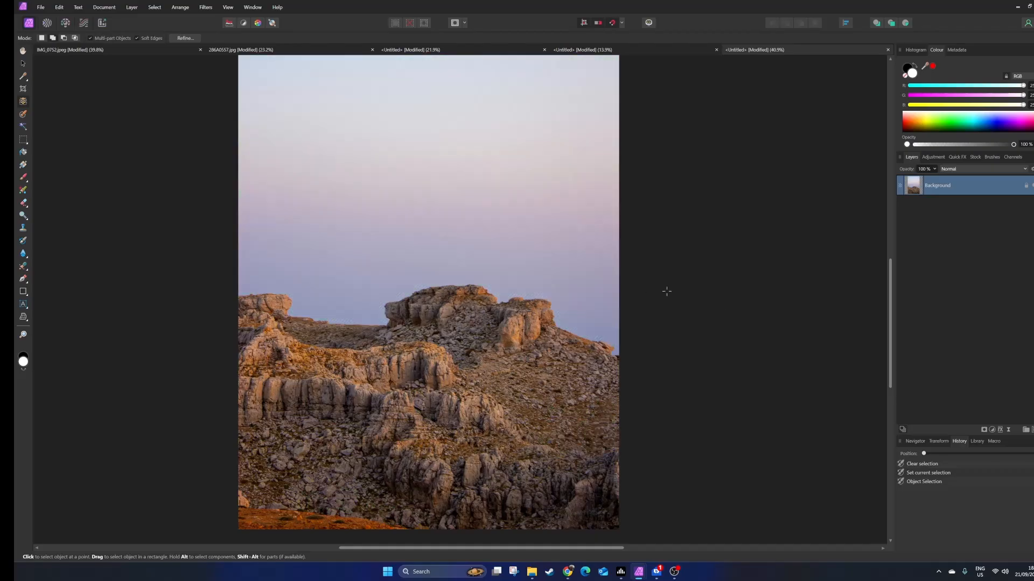
Select the sky with the Object Selection Tool and invert the selection to cover the rocky landscape
{"action": "left_click_drag", "start_coordinate": [672, 289], "coordinate": [726, 317]}
{"action": "scroll", "coordinate": [715, 300], "scroll_direction": "down", "scroll_amount": 1}
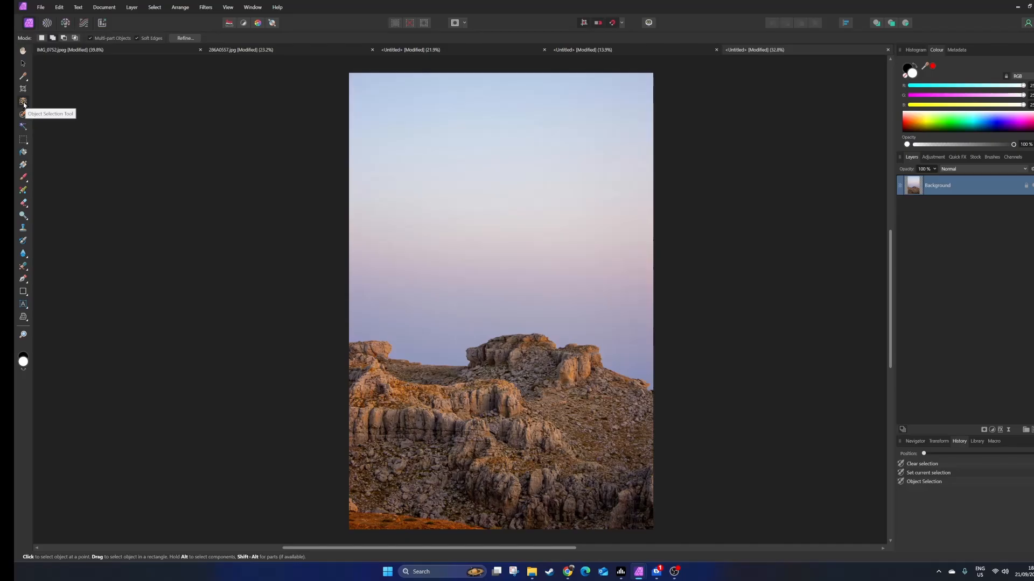
{"action": "left_click", "coordinate": [393, 251]}
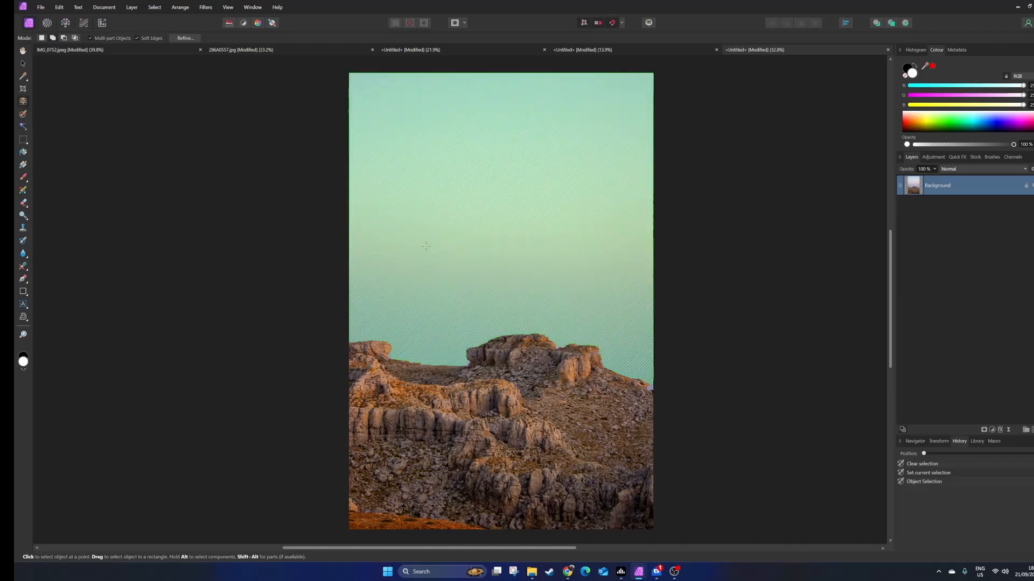
{"action": "left_click", "coordinate": [513, 364]}
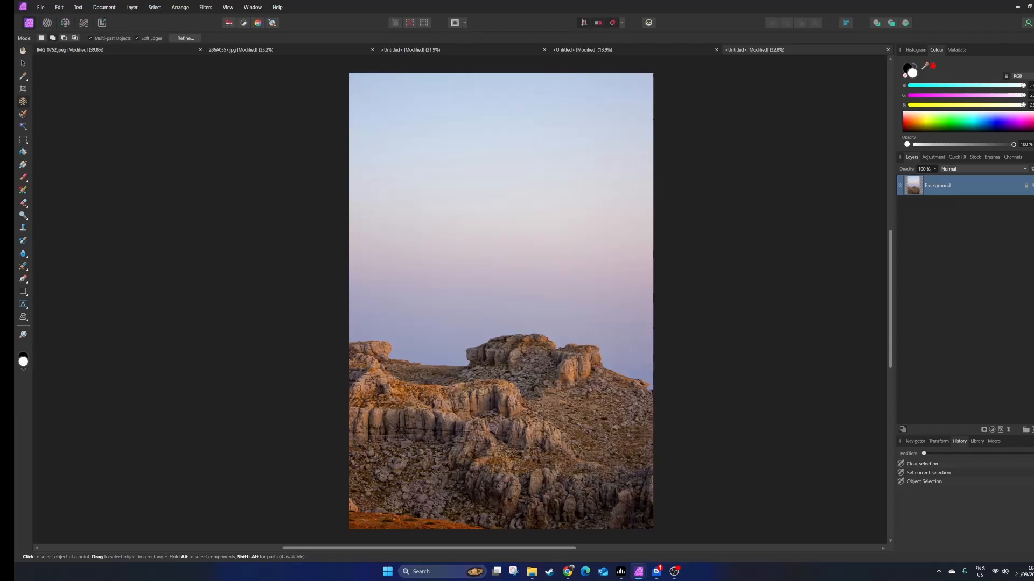
{"action": "scroll", "coordinate": [561, 474], "scroll_direction": "right", "scroll_amount": 1}
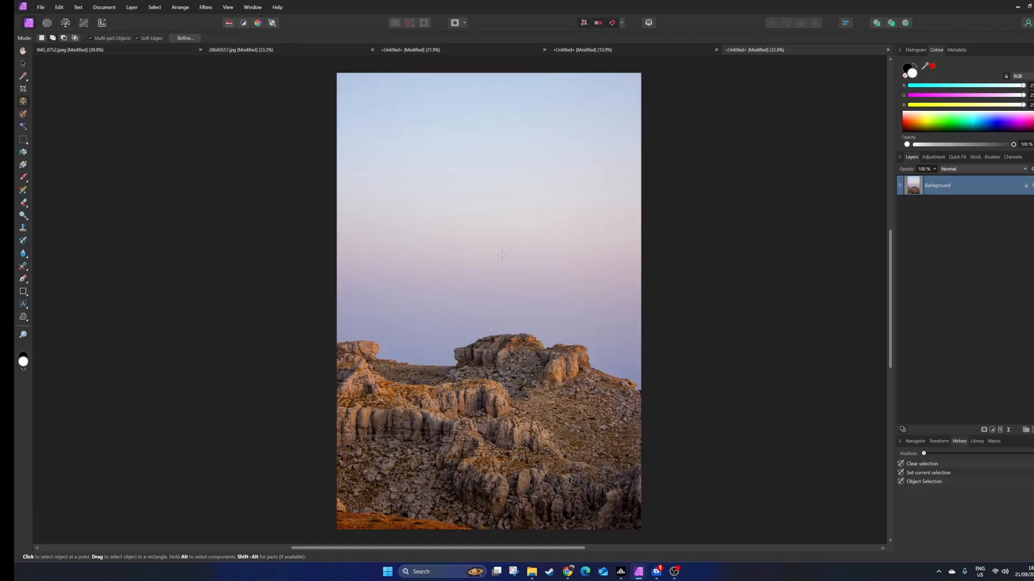
{"action": "left_click", "coordinate": [501, 255]}
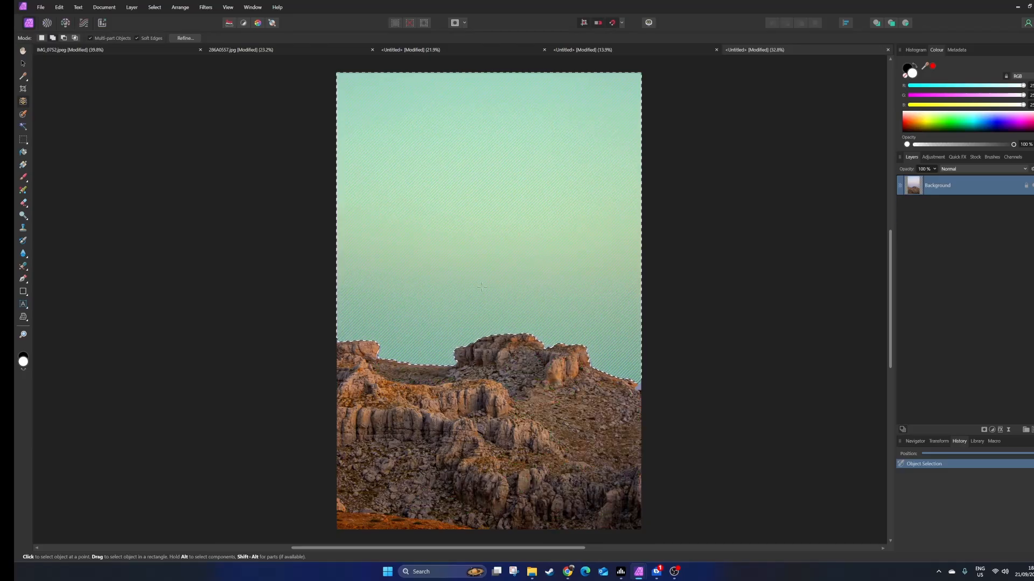
{"action": "left_click", "coordinate": [411, 24]}
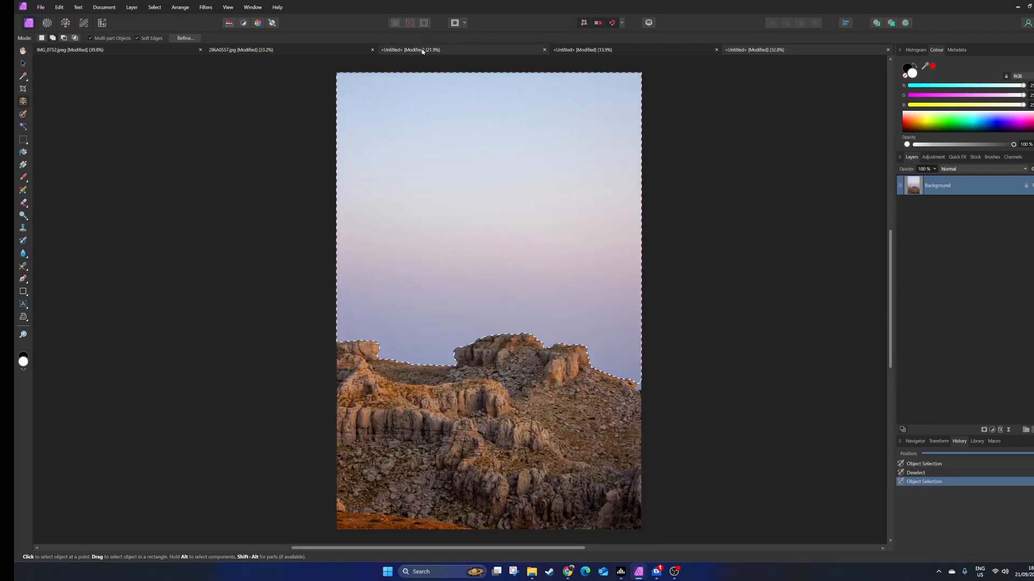
{"action": "left_click", "coordinate": [423, 25]}
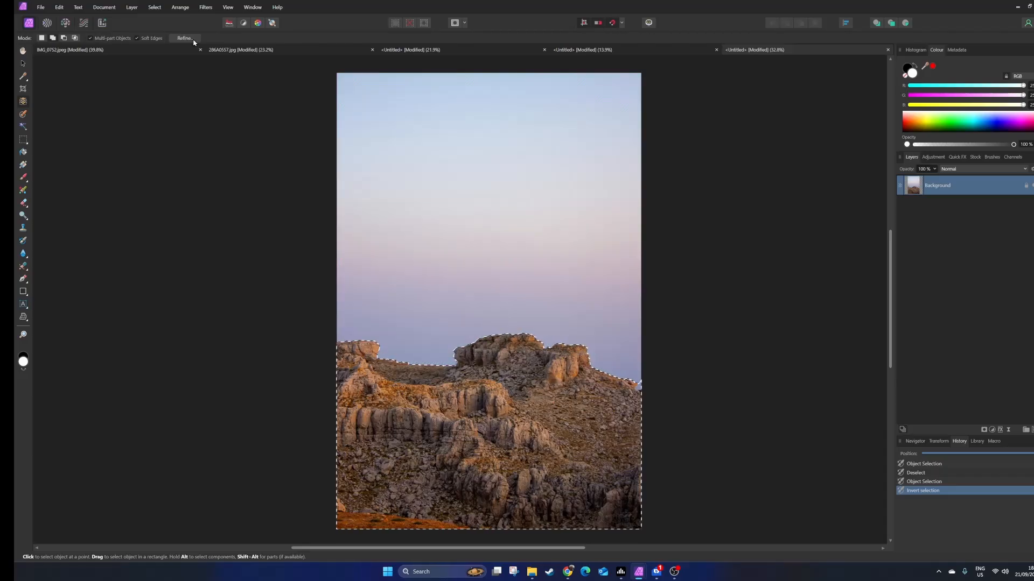
Start refining the landscape selection and set its Feather to 4.4 px
{"action": "left_click", "coordinate": [184, 38]}
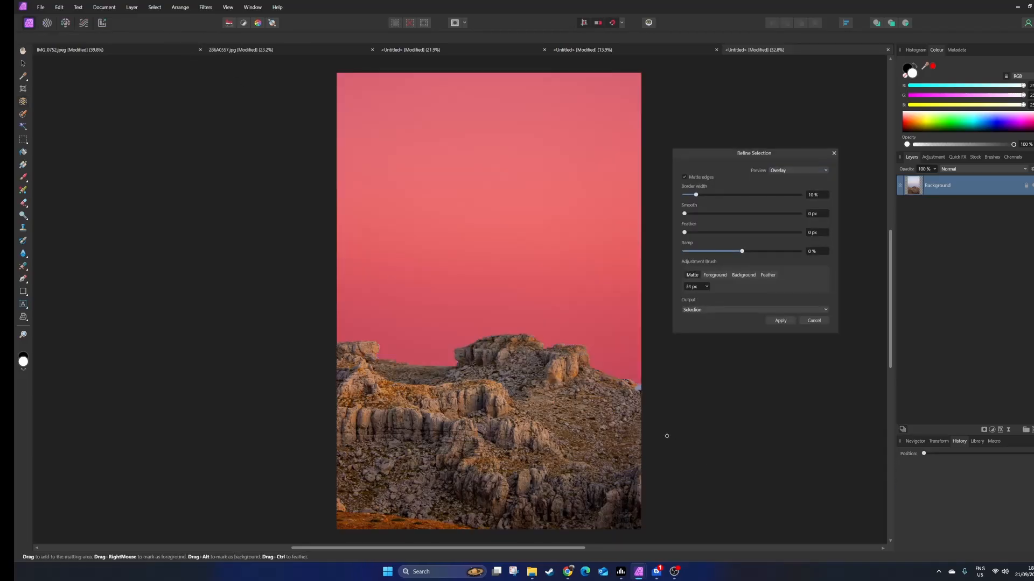
{"action": "left_click_drag", "start_coordinate": [662, 438], "coordinate": [603, 406]}
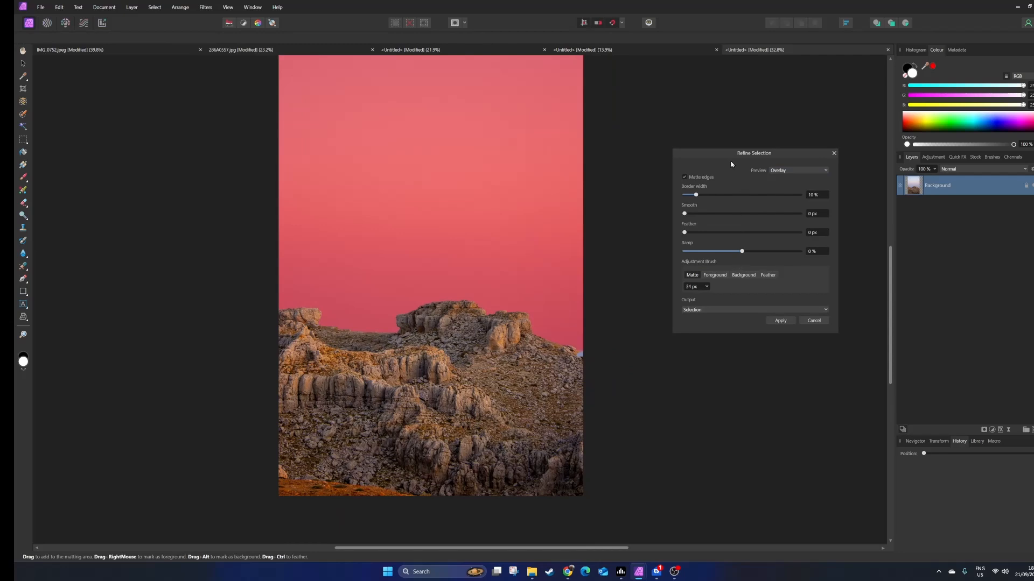
{"action": "left_click_drag", "start_coordinate": [724, 154], "coordinate": [712, 182]}
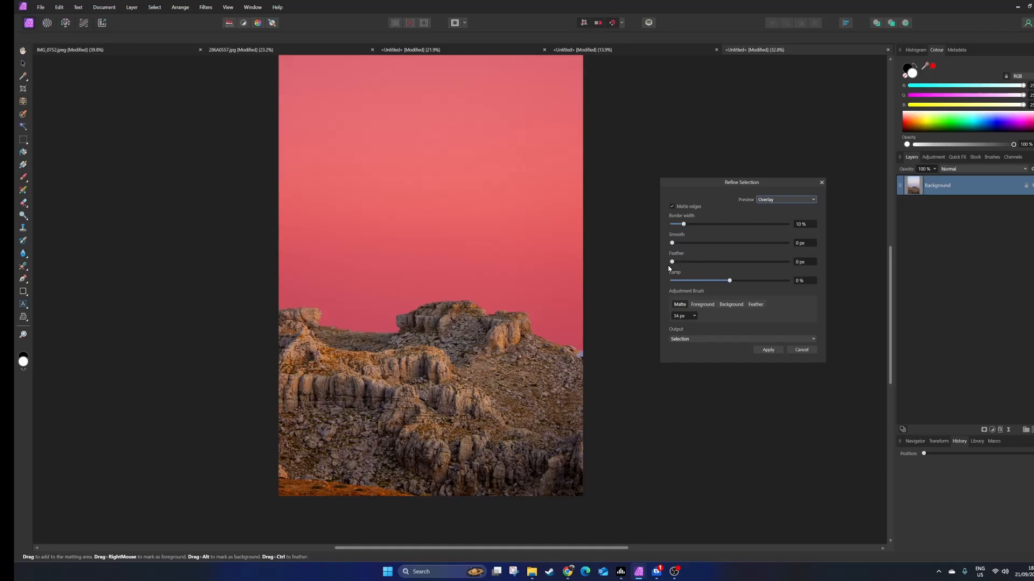
{"action": "left_click_drag", "start_coordinate": [673, 266], "coordinate": [677, 266]}
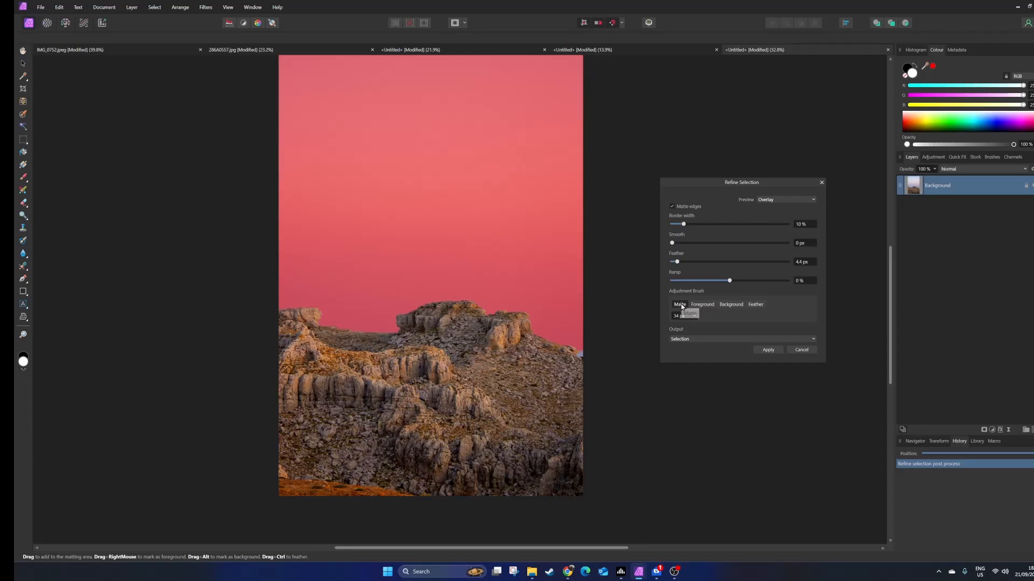
Brush over the missed sky patch at the ridge's right end with a 68 px Matte brush and set Feather to 2.5 px
{"action": "left_click_drag", "start_coordinate": [632, 275], "coordinate": [624, 266]}
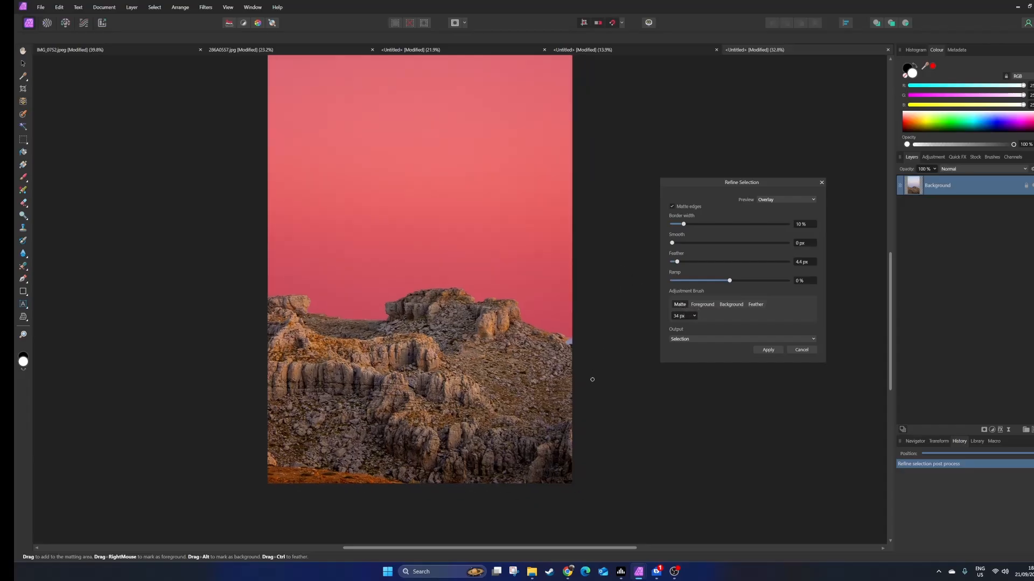
{"action": "scroll", "coordinate": [582, 358], "scroll_direction": "up", "scroll_amount": 5}
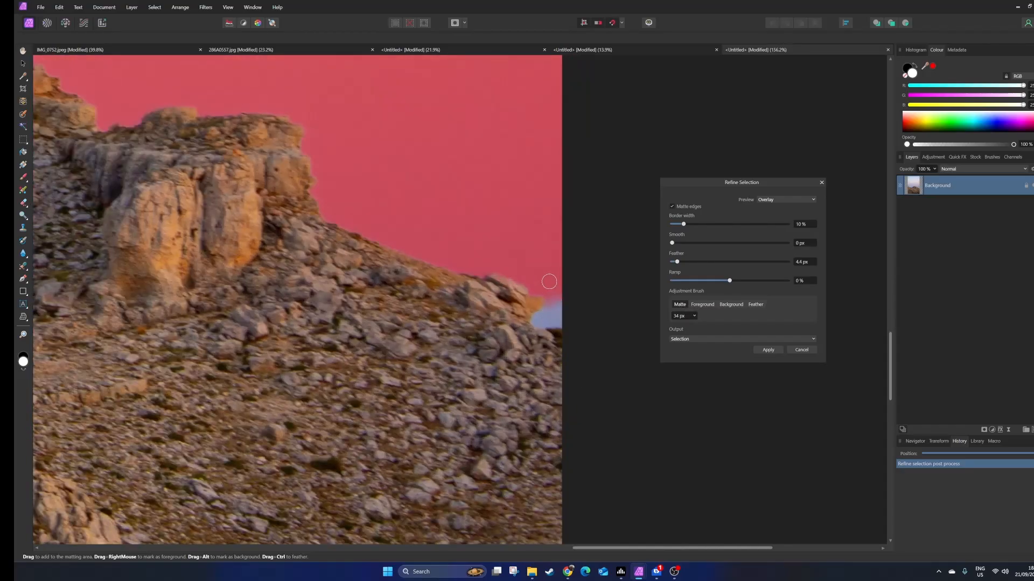
{"action": "scroll", "coordinate": [555, 337], "scroll_direction": "up", "scroll_amount": 3}
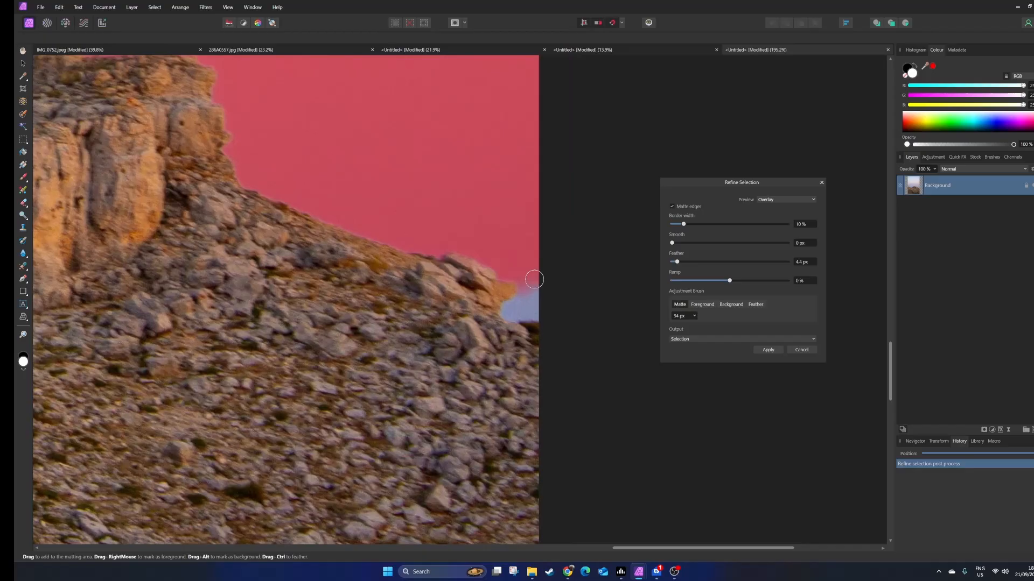
{"action": "key", "text": "bracketright"}
{"action": "key", "text": "bracketright"}
{"action": "key", "text": "bracketright"}
{"action": "key", "text": "bracketright"}
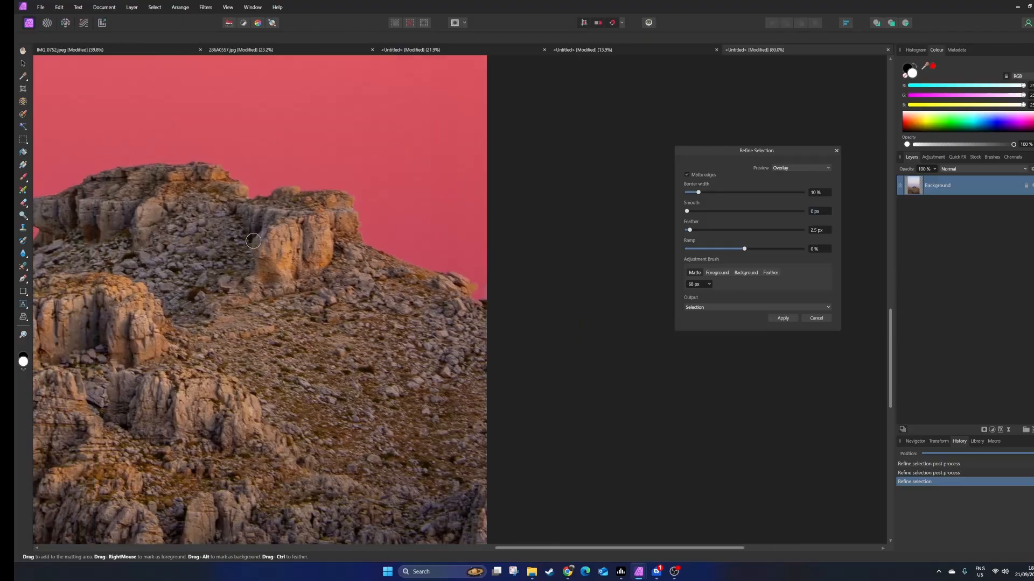
Mark the small stones along the ridge between the two outcrops as foreground with a 30 px adjustment brush
{"action": "scroll", "coordinate": [427, 282], "scroll_direction": "up", "scroll_amount": 2}
{"action": "scroll", "coordinate": [497, 264], "scroll_direction": "up", "scroll_amount": 1}
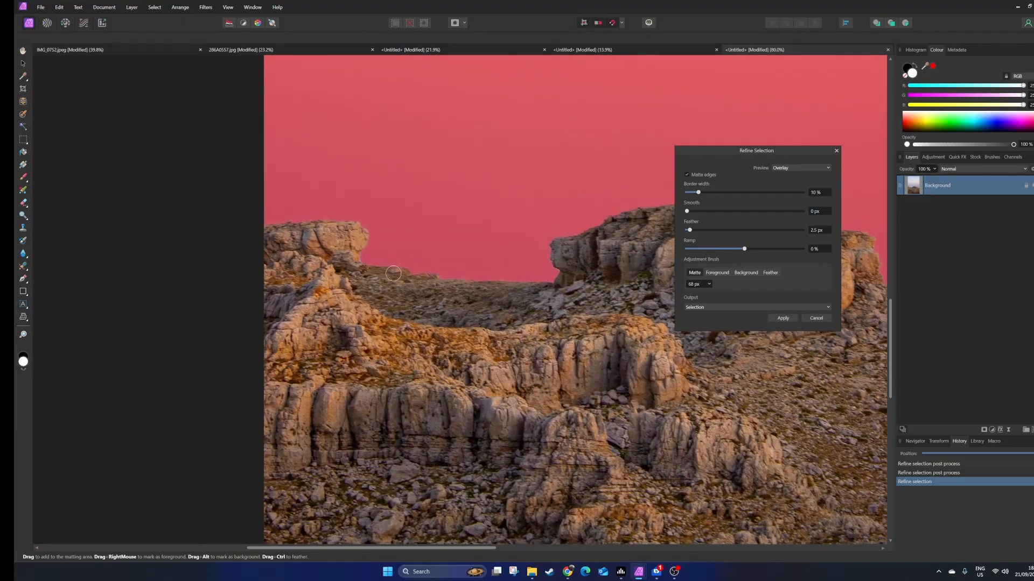
{"action": "scroll", "coordinate": [356, 246], "scroll_direction": "up", "scroll_amount": 5}
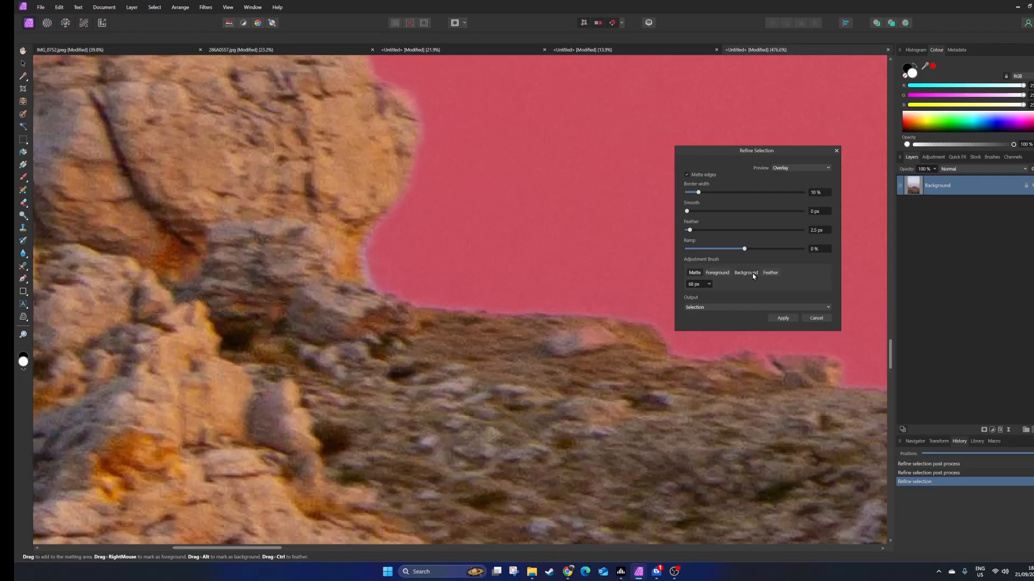
{"action": "left_click", "coordinate": [718, 273]}
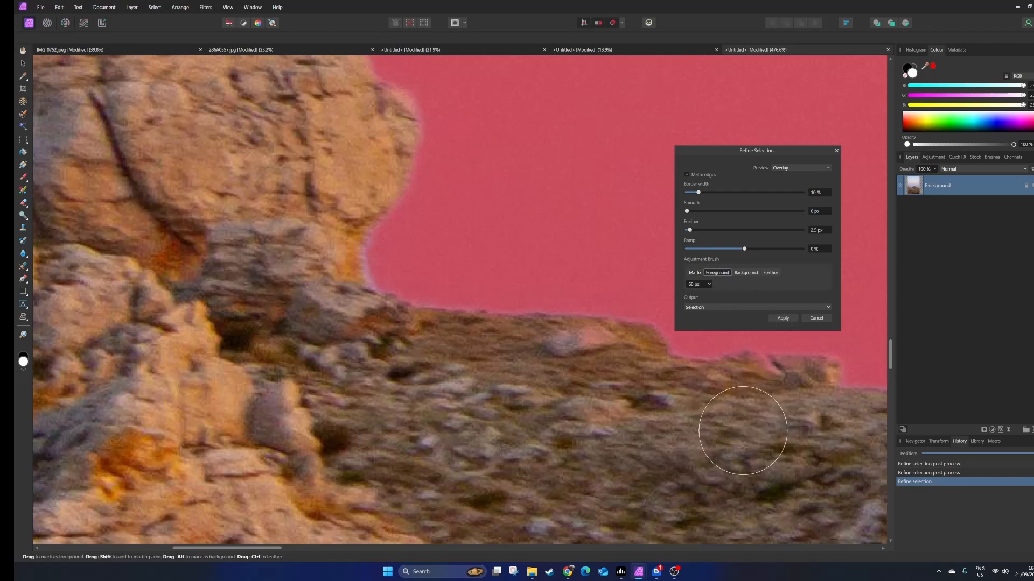
{"action": "key", "text": "bracketleft"}
{"action": "key", "text": "bracketleft"}
{"action": "key", "text": "bracketleft"}
{"action": "key", "text": "bracketleft"}
{"action": "key", "text": "bracketleft"}
{"action": "left_click_drag", "start_coordinate": [744, 381], "coordinate": [766, 431]}
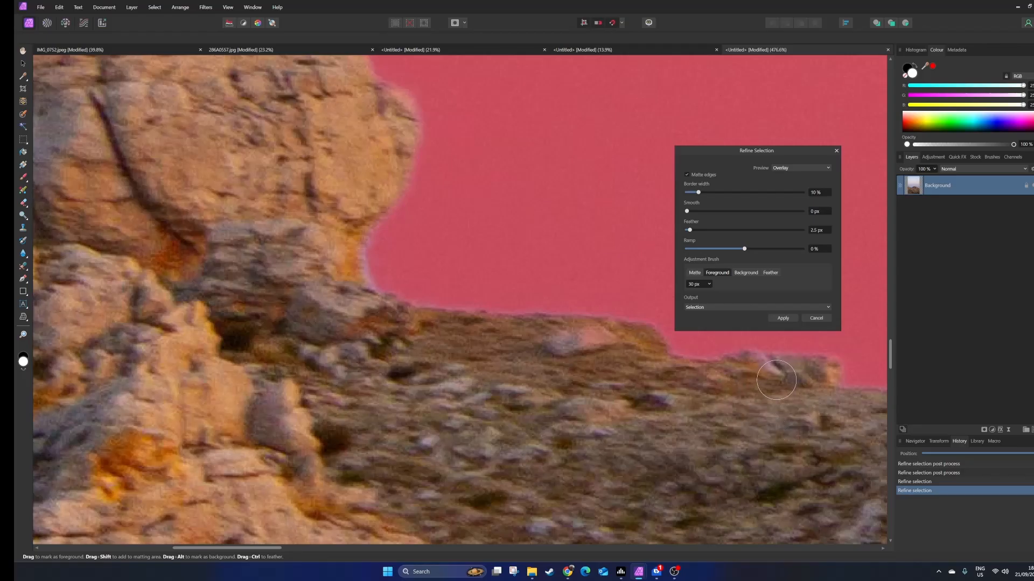
{"action": "mouse_move", "coordinate": [732, 382]}
{"action": "left_mouse_down"}
{"action": "mouse_move", "coordinate": [726, 413]}
{"action": "mouse_move", "coordinate": [748, 463]}
{"action": "left_mouse_up"}
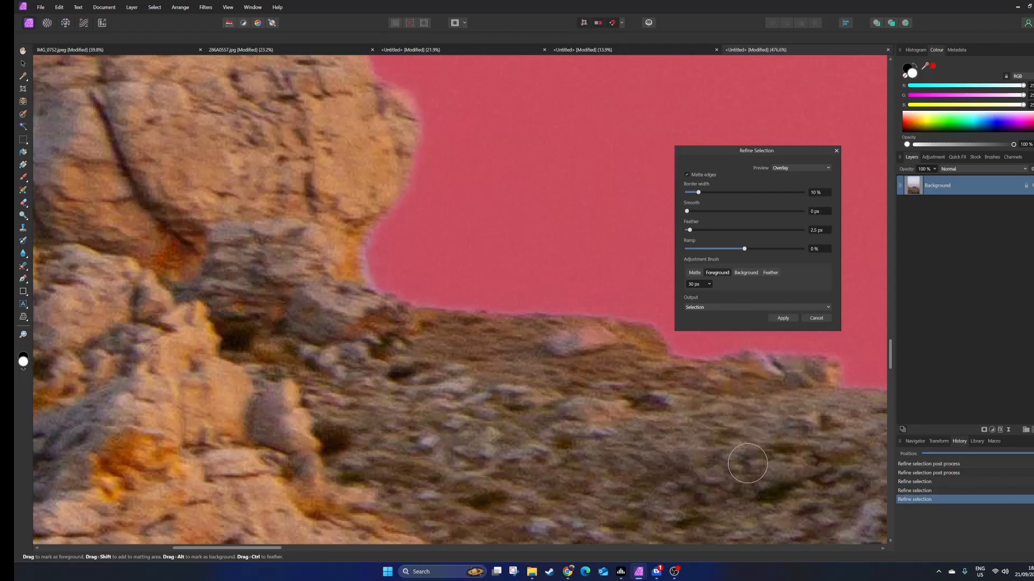
Brush the fringe beside the left outcrop as background, and return the adjustment brush to Matte
{"action": "left_click", "coordinate": [745, 273]}
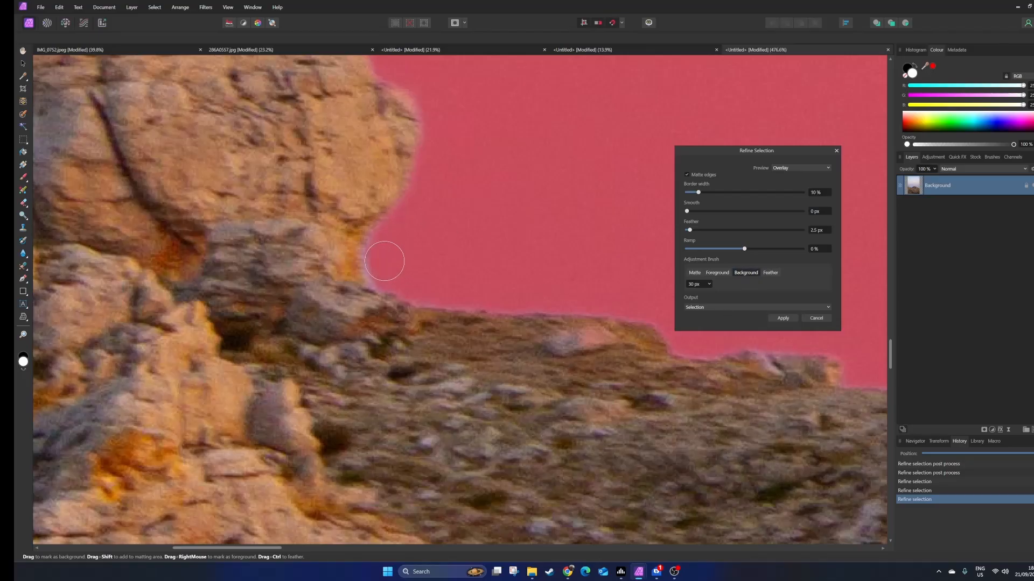
{"action": "left_click_drag", "start_coordinate": [395, 275], "coordinate": [406, 272]}
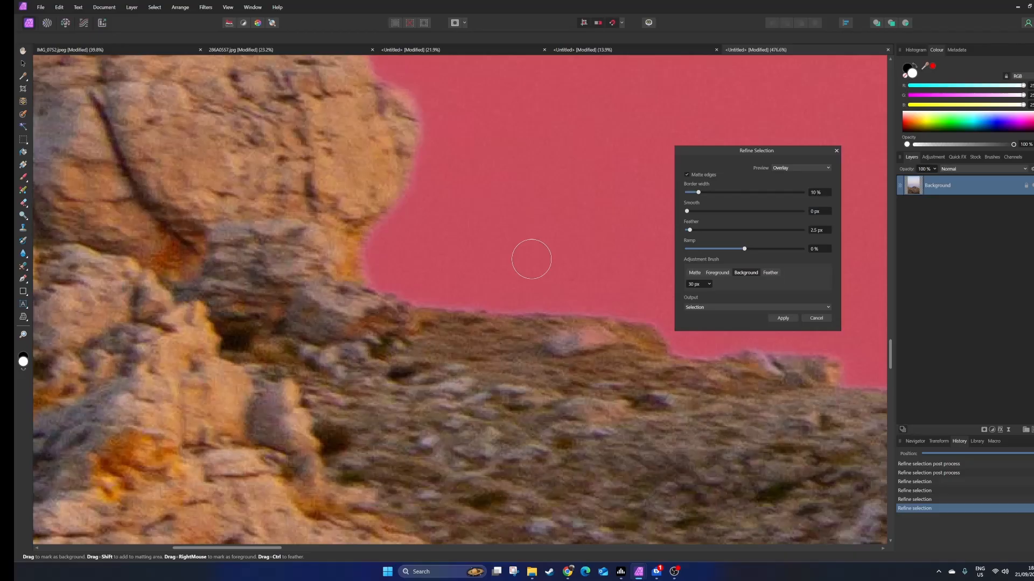
{"action": "left_click", "coordinate": [694, 273]}
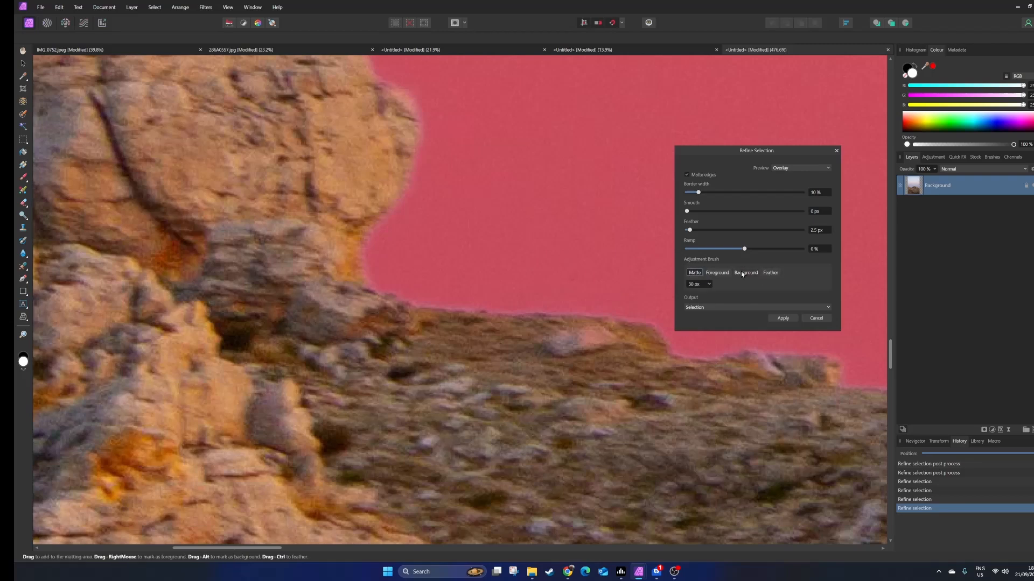
Output the refined selection as a new layer with mask and apply the refinement
{"action": "scroll", "coordinate": [476, 235], "scroll_direction": "down", "scroll_amount": 6}
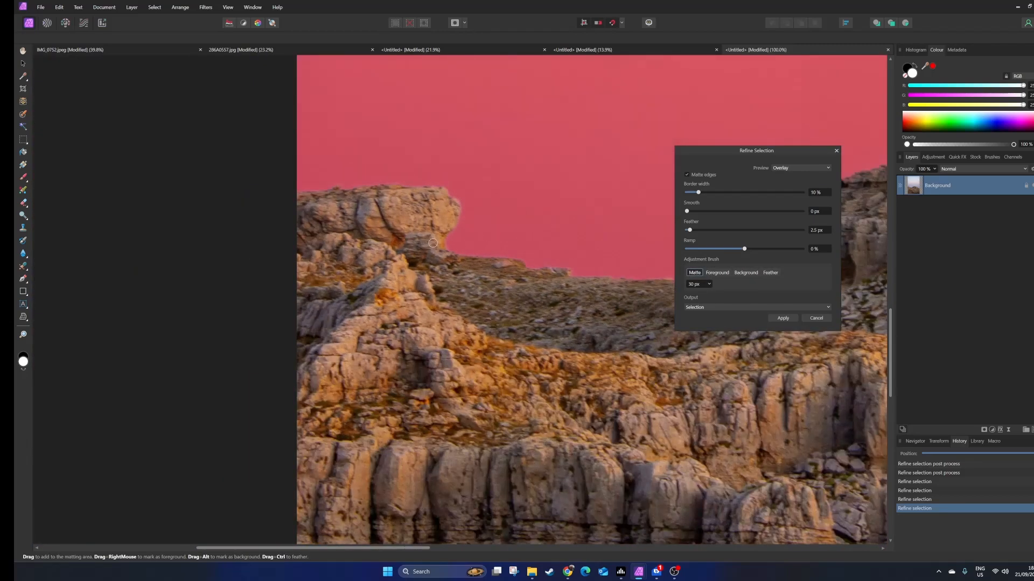
{"action": "scroll", "coordinate": [441, 243], "scroll_direction": "down", "scroll_amount": 3}
{"action": "left_click_drag", "start_coordinate": [276, 282], "coordinate": [259, 281]}
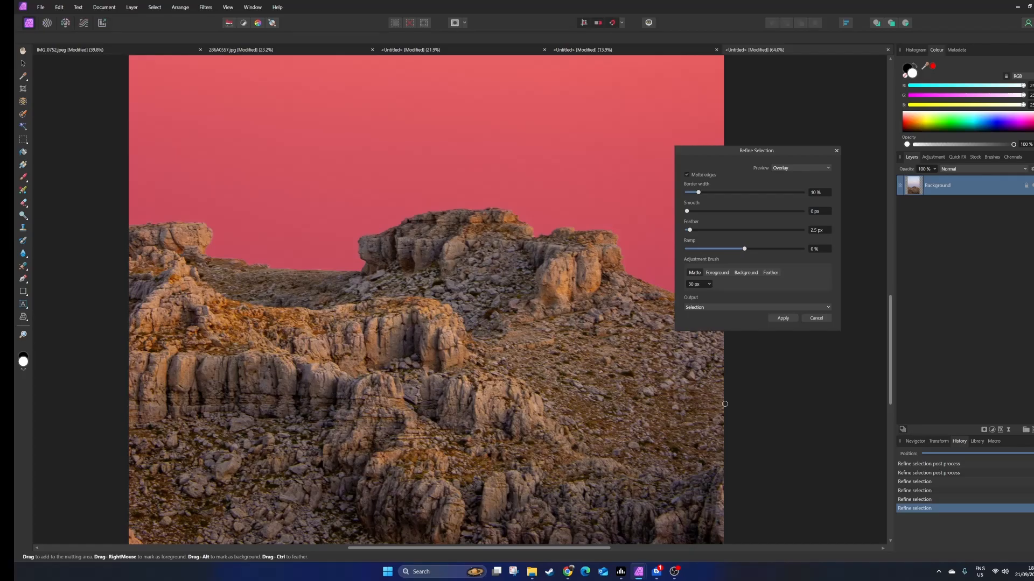
{"action": "left_click", "coordinate": [733, 308]}
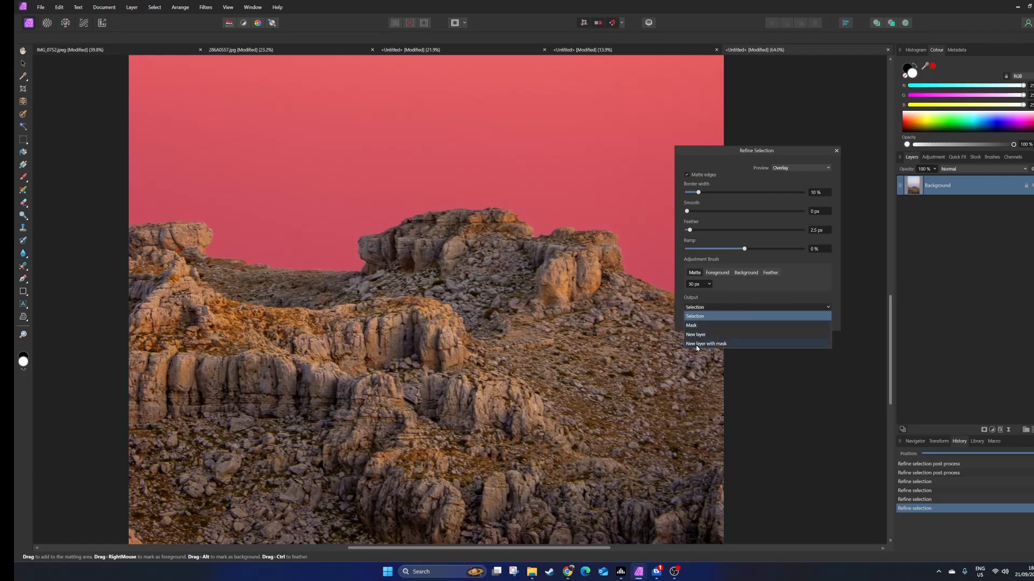
{"action": "left_click", "coordinate": [734, 346]}
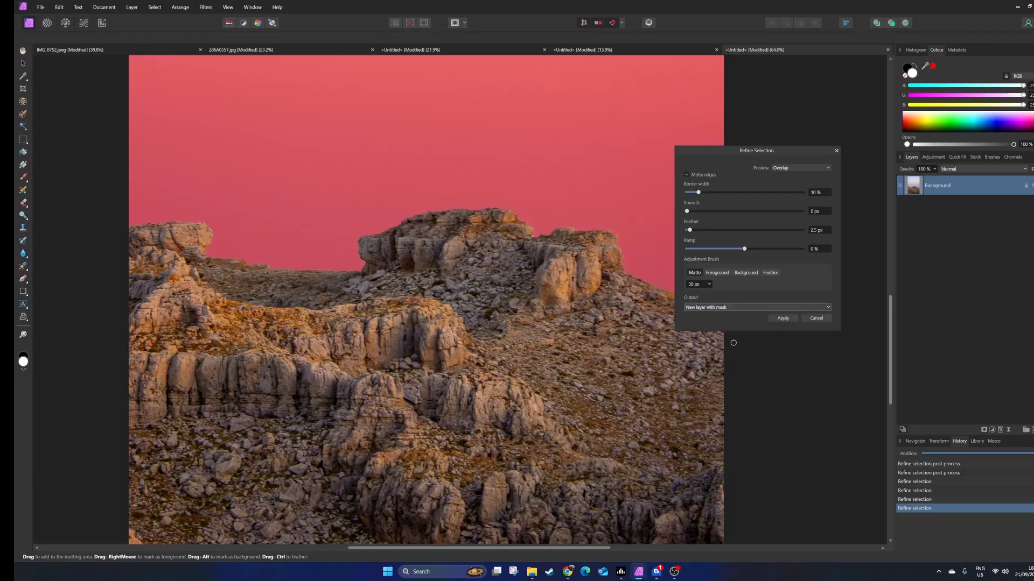
{"action": "left_click", "coordinate": [783, 319]}
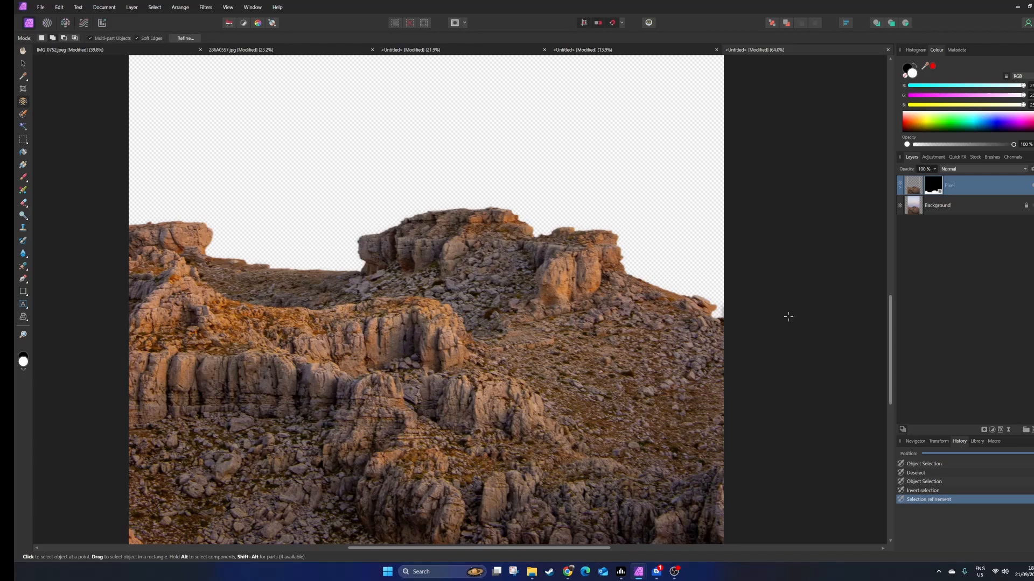
Place the image IMG_0752.jpeg at default size over the empty sky area
{"action": "scroll", "coordinate": [631, 318], "scroll_direction": "down", "scroll_amount": 5}
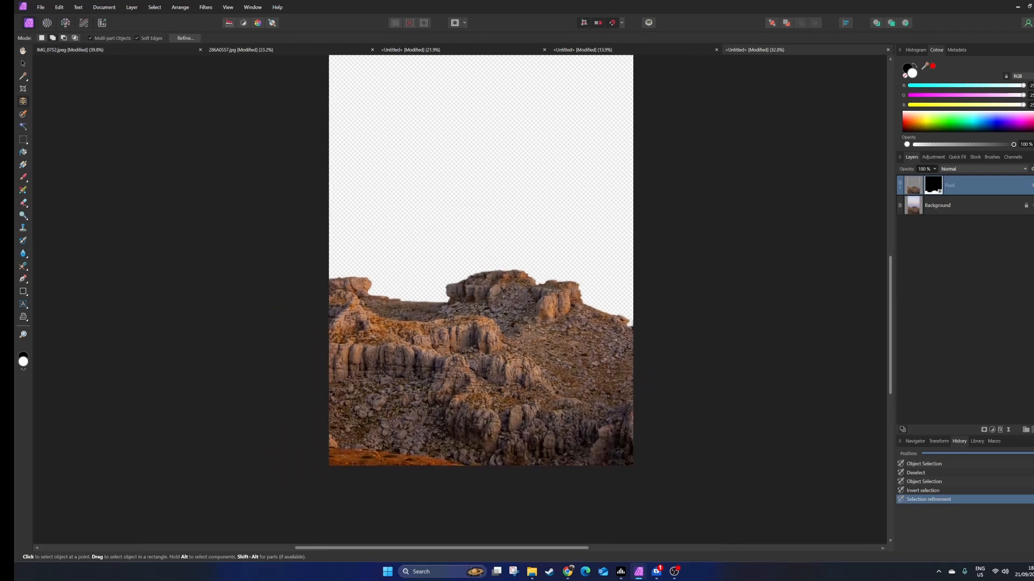
{"action": "scroll", "coordinate": [527, 354], "scroll_direction": "up", "scroll_amount": 1}
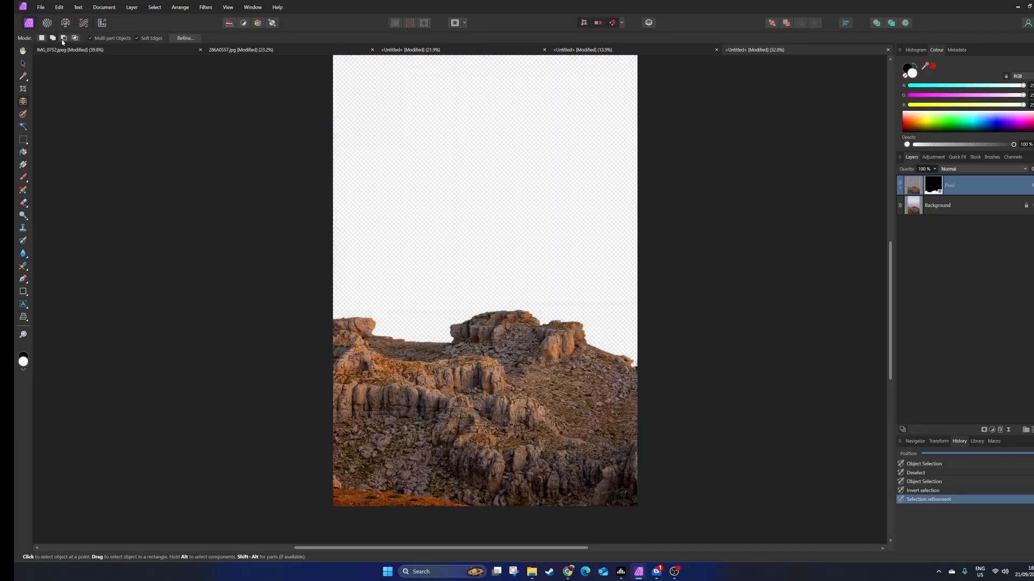
{"action": "left_click", "coordinate": [40, 7]}
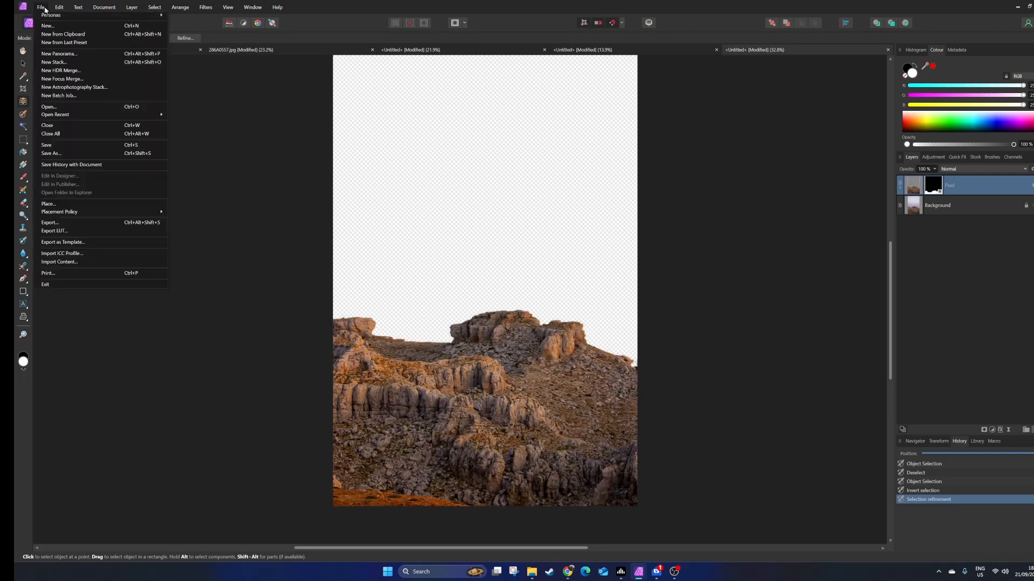
{"action": "left_click", "coordinate": [75, 207]}
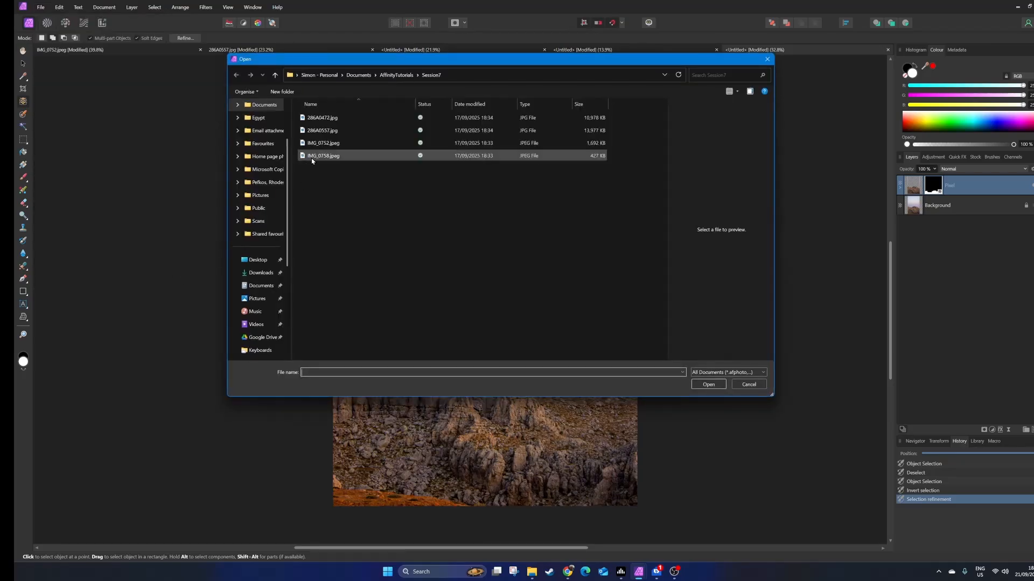
{"action": "left_click", "coordinate": [317, 144]}
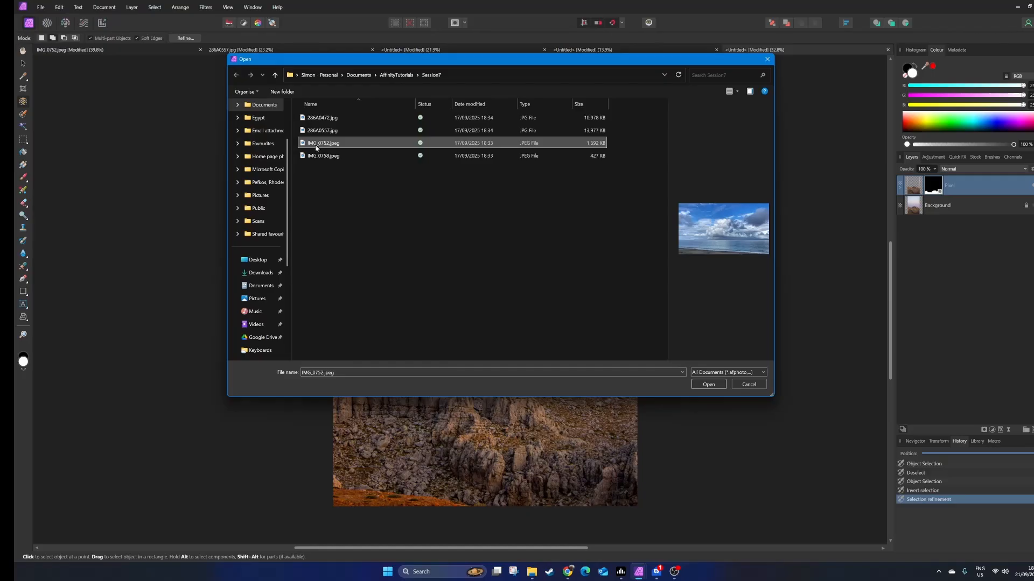
{"action": "left_click", "coordinate": [709, 384]}
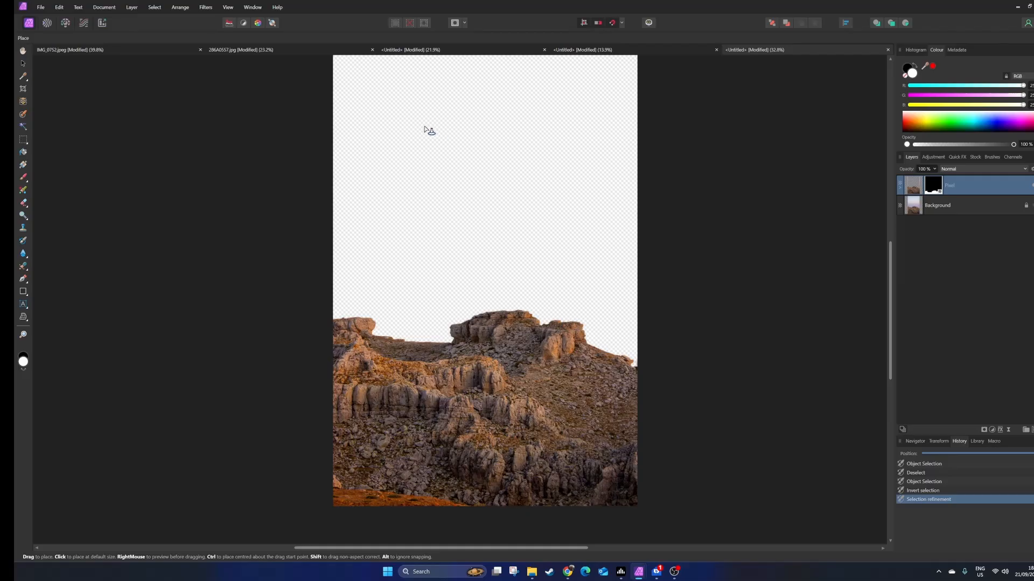
{"action": "left_click", "coordinate": [426, 130]}
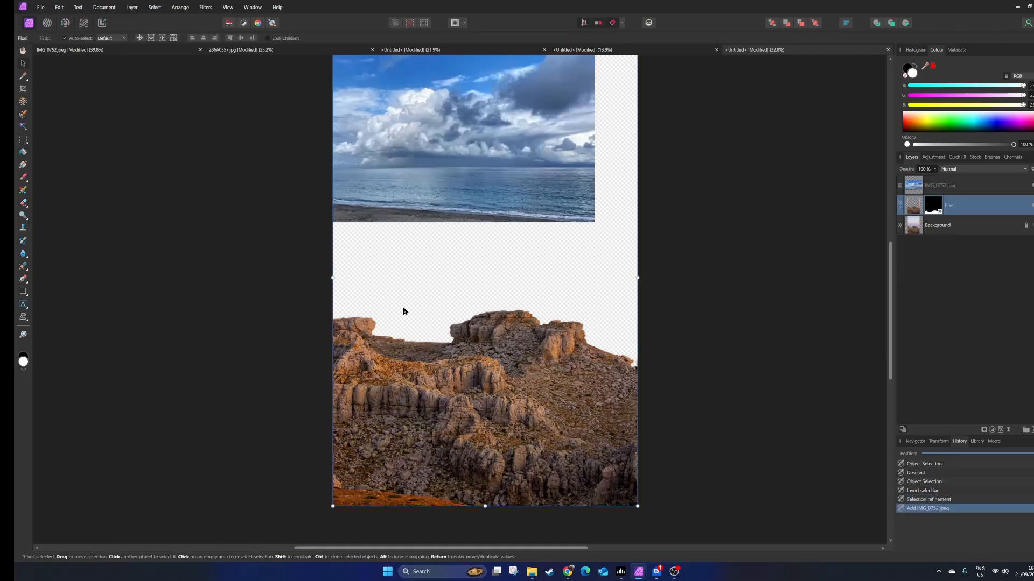
Select the placed IMG_0752.jpeg image and enlarge it proportionally to about 153% so it covers the full width of the canvas
{"action": "scroll", "coordinate": [477, 332], "scroll_direction": "down", "scroll_amount": 2}
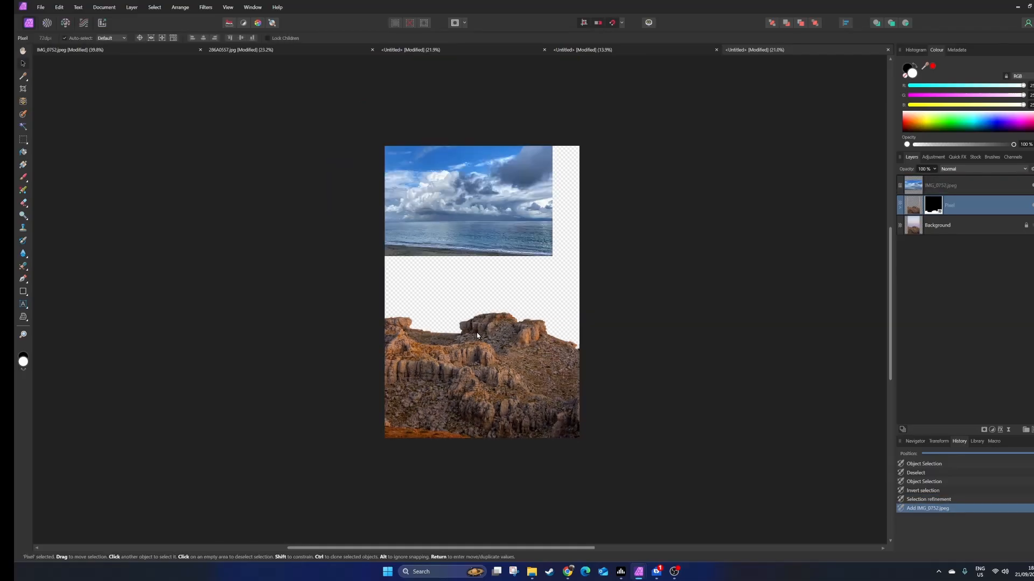
{"action": "scroll", "coordinate": [476, 330], "scroll_direction": "up", "scroll_amount": 3}
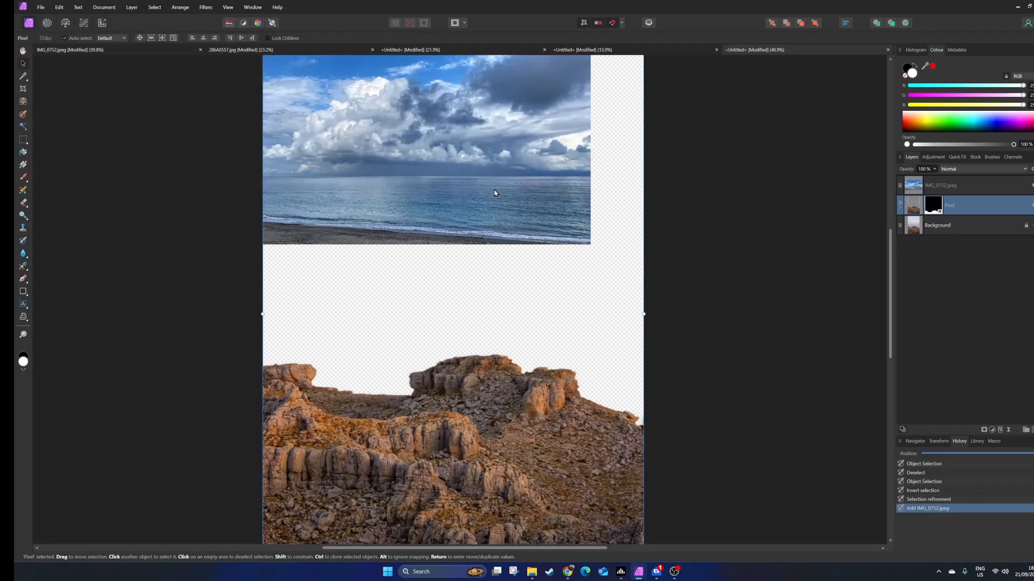
{"action": "left_click_drag", "start_coordinate": [496, 193], "coordinate": [502, 218]}
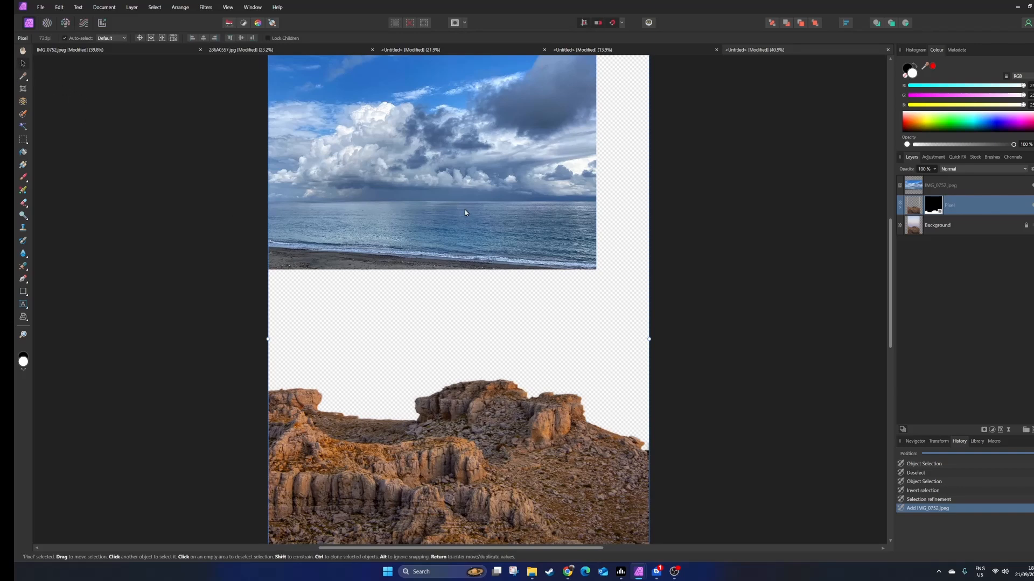
{"action": "left_click", "coordinate": [465, 210]}
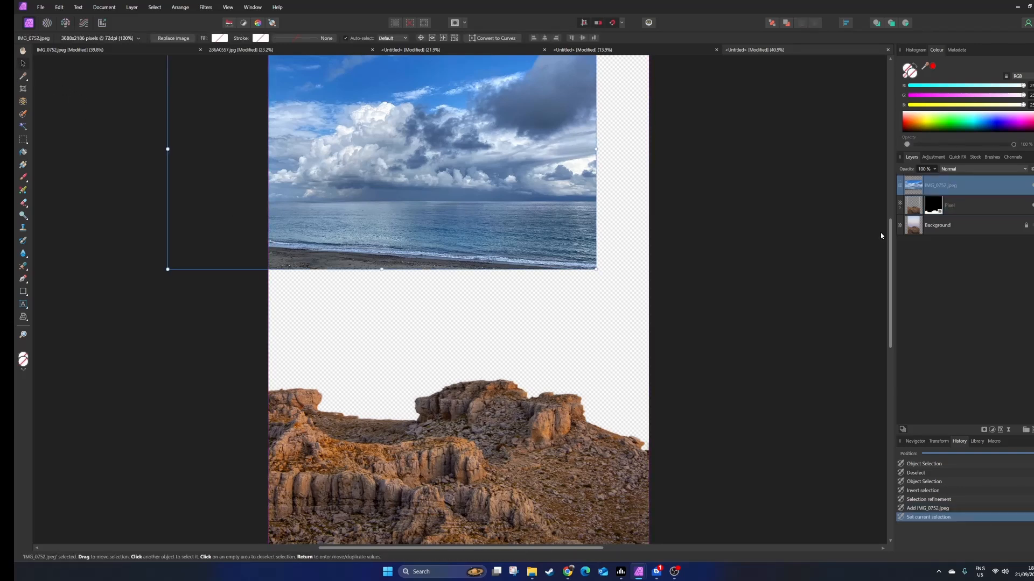
{"action": "left_click", "coordinate": [917, 233]}
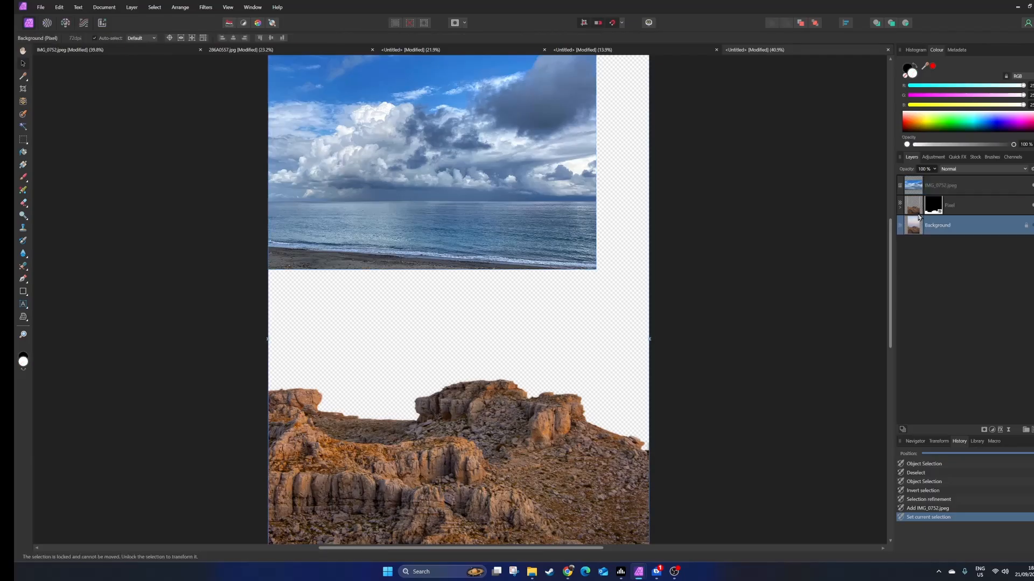
{"action": "left_click", "coordinate": [915, 184]}
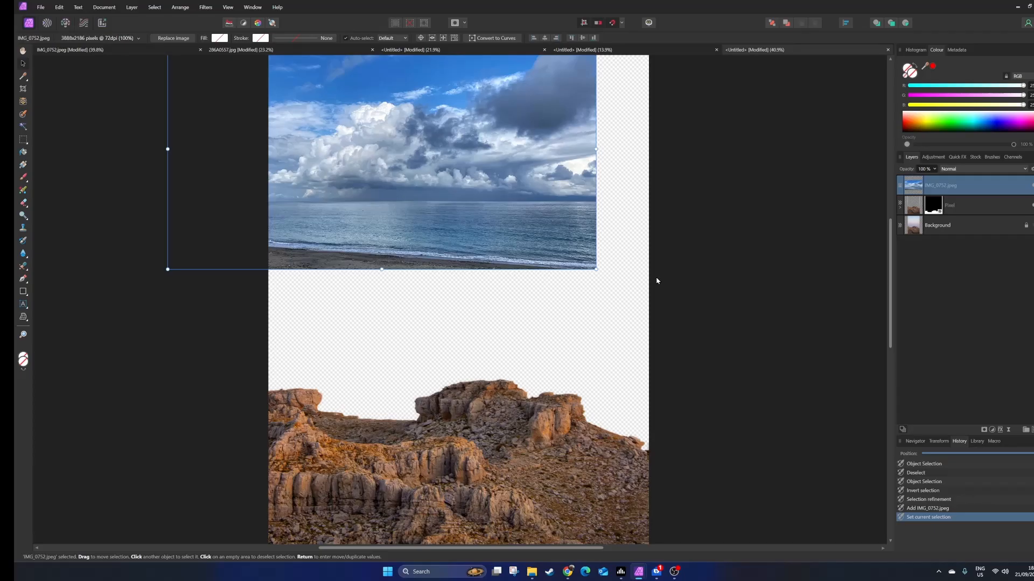
{"action": "scroll", "coordinate": [705, 286], "scroll_direction": "down", "scroll_amount": 2}
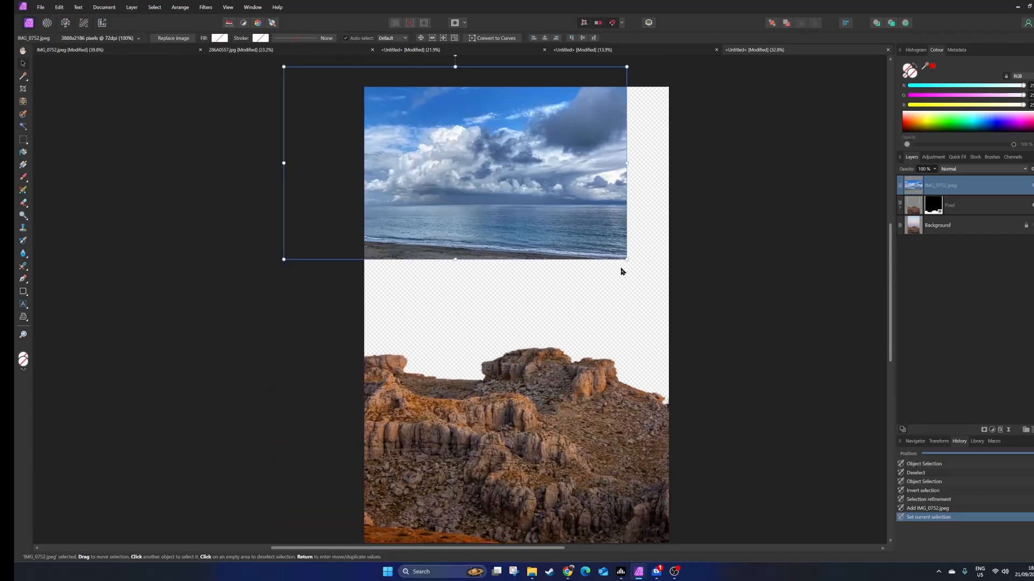
{"action": "left_click_drag", "start_coordinate": [629, 261], "coordinate": [804, 435]}
{"action": "left_click_drag", "start_coordinate": [761, 385], "coordinate": [777, 422]}
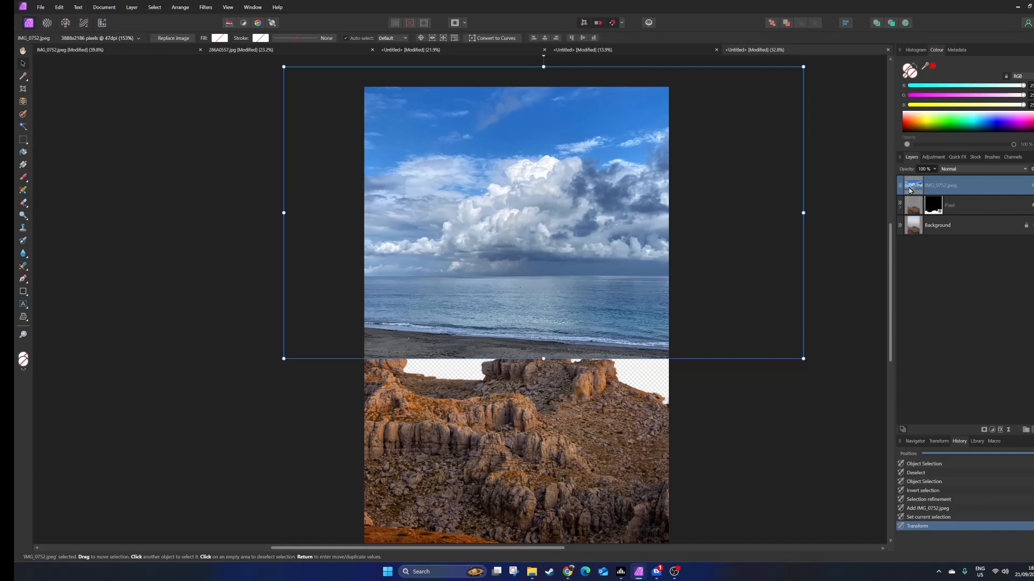
Move the IMG_0752.jpeg layer beneath the Background layer and enlarge it to about 176% so it fills the gap behind the rocks
{"action": "left_click_drag", "start_coordinate": [913, 190], "coordinate": [919, 218]}
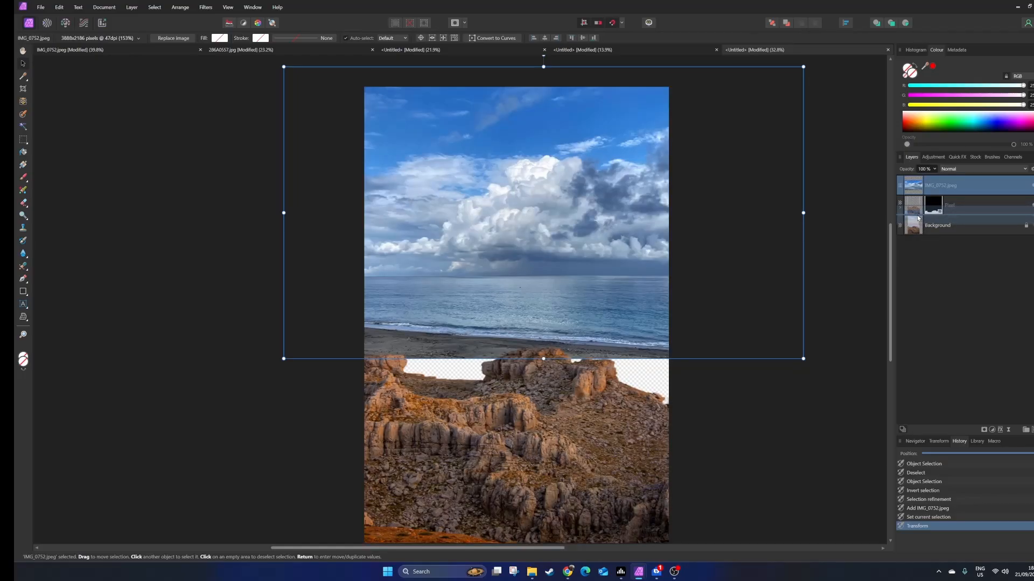
{"action": "left_click_drag", "start_coordinate": [918, 216], "coordinate": [919, 285]}
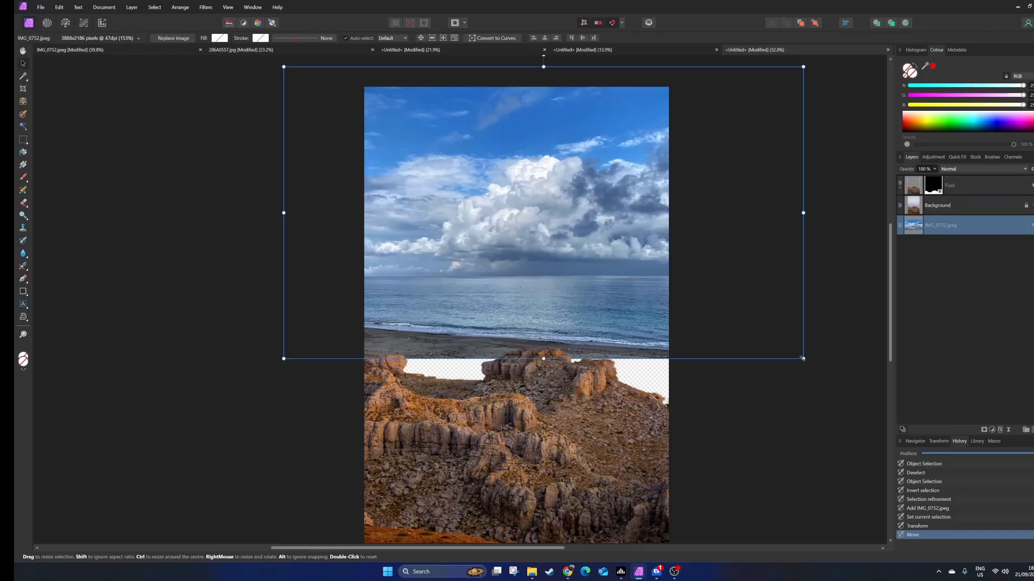
{"action": "left_click_drag", "start_coordinate": [802, 358], "coordinate": [830, 432]}
{"action": "left_click_drag", "start_coordinate": [516, 235], "coordinate": [444, 235]}
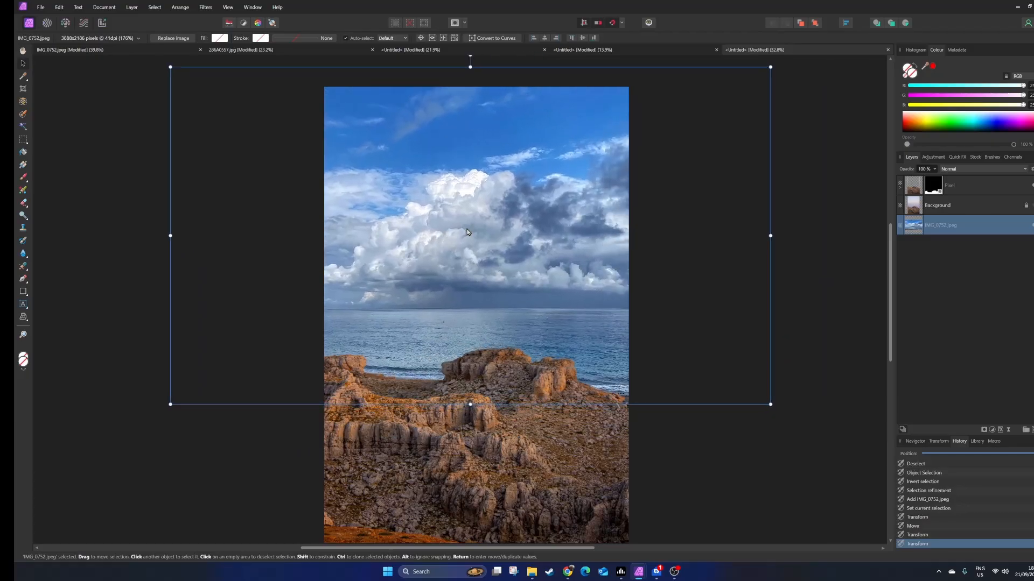
Lower the sky image and stretch its upper and lower edges so it meets the canvas top and the shoreline stays behind the rocks
{"action": "left_click_drag", "start_coordinate": [514, 287], "coordinate": [506, 310]}
{"action": "scroll", "coordinate": [636, 326], "scroll_direction": "down", "scroll_amount": 2}
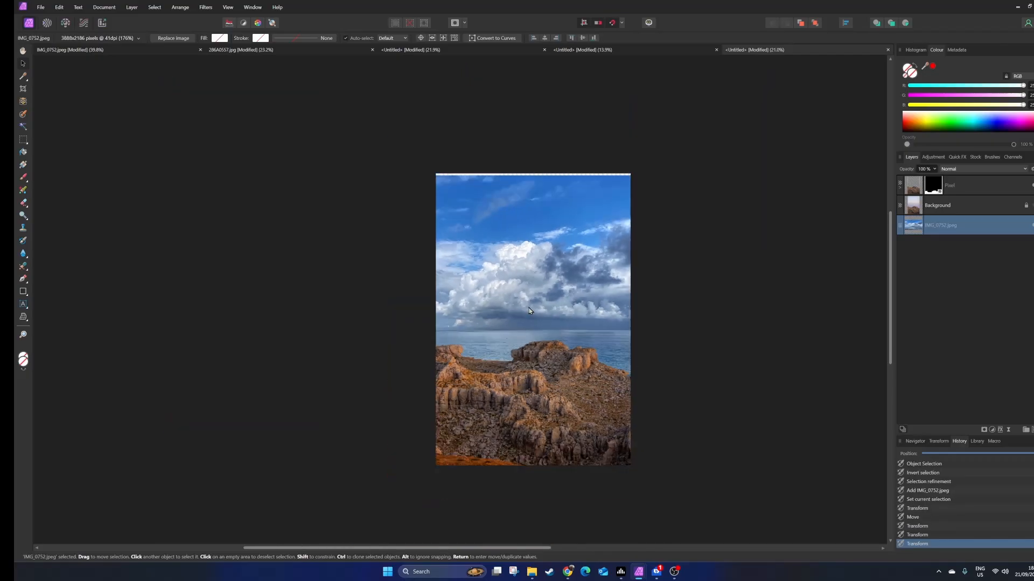
{"action": "left_click_drag", "start_coordinate": [524, 176], "coordinate": [524, 174]}
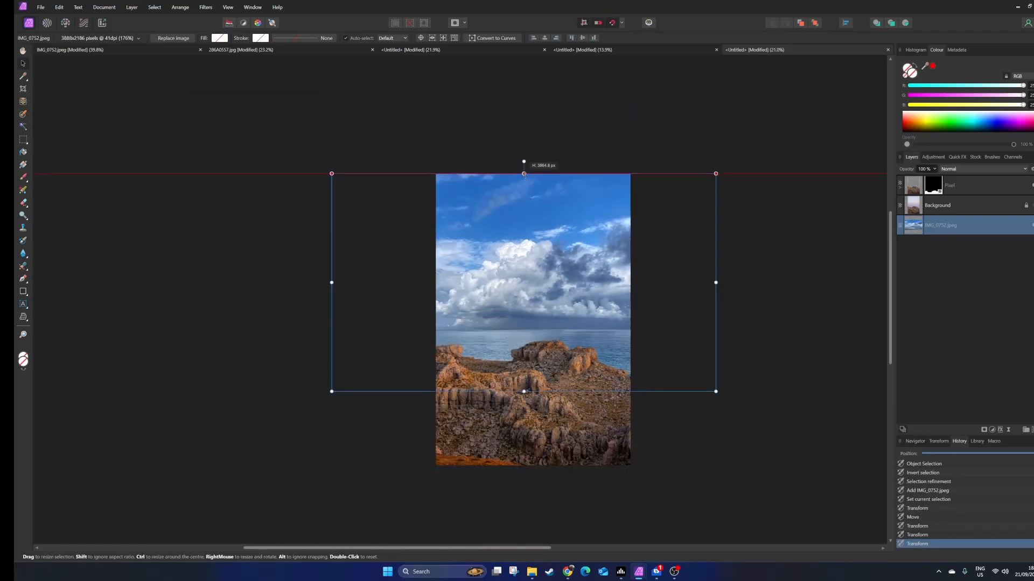
{"action": "scroll", "coordinate": [571, 408], "scroll_direction": "up", "scroll_amount": 1}
{"action": "scroll", "coordinate": [572, 408], "scroll_direction": "up", "scroll_amount": 1}
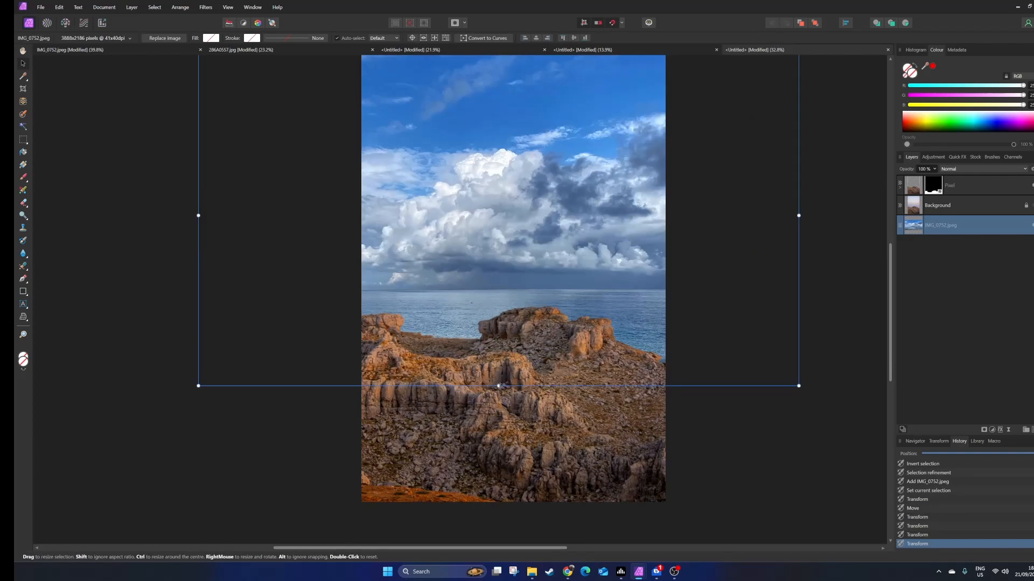
{"action": "mouse_move", "coordinate": [499, 386]}
{"action": "left_mouse_down"}
{"action": "mouse_move", "coordinate": [499, 498]}
{"action": "mouse_move", "coordinate": [499, 367]}
{"action": "left_mouse_up"}
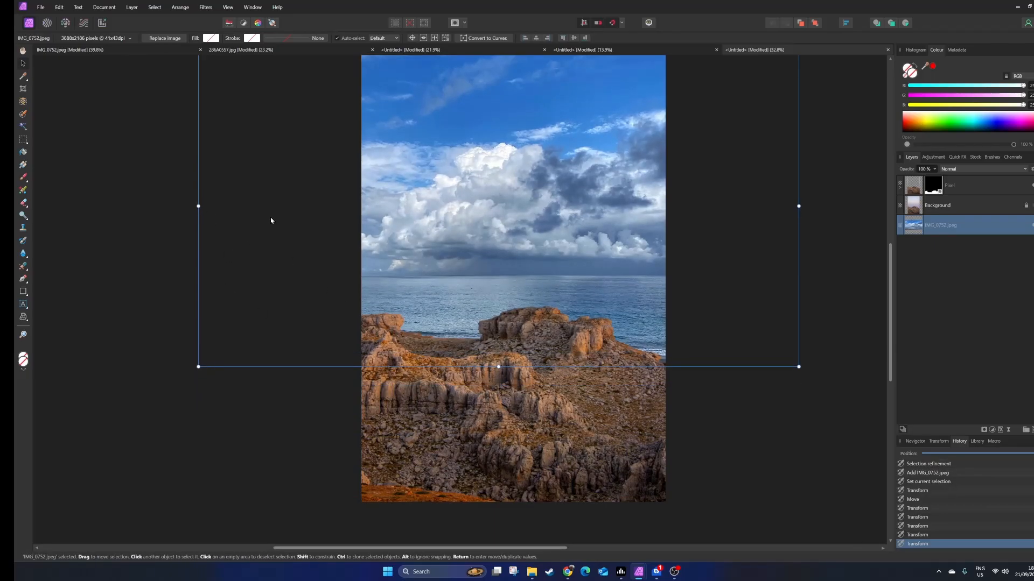
{"action": "left_click_drag", "start_coordinate": [498, 367], "coordinate": [501, 390]}
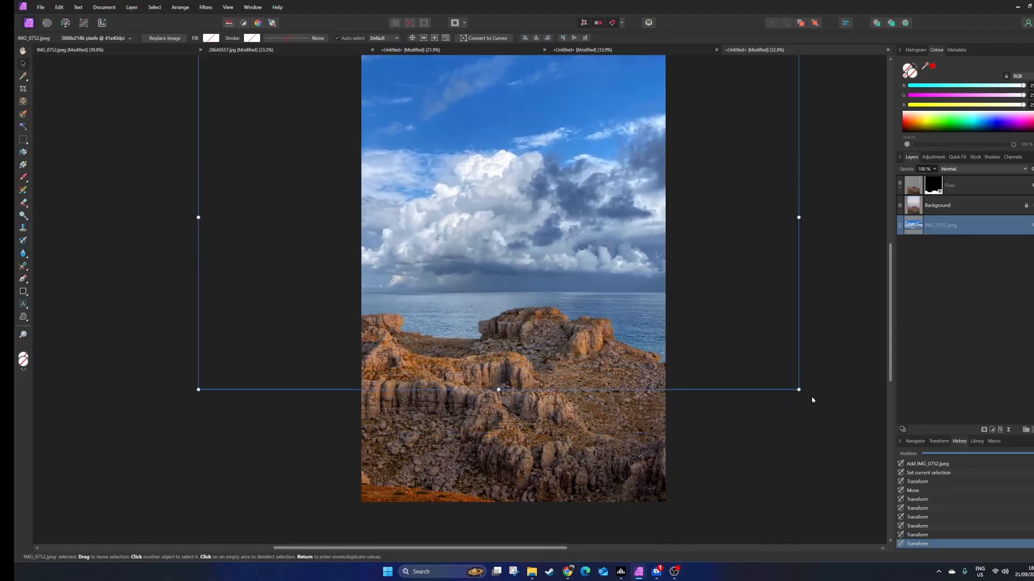
Enlarge the sky image further, reduce its height slightly, and shift it so the dark cloud shows and the horizon sits just above the outcrops
{"action": "left_click_drag", "start_coordinate": [800, 390], "coordinate": [809, 482]}
{"action": "left_click_drag", "start_coordinate": [584, 326], "coordinate": [561, 329]}
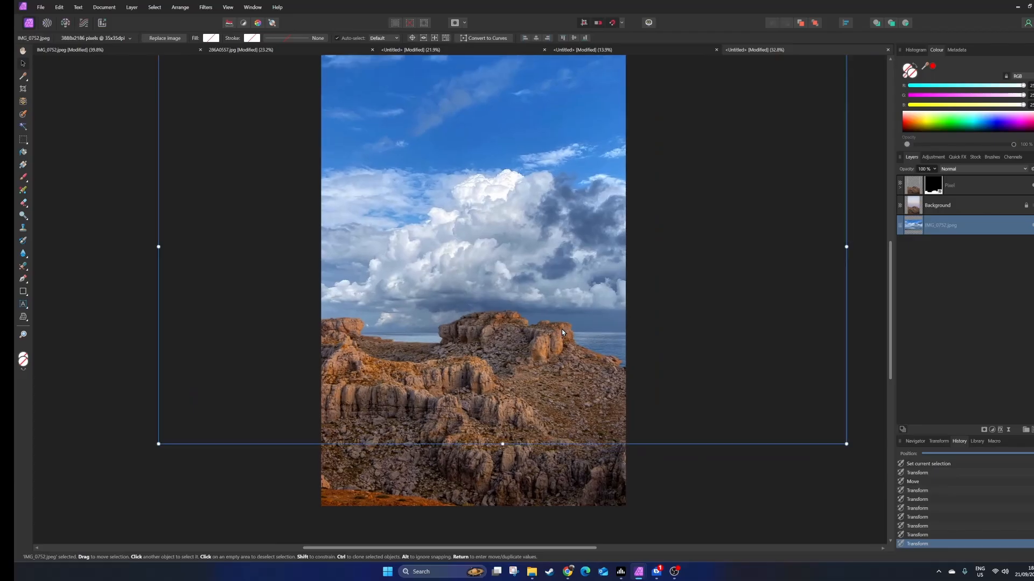
{"action": "scroll", "coordinate": [548, 311], "scroll_direction": "down", "scroll_amount": 2}
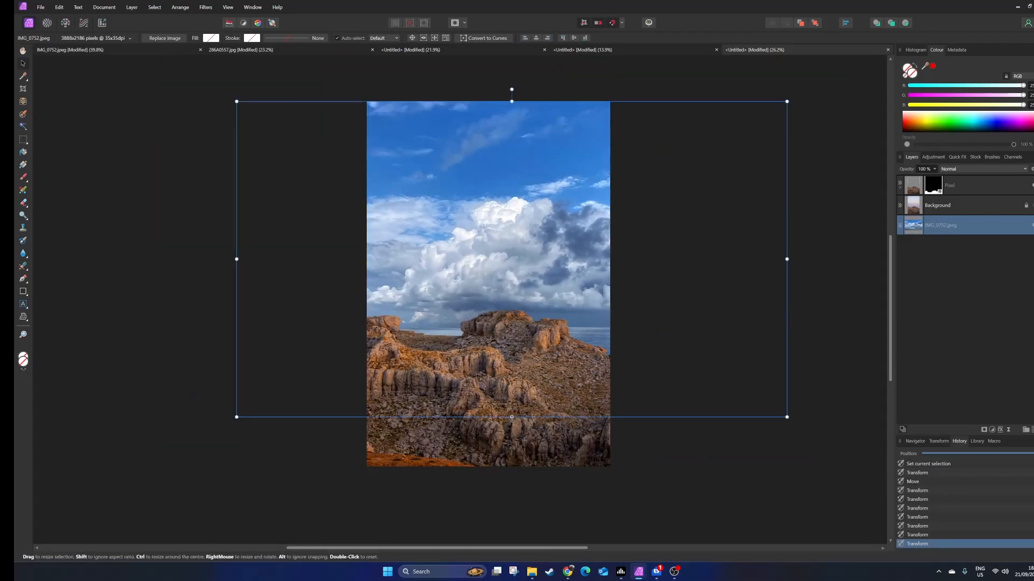
{"action": "mouse_move", "coordinate": [511, 417]}
{"action": "left_mouse_down"}
{"action": "mouse_move", "coordinate": [525, 446]}
{"action": "mouse_move", "coordinate": [524, 402]}
{"action": "left_mouse_up"}
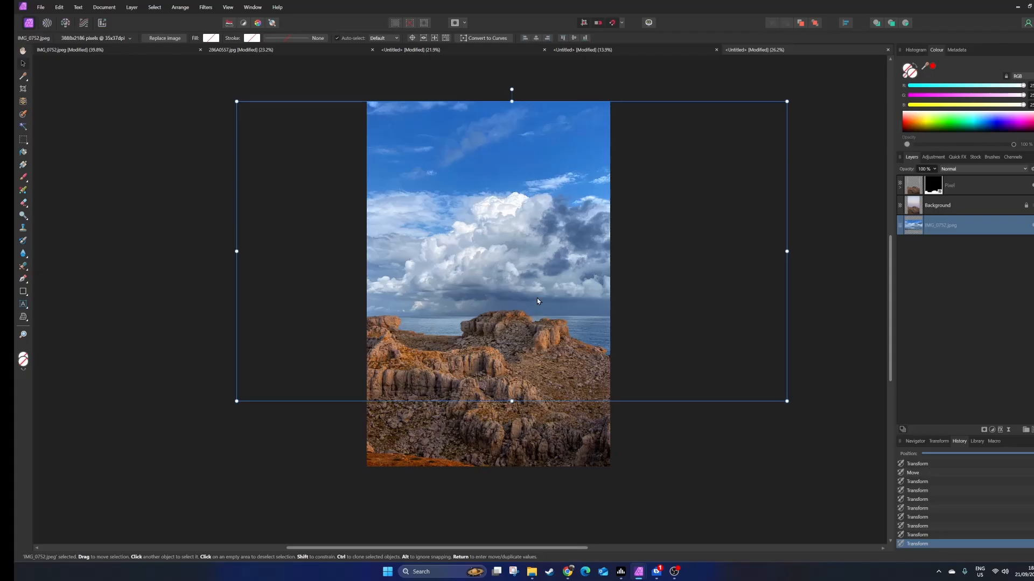
{"action": "left_click_drag", "start_coordinate": [544, 259], "coordinate": [503, 260]}
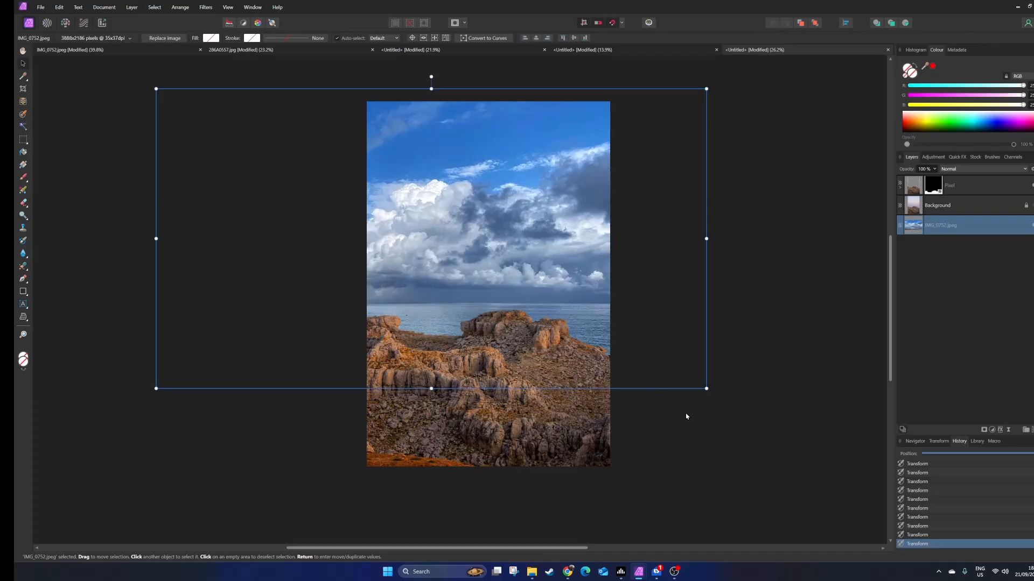
Deselect the sky image and examine the masked rock edges against the new sea and sky up close
{"action": "left_click", "coordinate": [671, 443]}
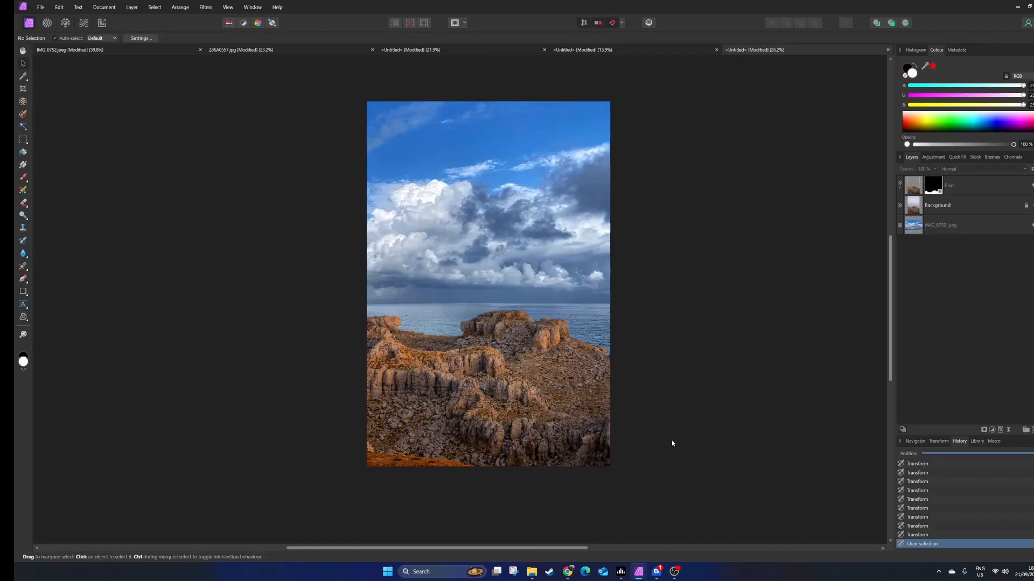
{"action": "scroll", "coordinate": [562, 311], "scroll_direction": "up", "scroll_amount": 10}
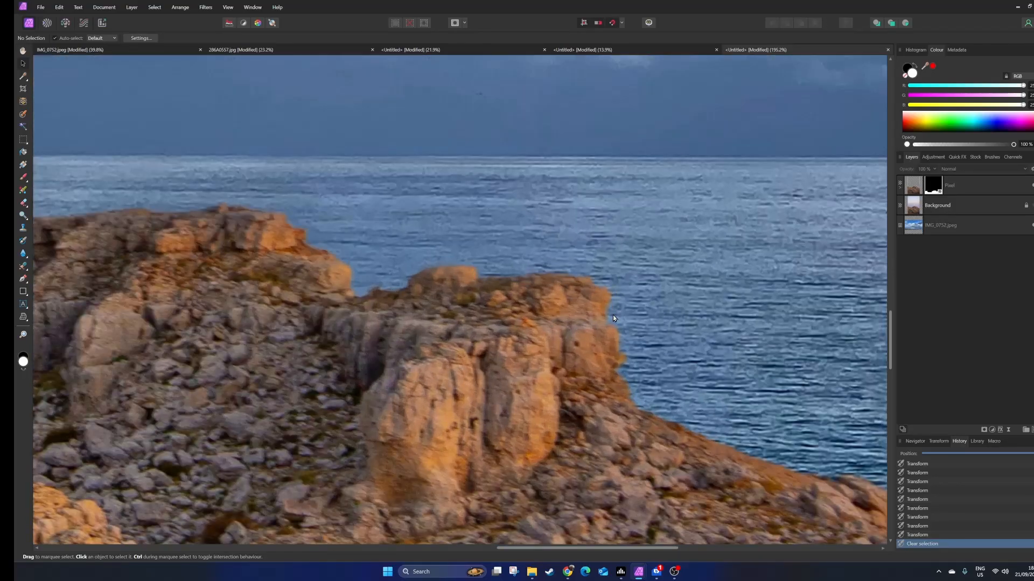
{"action": "scroll", "coordinate": [616, 341], "scroll_direction": "up", "scroll_amount": 3}
{"action": "scroll", "coordinate": [607, 334], "scroll_direction": "down", "scroll_amount": 4}
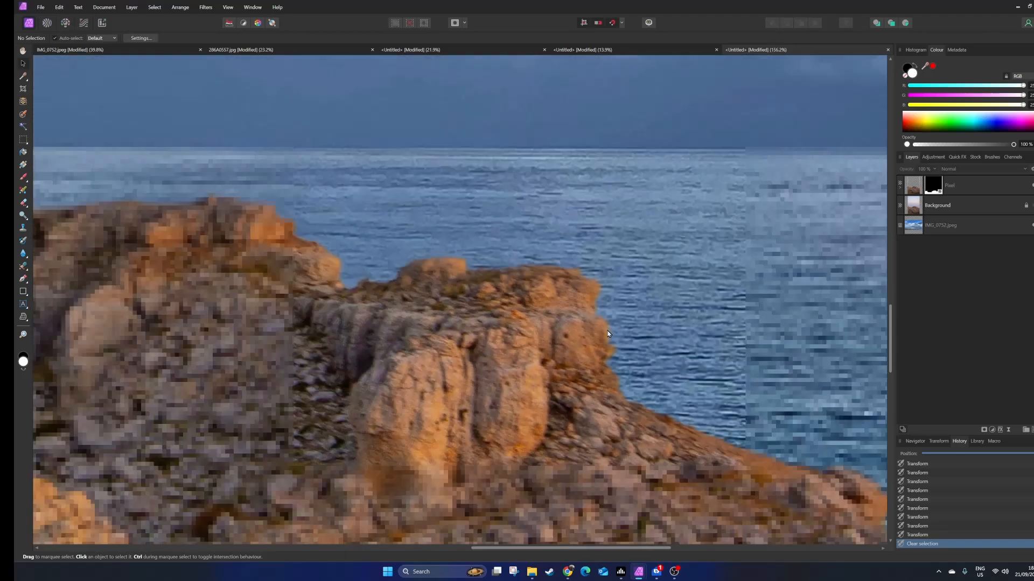
{"action": "scroll", "coordinate": [607, 334], "scroll_direction": "down", "scroll_amount": 9}
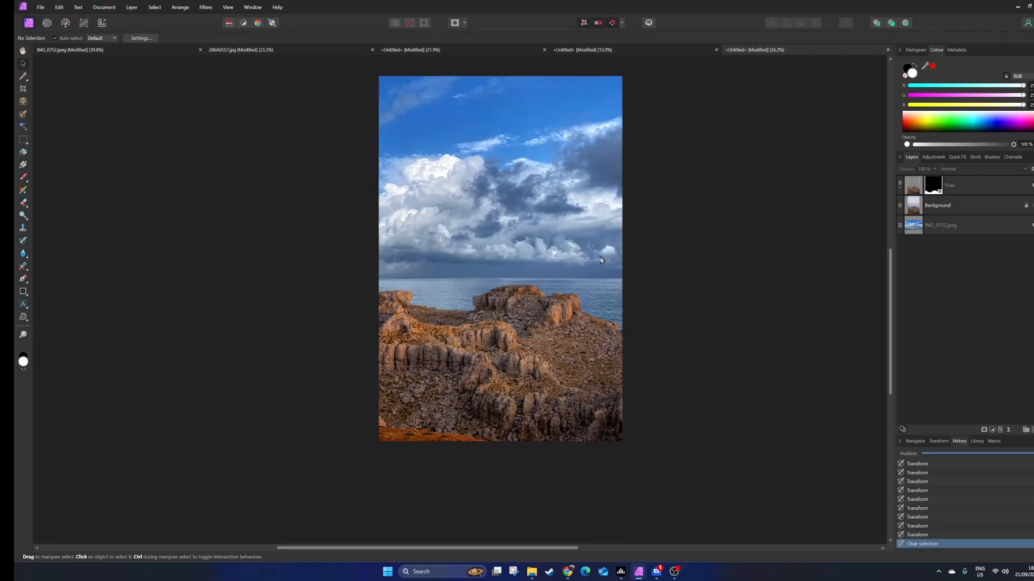
{"action": "scroll", "coordinate": [639, 261], "scroll_direction": "down", "scroll_amount": 1}
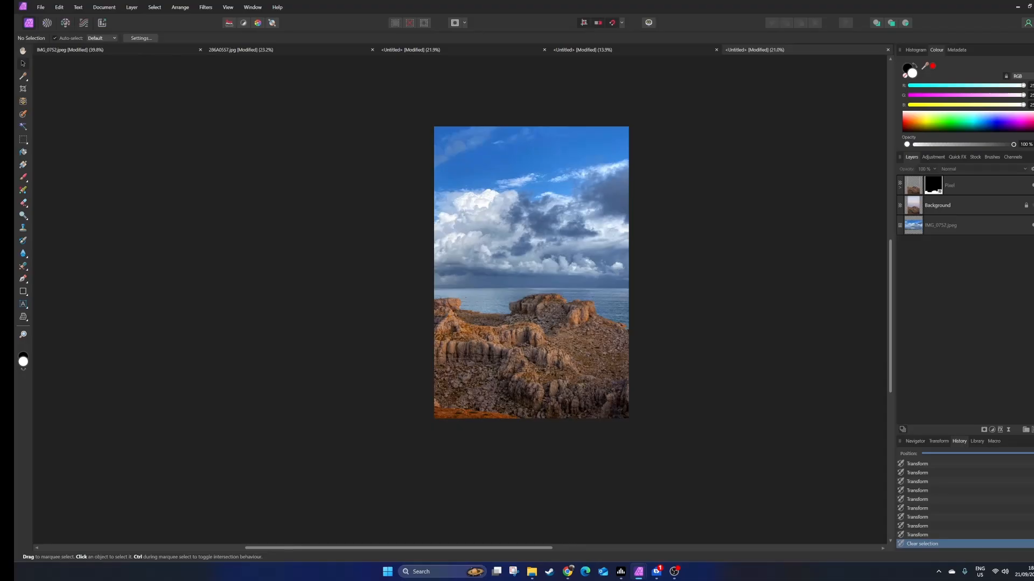
Roll the document history back to its opening state and select the whole sky with an 812 px Selection Brush snapping to edges
{"action": "left_click_drag", "start_coordinate": [1033, 453], "coordinate": [904, 459]}
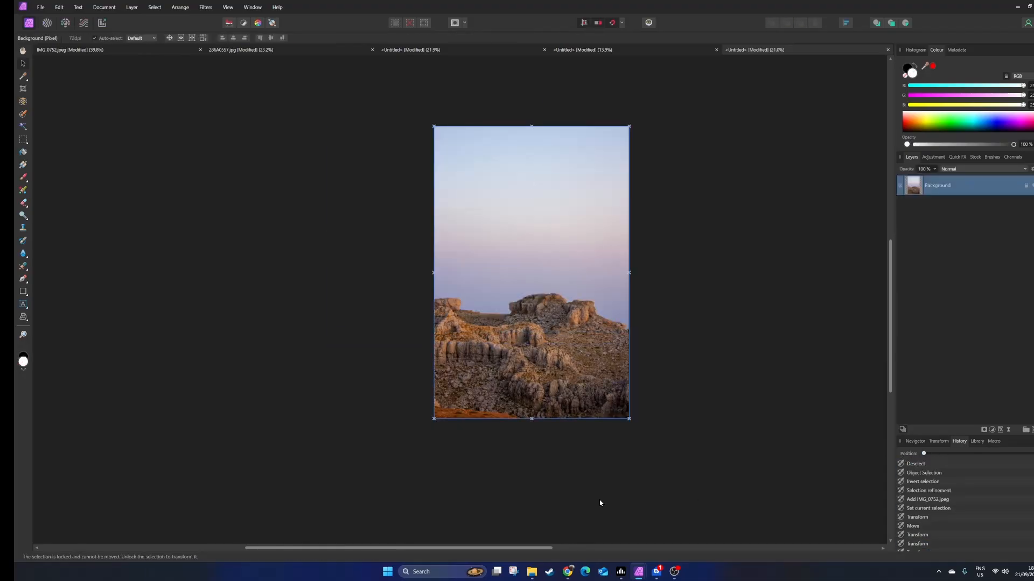
{"action": "left_click", "coordinate": [23, 115]}
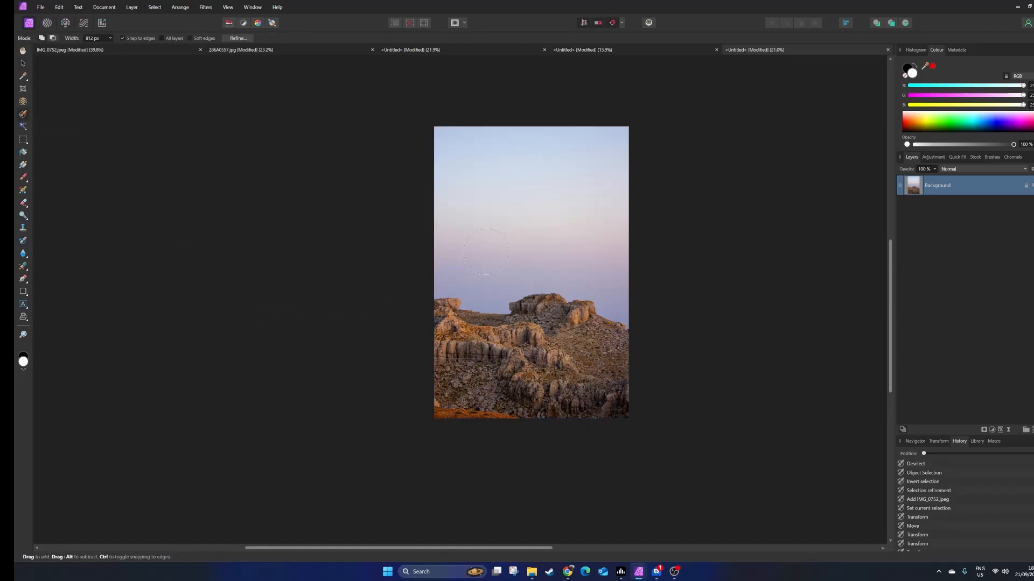
{"action": "mouse_move", "coordinate": [478, 161]}
{"action": "left_mouse_down"}
{"action": "mouse_move", "coordinate": [474, 177]}
{"action": "mouse_move", "coordinate": [496, 177]}
{"action": "left_mouse_up"}
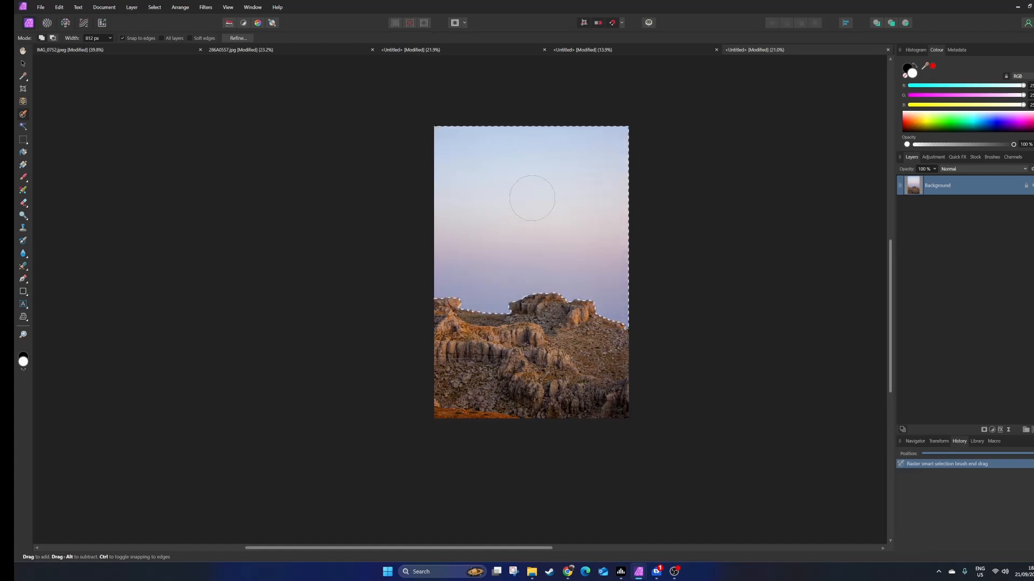
Clear the sky selection, try a winding stroke through the sky with a much narrower Selection Brush, and deselect it
{"action": "key", "text": "ctrl+d"}
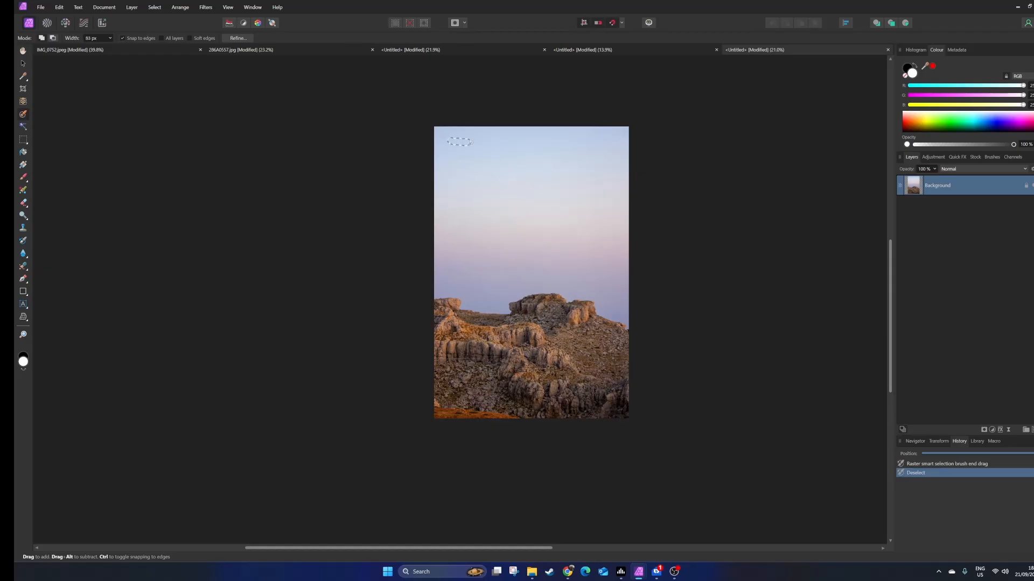
{"action": "mouse_move", "coordinate": [472, 143]}
{"action": "left_mouse_down"}
{"action": "mouse_move", "coordinate": [500, 163]}
{"action": "mouse_move", "coordinate": [549, 161]}
{"action": "mouse_move", "coordinate": [582, 189]}
{"action": "mouse_move", "coordinate": [611, 180]}
{"action": "mouse_move", "coordinate": [563, 265]}
{"action": "mouse_move", "coordinate": [517, 291]}
{"action": "mouse_move", "coordinate": [474, 296]}
{"action": "left_mouse_up"}
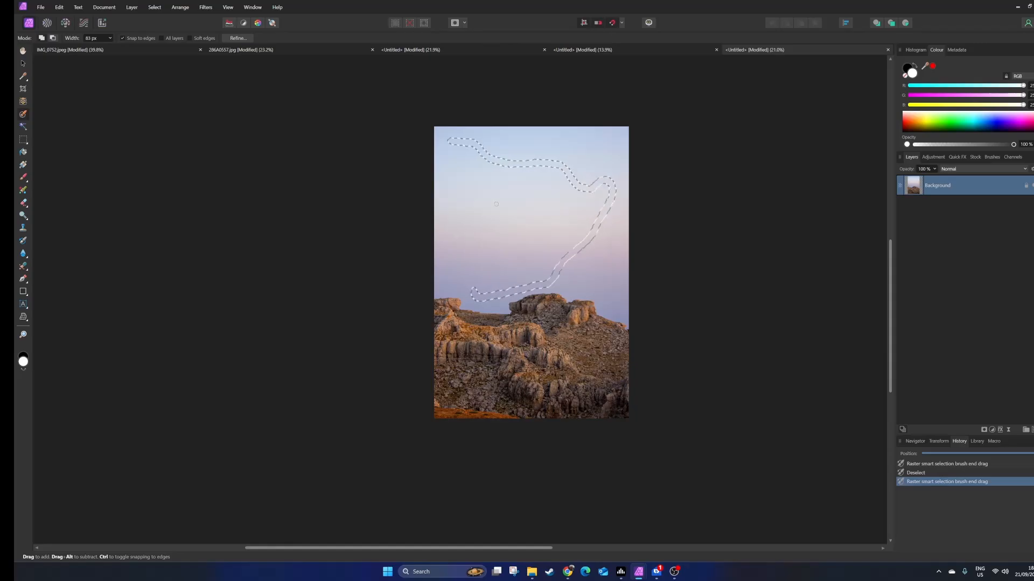
{"action": "left_click", "coordinate": [410, 23]}
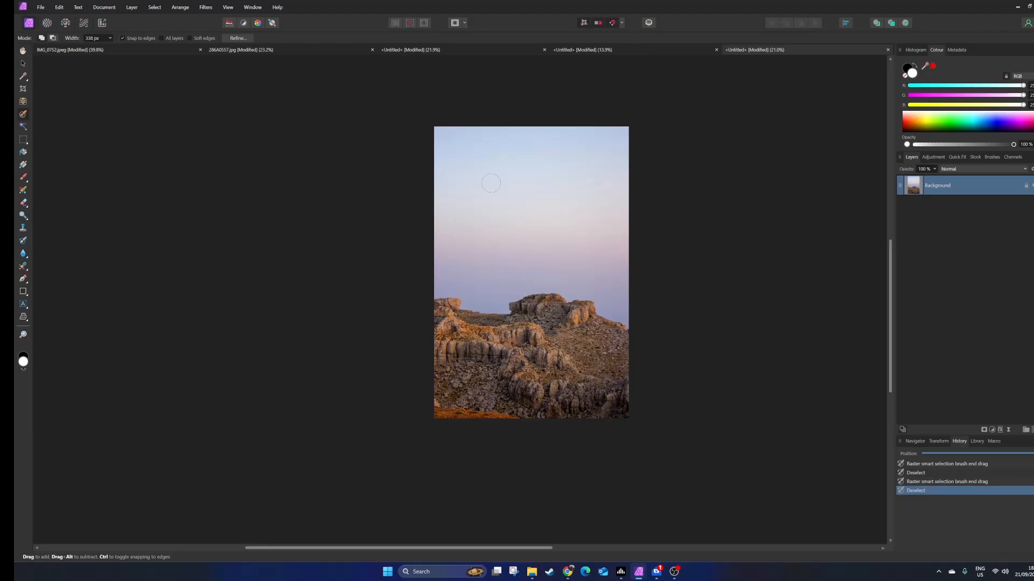
Select the whole sky with a large Selection Brush and turn on soft edges for the brush
{"action": "scroll", "coordinate": [491, 183], "scroll_direction": "right", "scroll_amount": 1}
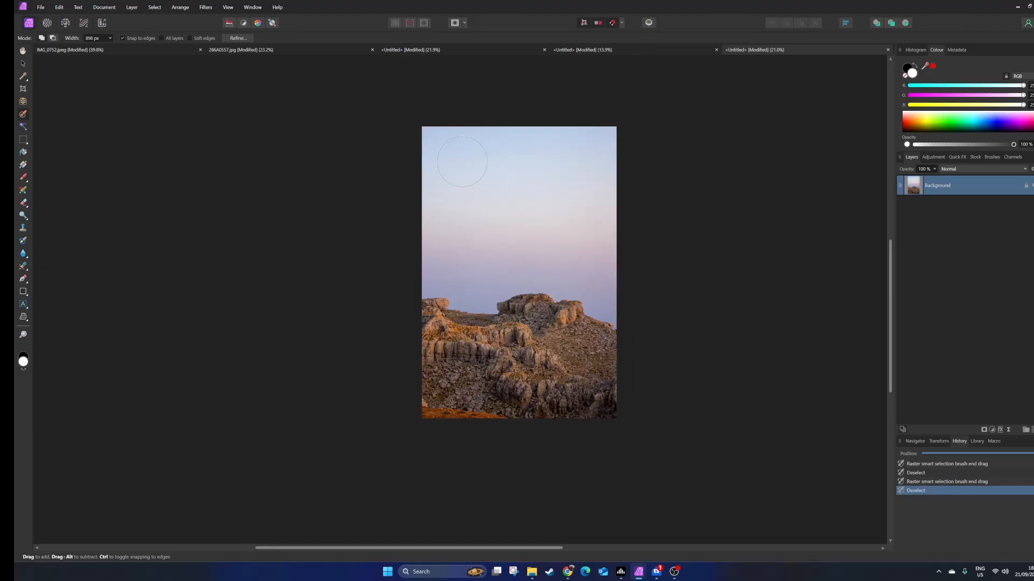
{"action": "mouse_move", "coordinate": [462, 161]}
{"action": "left_mouse_down"}
{"action": "mouse_move", "coordinate": [572, 229]}
{"action": "mouse_move", "coordinate": [604, 275]}
{"action": "mouse_move", "coordinate": [543, 255]}
{"action": "mouse_move", "coordinate": [470, 253]}
{"action": "left_mouse_up"}
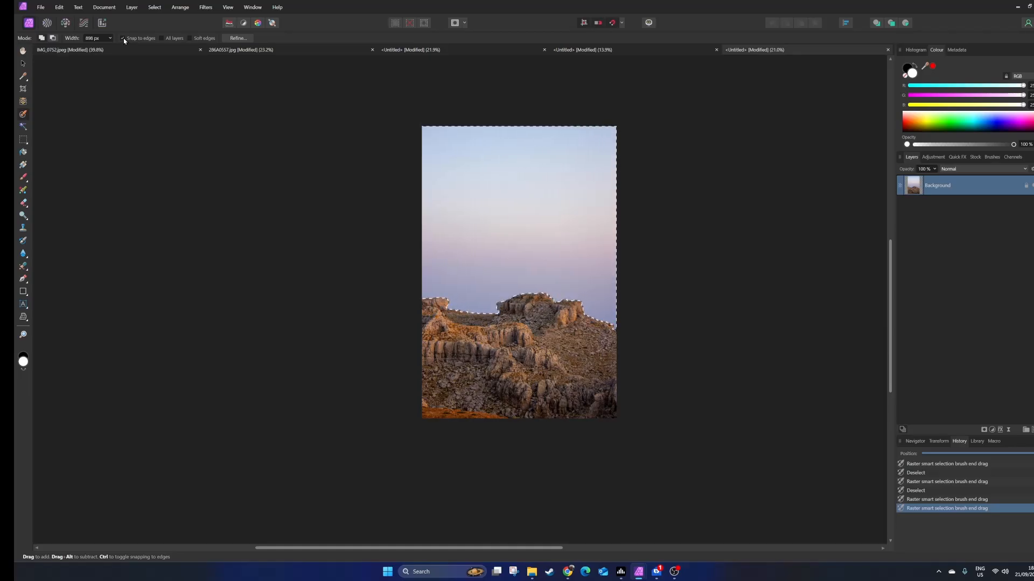
{"action": "left_click", "coordinate": [194, 38]}
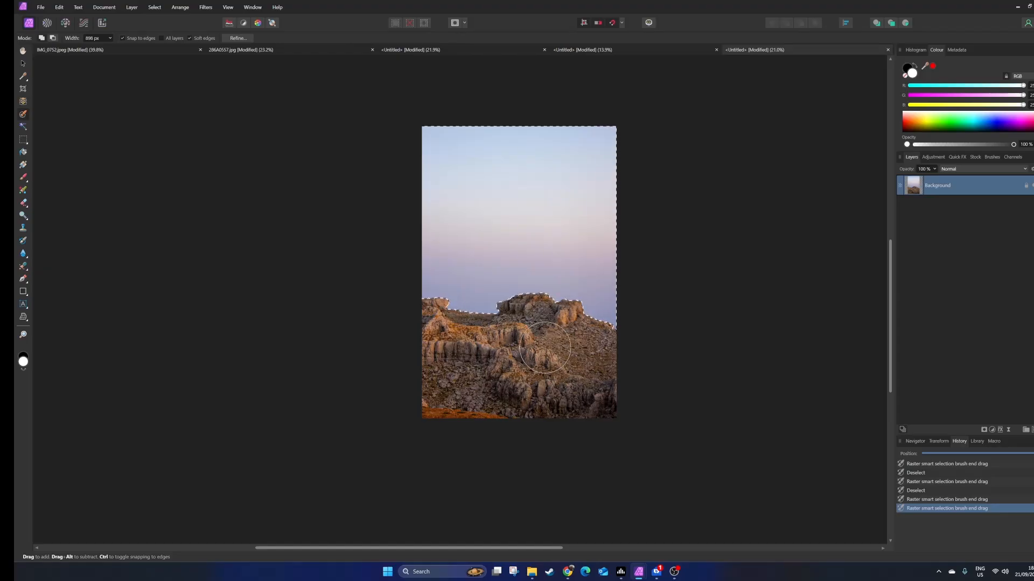
Extend the Selection Brush selection over the foreground rocks, and clear the entire selection
{"action": "left_click_drag", "start_coordinate": [570, 378], "coordinate": [514, 395]}
{"action": "key", "text": "ctrl+d"}
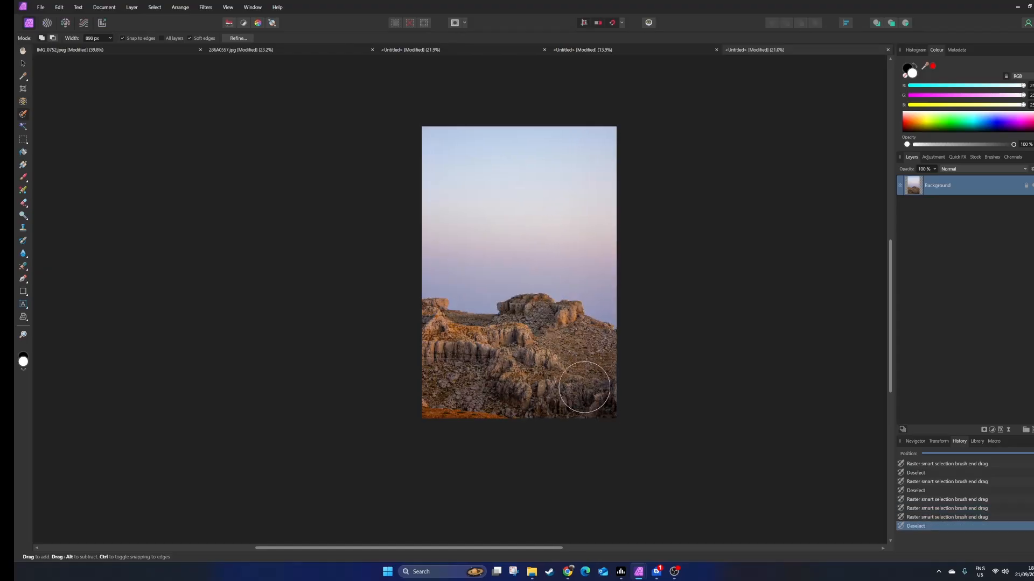
Select all the foreground rocks below the sky with a broad Selection Brush stroke across them
{"action": "left_click_drag", "start_coordinate": [588, 392], "coordinate": [530, 372]}
{"action": "mouse_move", "coordinate": [521, 361]}
{"action": "left_mouse_down"}
{"action": "mouse_move", "coordinate": [535, 329]}
{"action": "mouse_move", "coordinate": [584, 351]}
{"action": "mouse_move", "coordinate": [560, 366]}
{"action": "mouse_move", "coordinate": [444, 367]}
{"action": "mouse_move", "coordinate": [416, 342]}
{"action": "mouse_move", "coordinate": [417, 324]}
{"action": "mouse_move", "coordinate": [413, 334]}
{"action": "mouse_move", "coordinate": [430, 417]}
{"action": "mouse_move", "coordinate": [660, 422]}
{"action": "left_mouse_up"}
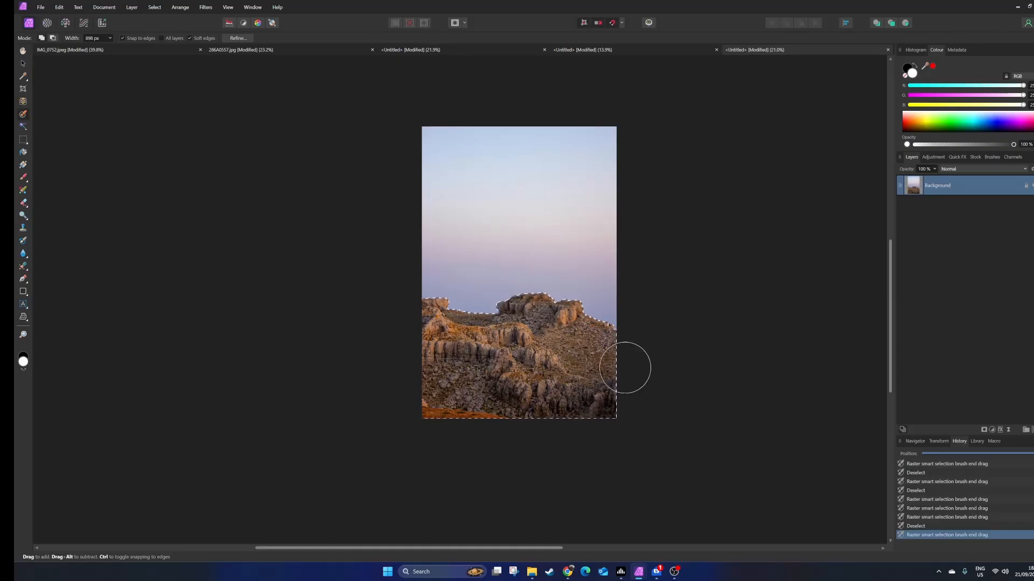
Narrow the Selection Brush to 48 px and add the missed boulder near the ridge's far right end to the selection
{"action": "scroll", "coordinate": [581, 374], "scroll_direction": "up", "scroll_amount": 5}
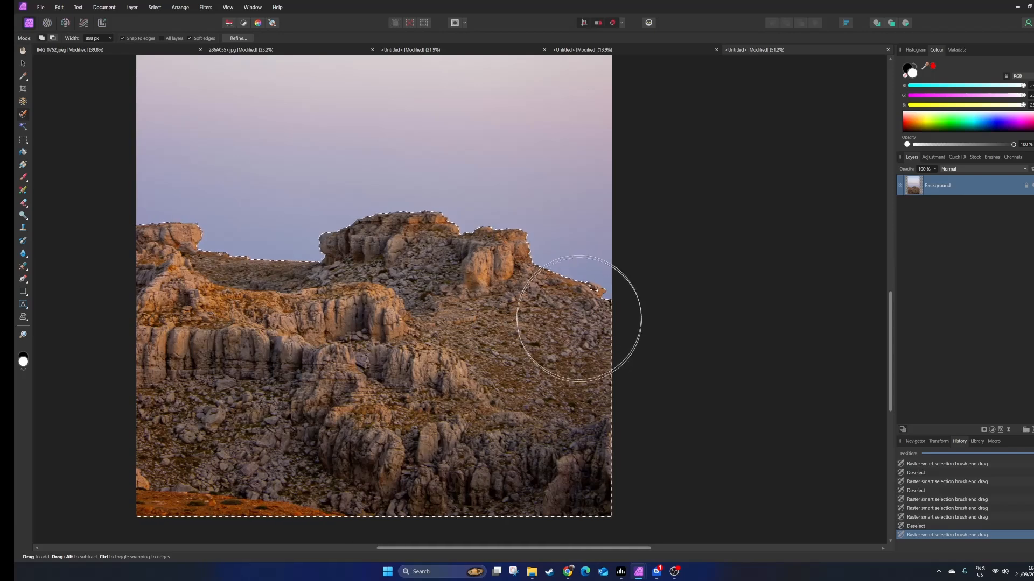
{"action": "scroll", "coordinate": [571, 324], "scroll_direction": "up", "scroll_amount": 3}
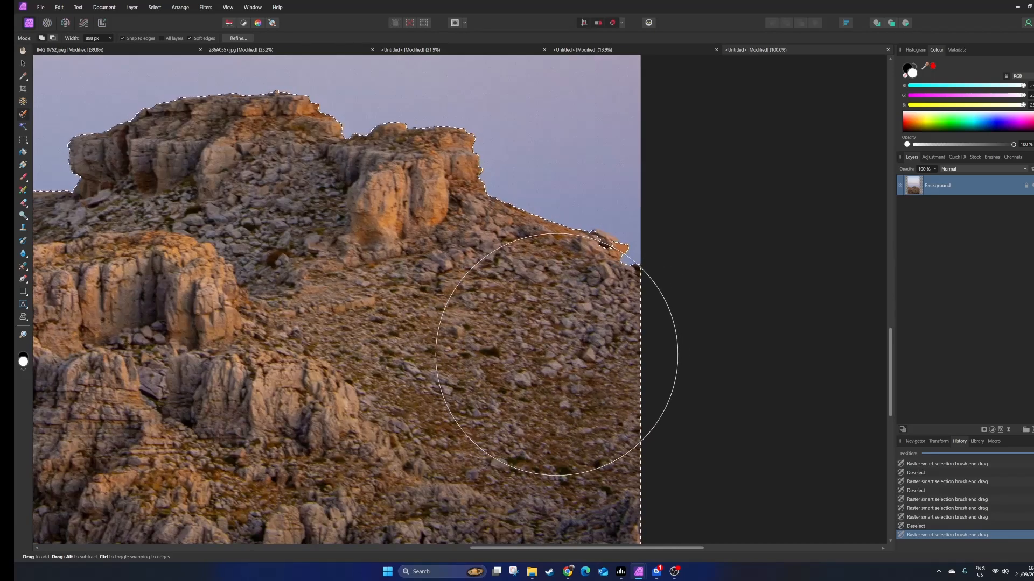
{"action": "key", "text": "bracketleft"}
{"action": "key", "text": "bracketleft"}
{"action": "key", "text": "bracketleft"}
{"action": "key", "text": "bracketleft"}
{"action": "key", "text": "bracketleft"}
{"action": "key", "text": "bracketleft"}
{"action": "key", "text": "bracketleft"}
{"action": "key", "text": "bracketleft"}
{"action": "key", "text": "bracketleft"}
{"action": "key", "text": "bracketleft"}
{"action": "key", "text": "bracketleft"}
{"action": "key", "text": "bracketleft"}
{"action": "key", "text": "bracketleft"}
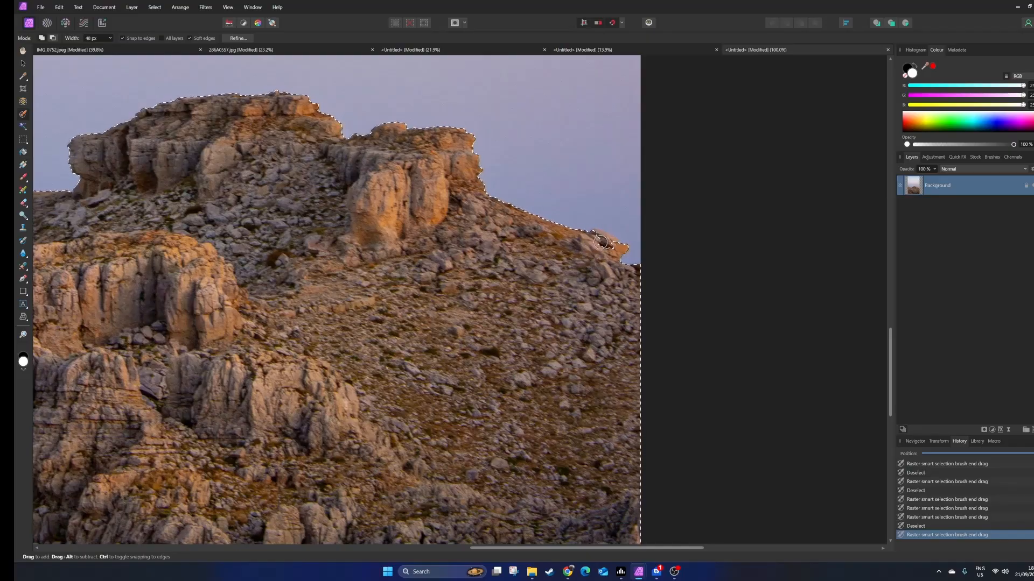
{"action": "left_click_drag", "start_coordinate": [611, 249], "coordinate": [619, 255]}
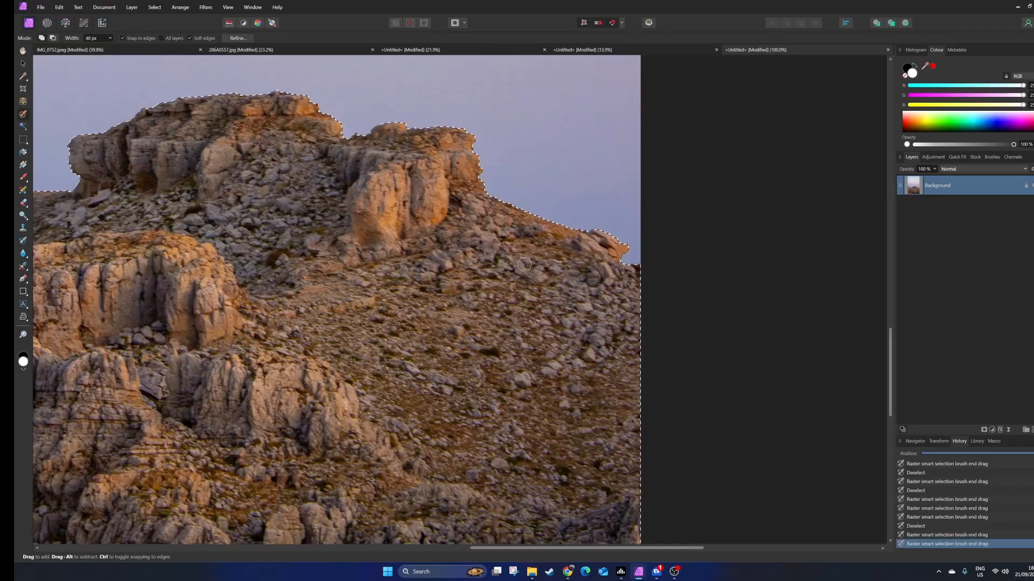
Touch up the rock selection along the dip in the ridge between the left outcrop and the central one
{"action": "scroll", "coordinate": [410, 301], "scroll_direction": "down", "scroll_amount": 3}
{"action": "scroll", "coordinate": [382, 290], "scroll_direction": "down", "scroll_amount": 1}
{"action": "left_click_drag", "start_coordinate": [380, 289], "coordinate": [650, 312]}
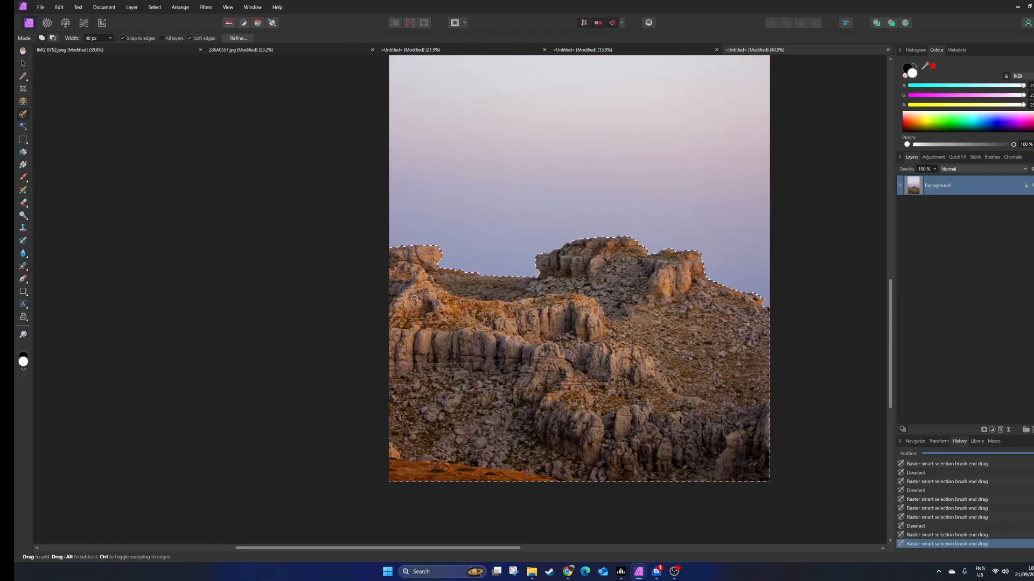
{"action": "left_click_drag", "start_coordinate": [455, 278], "coordinate": [533, 299]}
{"action": "scroll", "coordinate": [517, 295], "scroll_direction": "up", "scroll_amount": 5}
{"action": "scroll", "coordinate": [497, 336], "scroll_direction": "down", "scroll_amount": 3}
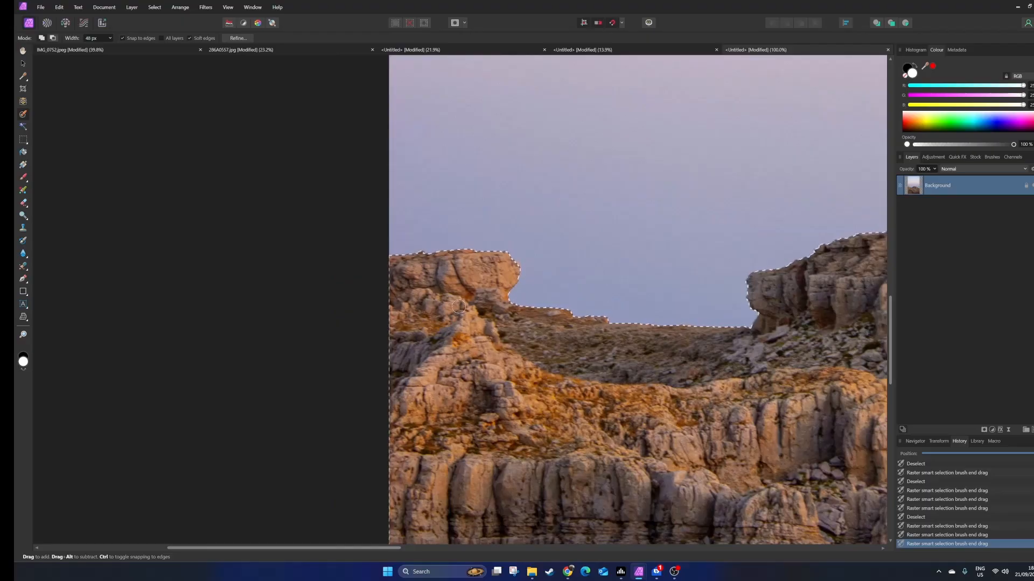
{"action": "scroll", "coordinate": [503, 350], "scroll_direction": "down", "scroll_amount": 1}
{"action": "scroll", "coordinate": [507, 357], "scroll_direction": "down", "scroll_amount": 3}
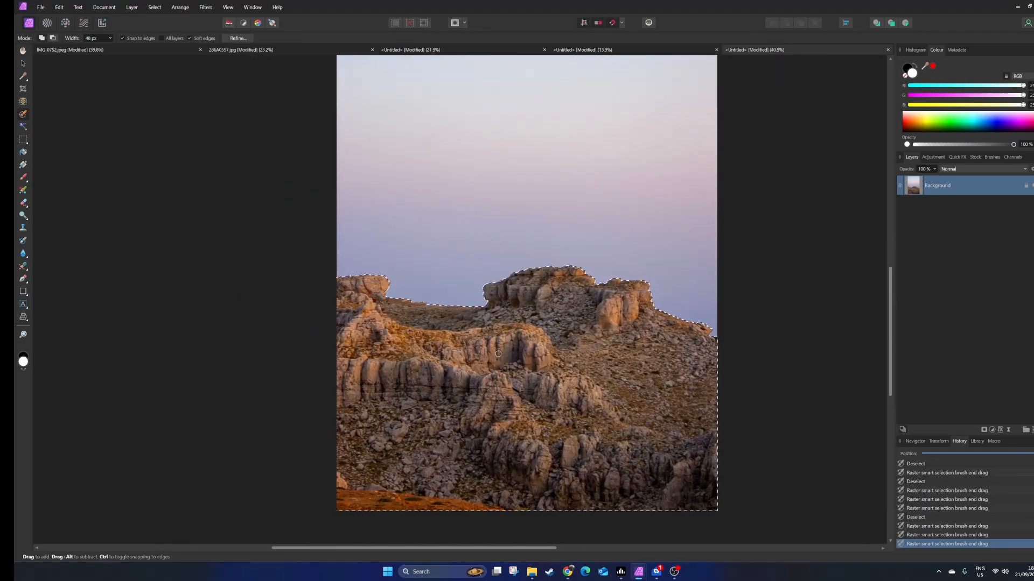
Refine the rock selection with matte edges and a 10% border width, and output it as a new layer with mask
{"action": "left_click", "coordinate": [237, 38]}
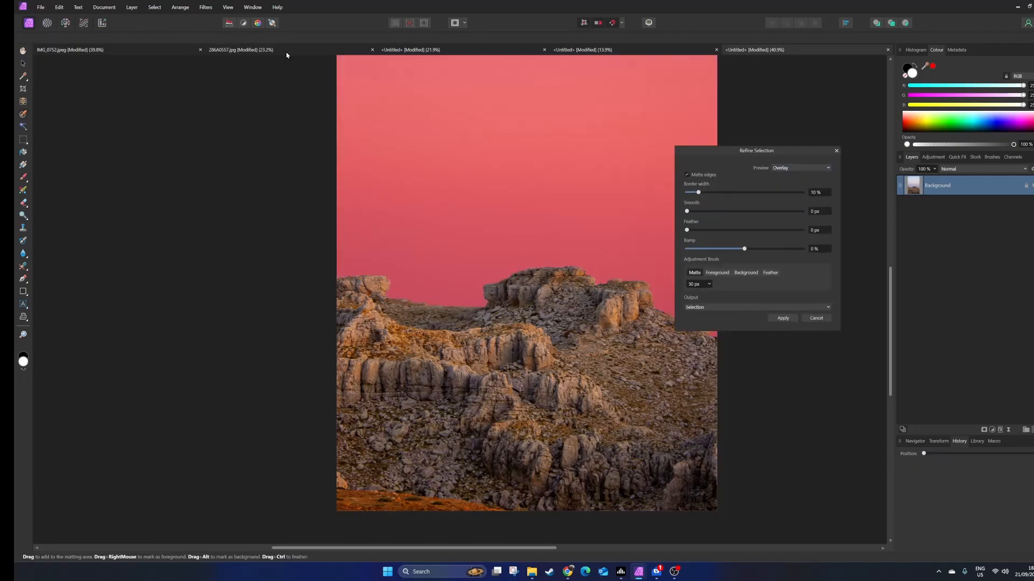
{"action": "left_click_drag", "start_coordinate": [741, 153], "coordinate": [824, 172]}
{"action": "scroll", "coordinate": [432, 293], "scroll_direction": "right", "scroll_amount": 3}
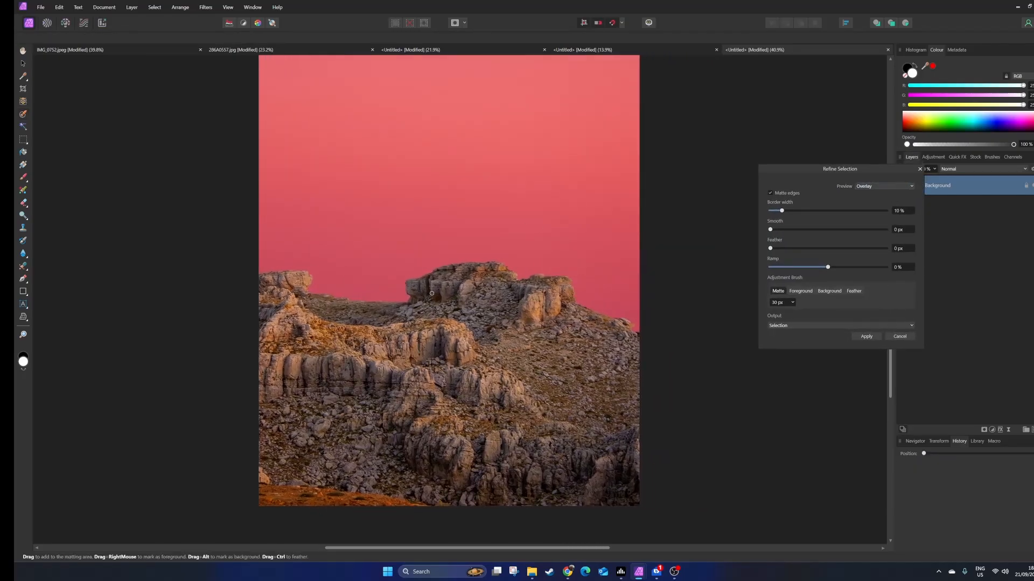
{"action": "scroll", "coordinate": [619, 352], "scroll_direction": "up", "scroll_amount": 1}
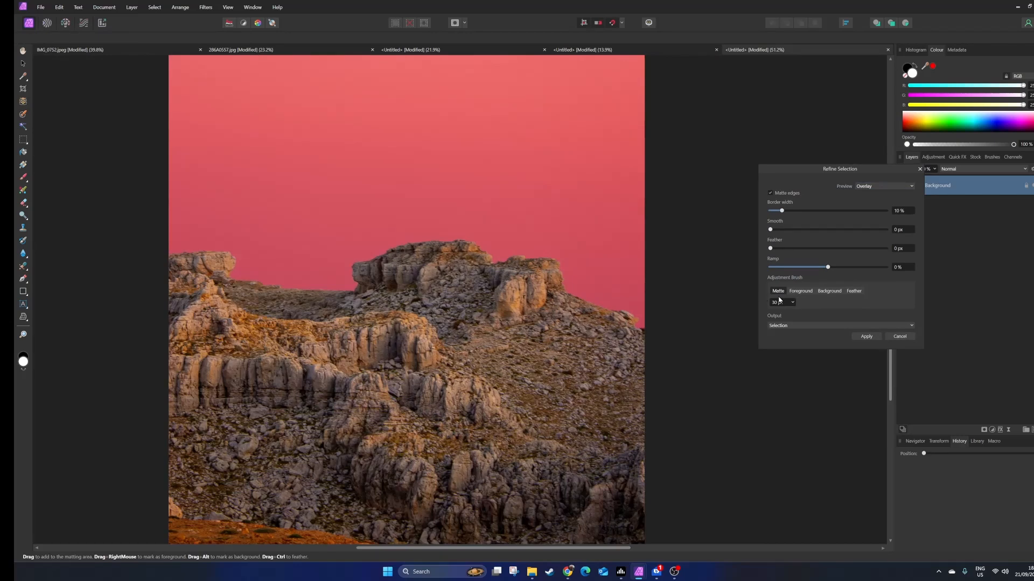
{"action": "scroll", "coordinate": [642, 312], "scroll_direction": "up", "scroll_amount": 3}
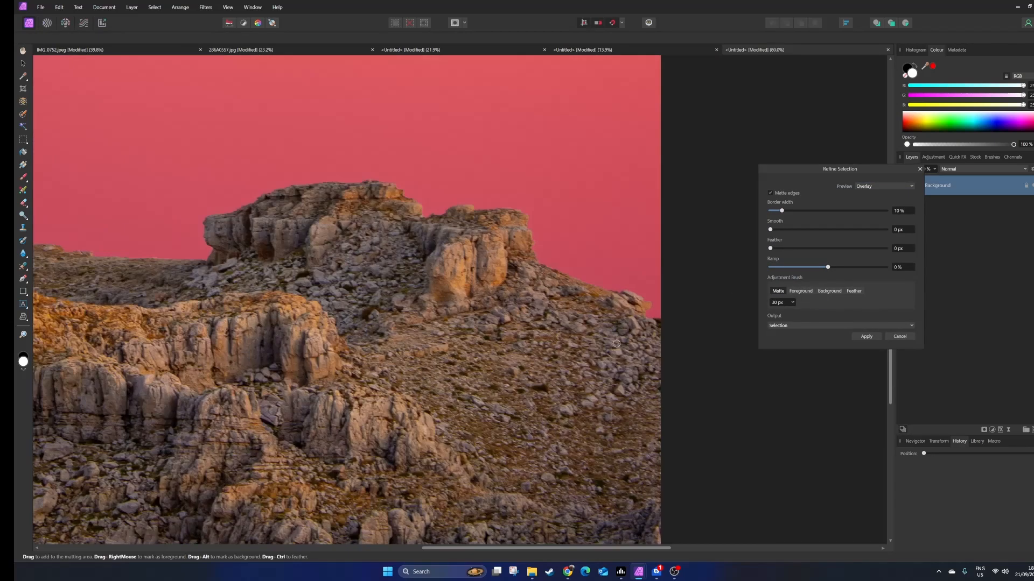
{"action": "scroll", "coordinate": [642, 312], "scroll_direction": "down", "scroll_amount": 3}
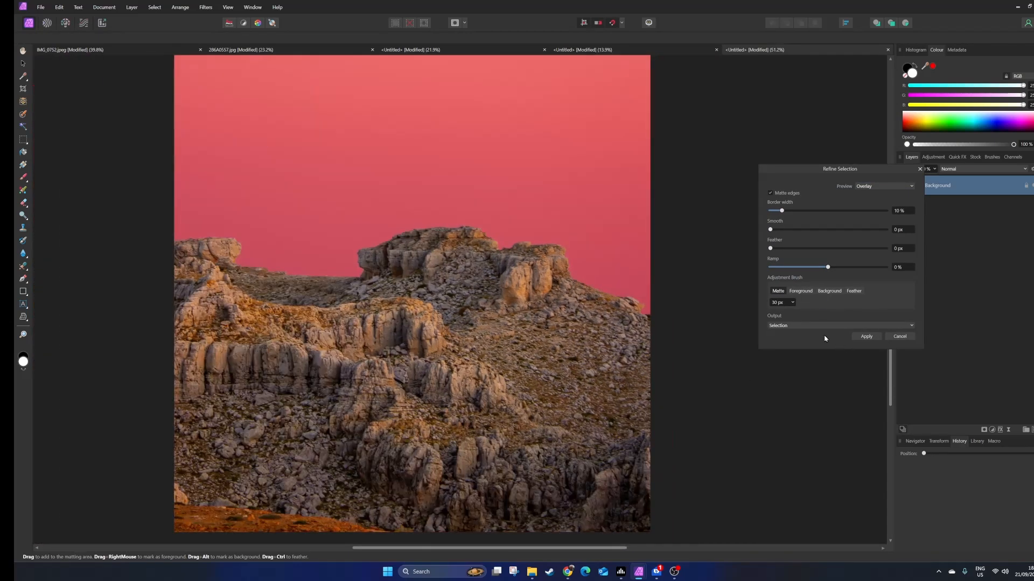
{"action": "left_click", "coordinate": [811, 324]}
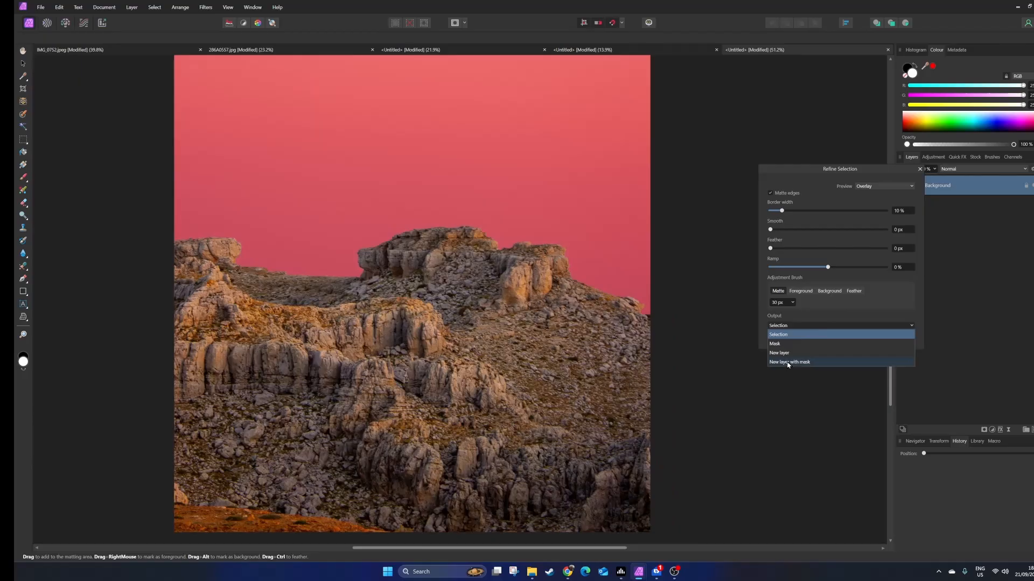
{"action": "left_click", "coordinate": [815, 363]}
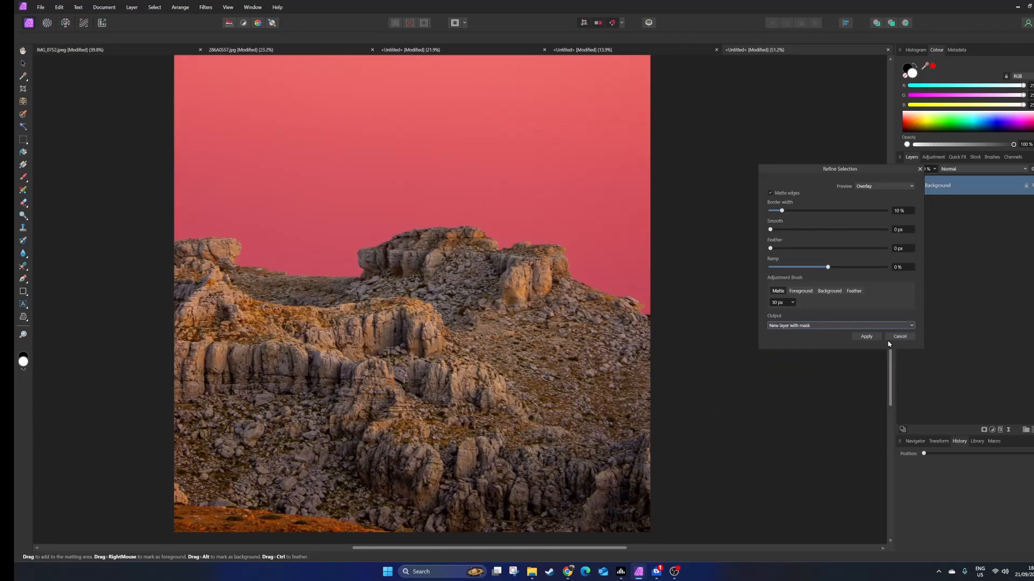
{"action": "left_click", "coordinate": [867, 337]}
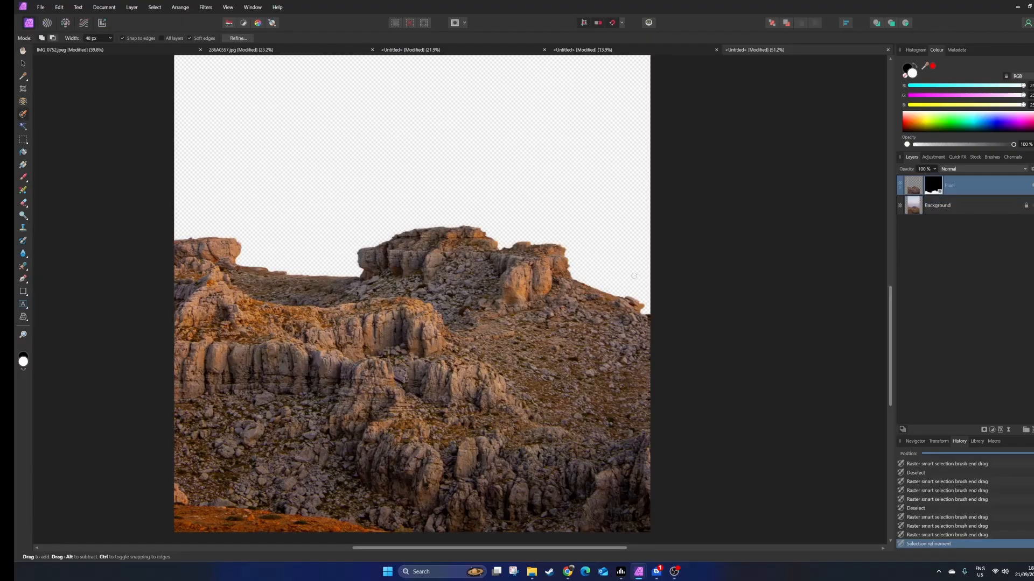
Copy the Background layer of the cloudy seascape image IMG_0752.jpeg
{"action": "scroll", "coordinate": [705, 346], "scroll_direction": "down", "scroll_amount": 4}
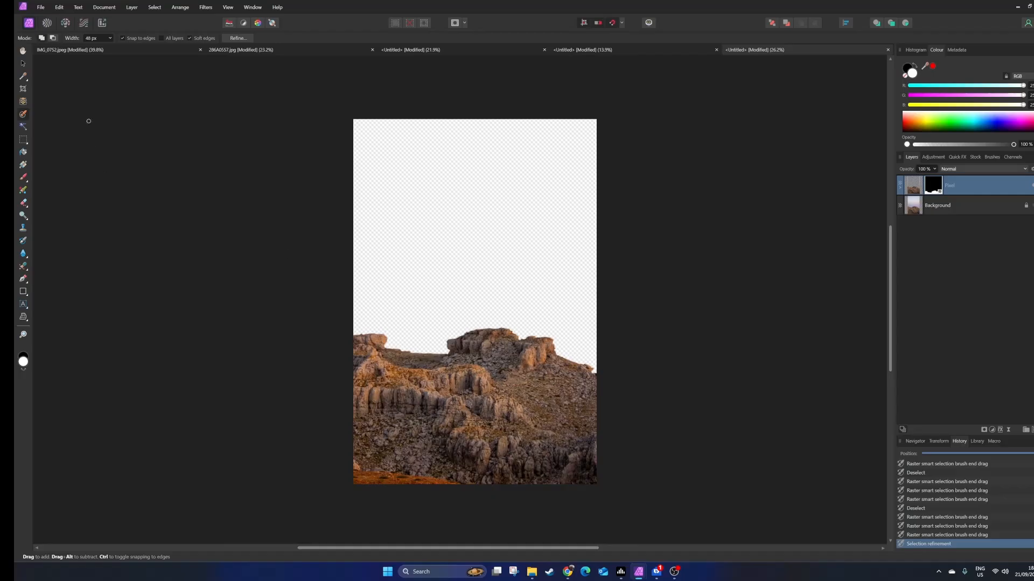
{"action": "left_click", "coordinate": [95, 51]}
{"action": "key", "text": "v"}
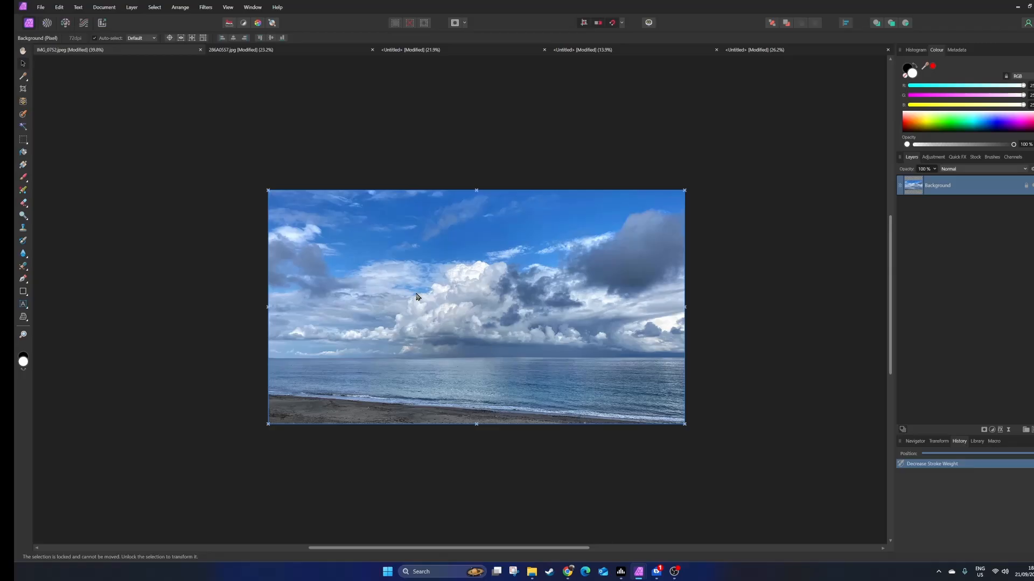
{"action": "right_click", "coordinate": [919, 187]}
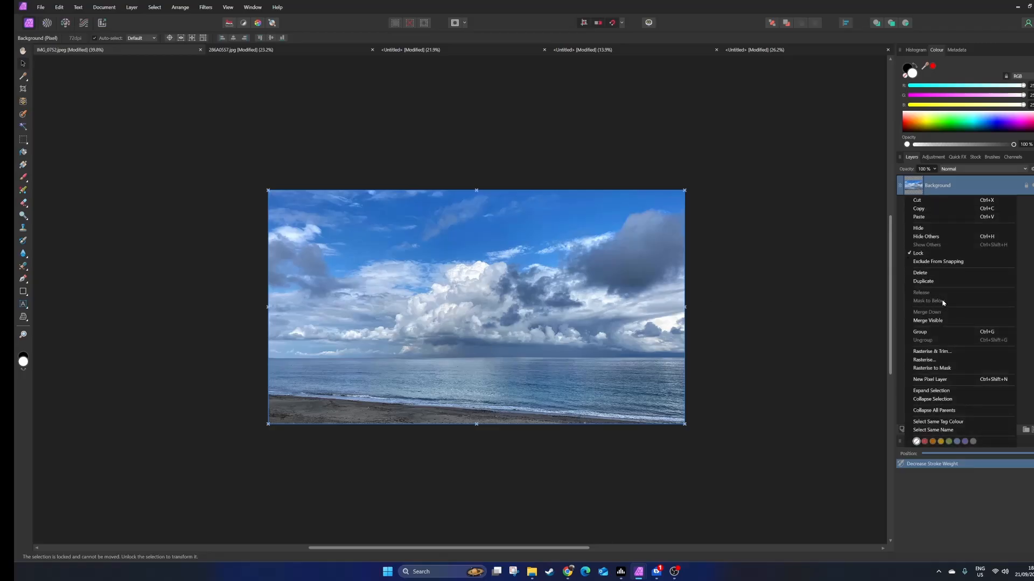
{"action": "left_click", "coordinate": [927, 210]}
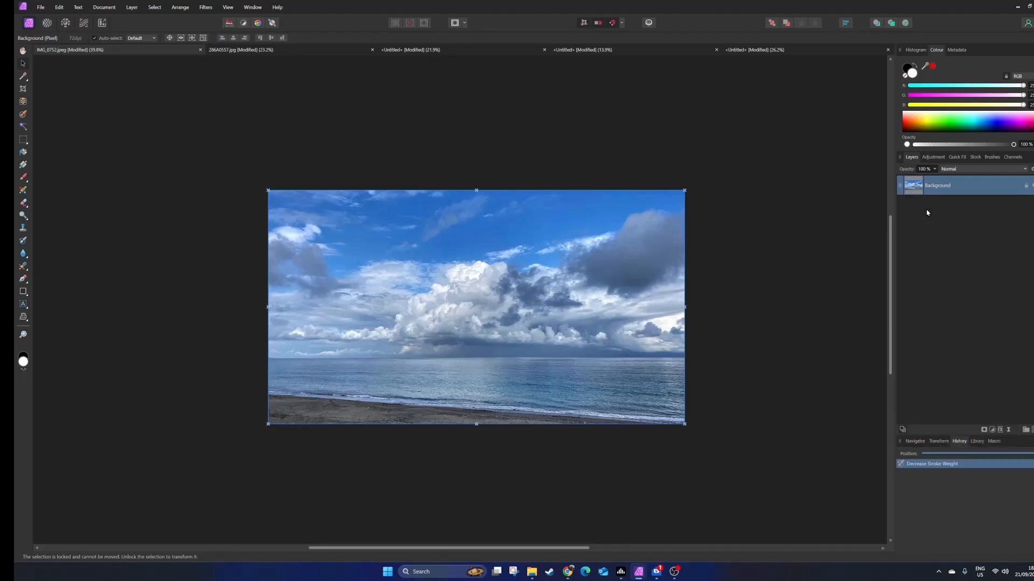
Paste the copied cloud image into the rocky landscape document, between the masked rock layer and the original Background
{"action": "left_click", "coordinate": [596, 50]}
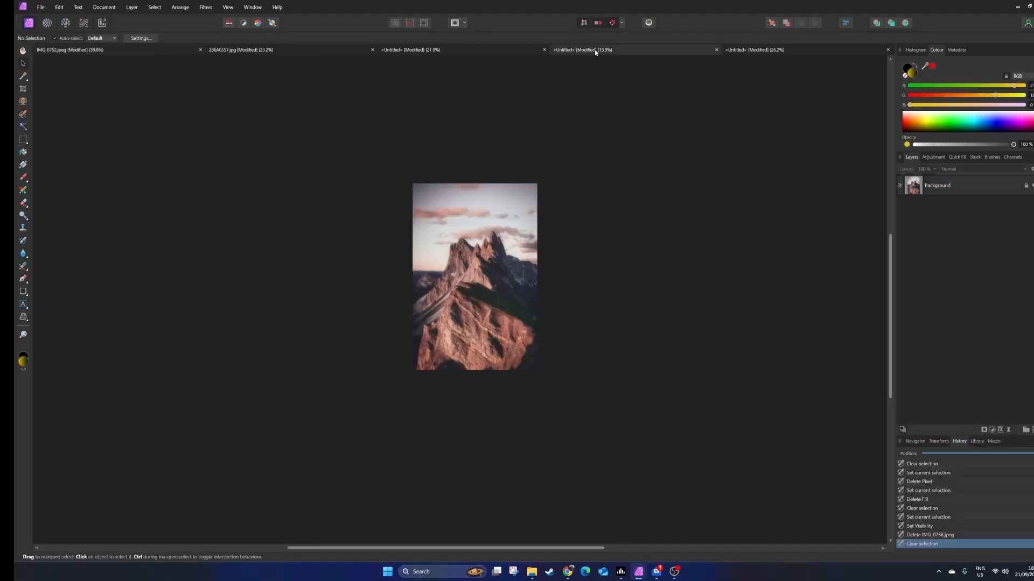
{"action": "left_click", "coordinate": [735, 49]}
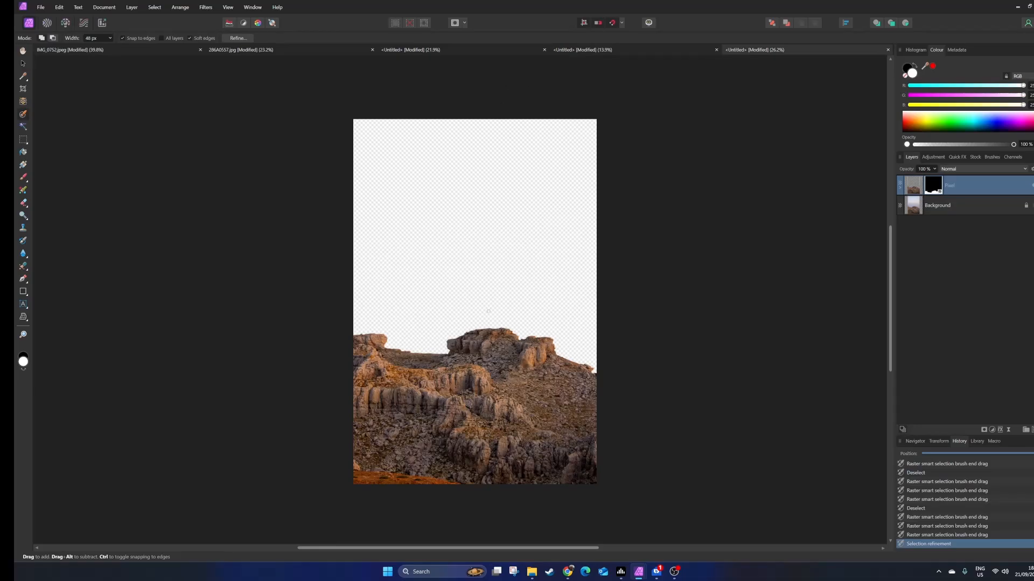
{"action": "left_click_drag", "start_coordinate": [487, 300], "coordinate": [505, 295]}
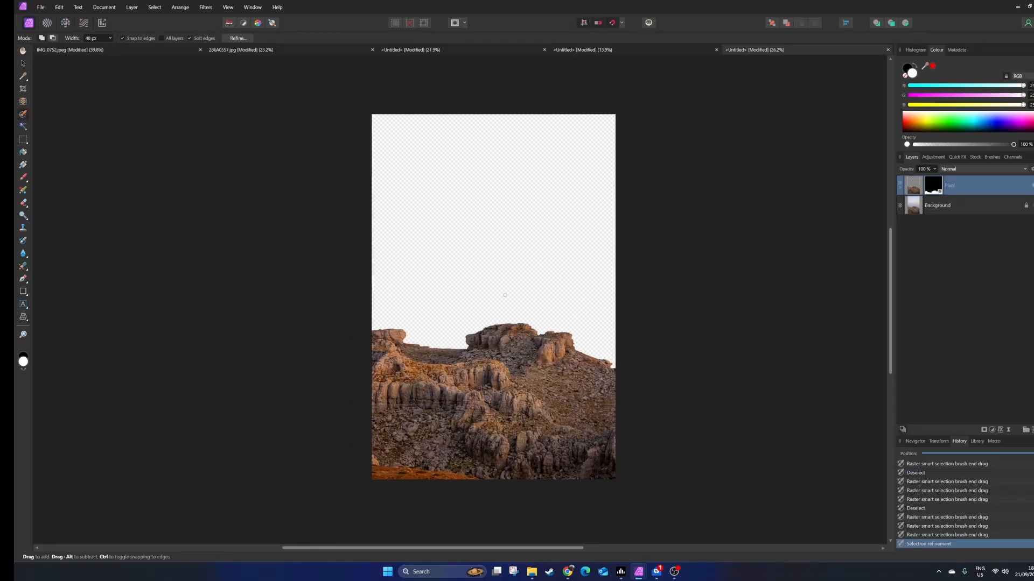
{"action": "right_click", "coordinate": [923, 208]}
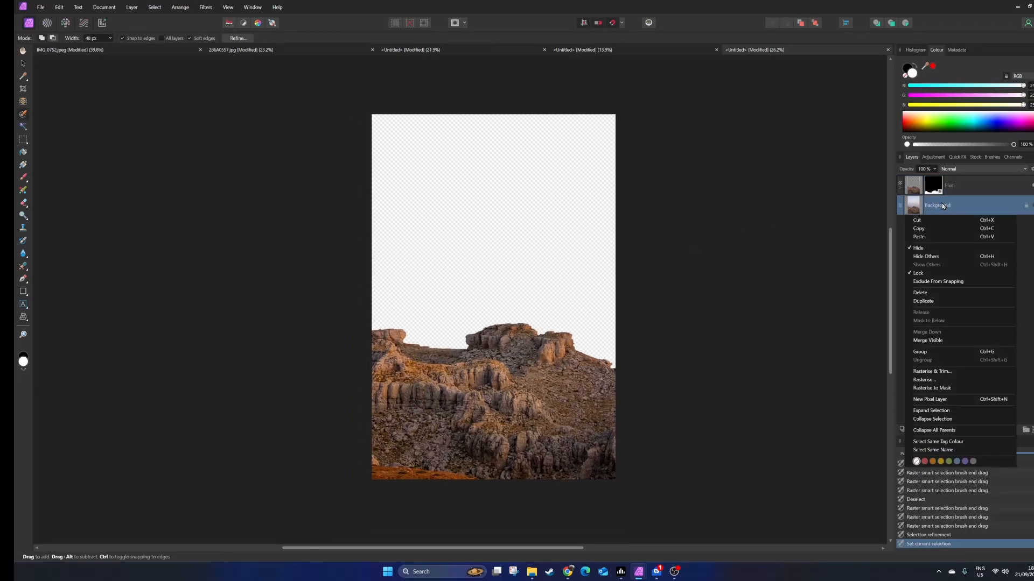
{"action": "left_click", "coordinate": [927, 240]}
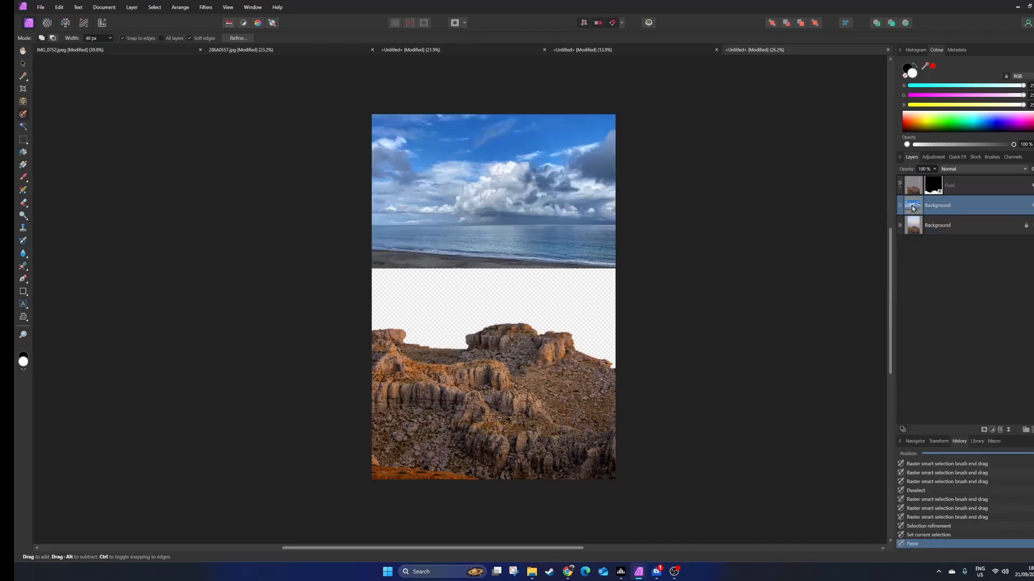
Enlarge the pasted cloud image proportionally to cover the empty sky and shift it left so the large clouds sit above the rocks
{"action": "left_click", "coordinate": [22, 64]}
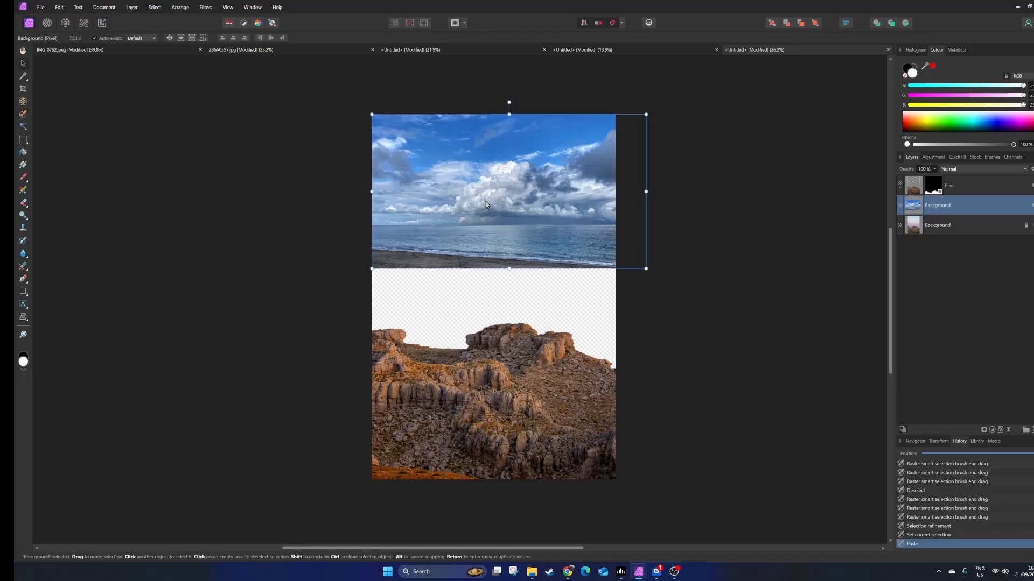
{"action": "left_click_drag", "start_coordinate": [646, 268], "coordinate": [861, 452]}
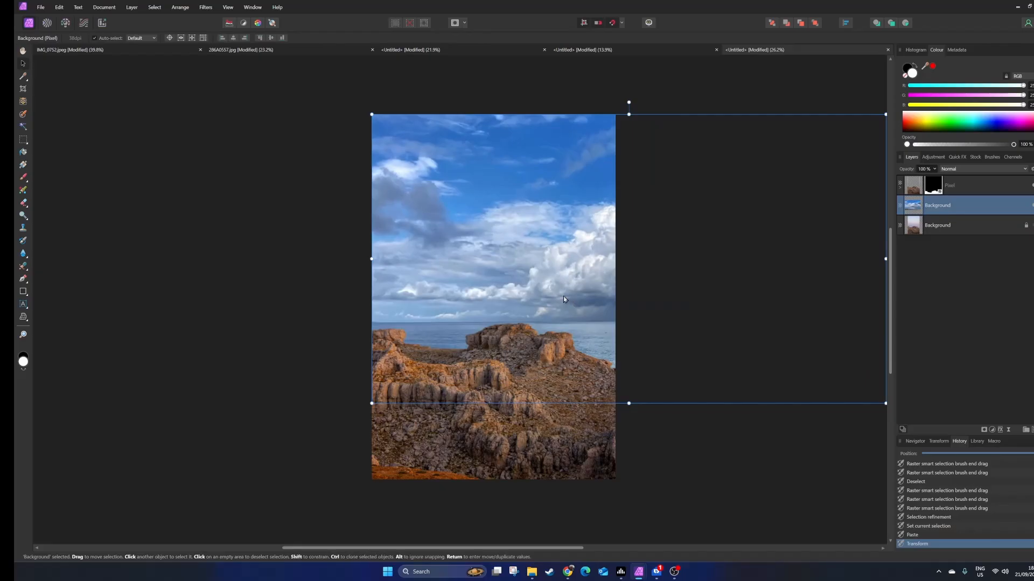
{"action": "left_click_drag", "start_coordinate": [563, 296], "coordinate": [404, 294]}
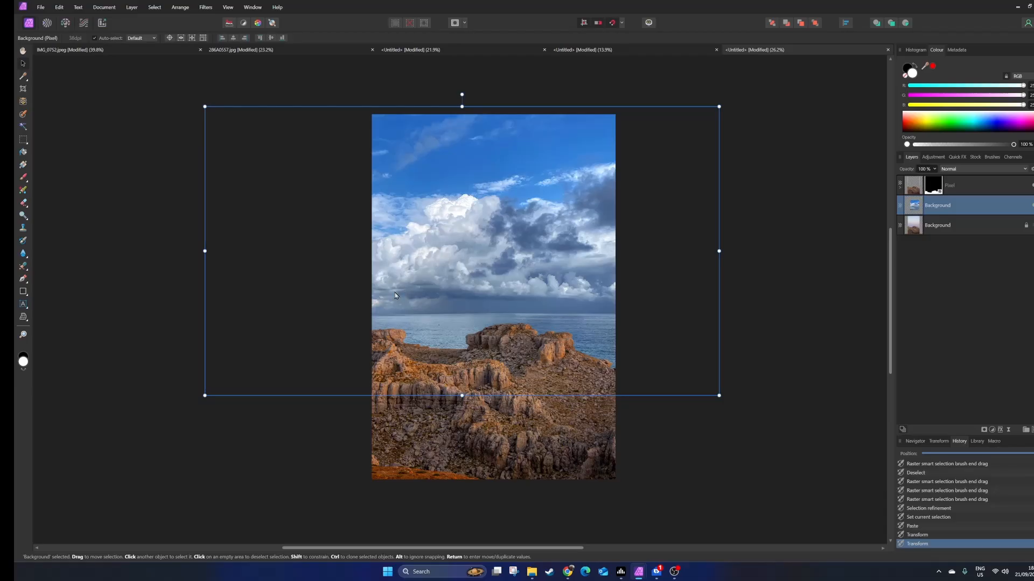
Roll the document history back to its opening state and switch to the Flood Select tool
{"action": "scroll", "coordinate": [452, 260], "scroll_direction": "up", "scroll_amount": 1}
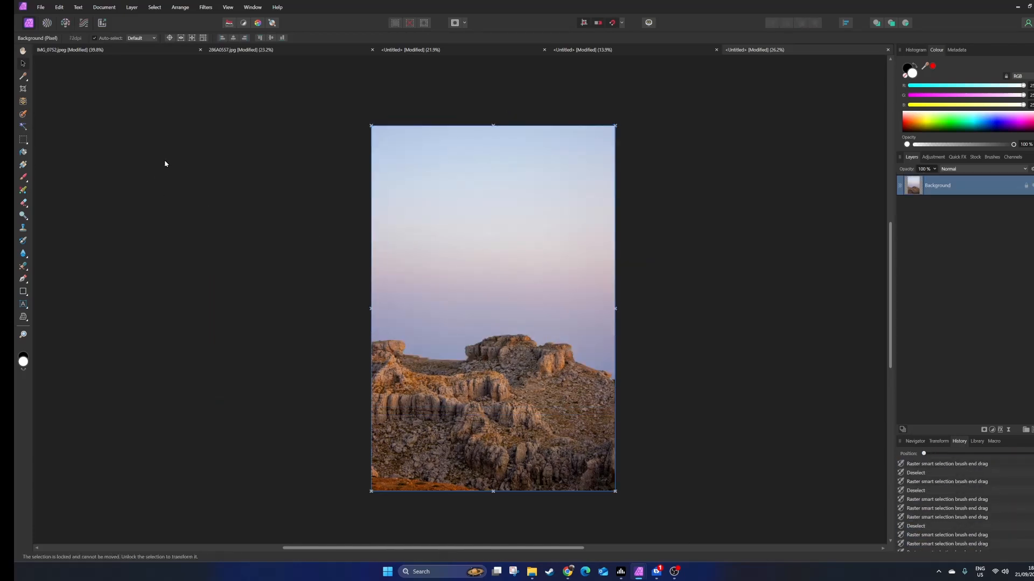
{"action": "left_click", "coordinate": [23, 114]}
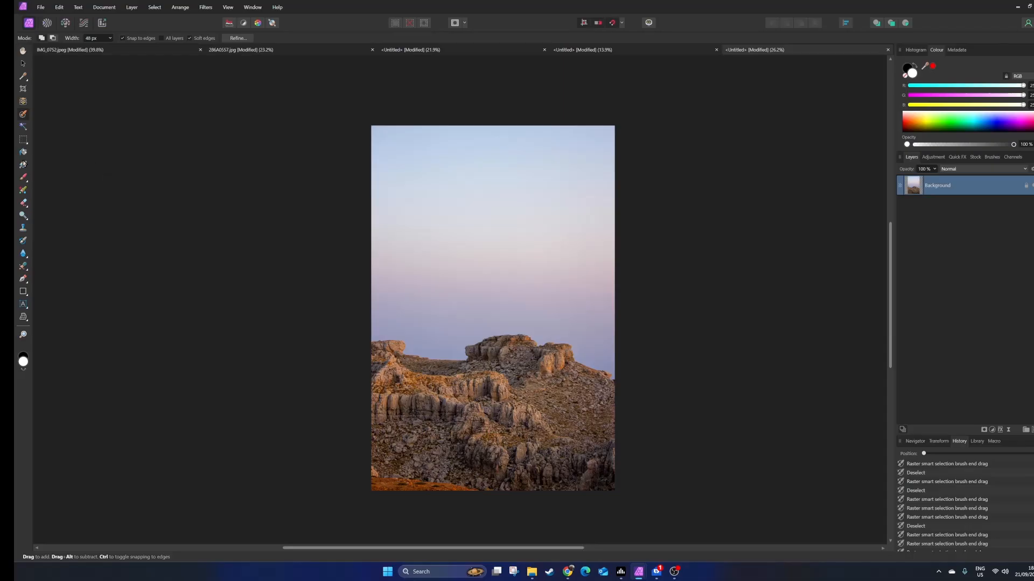
{"action": "left_click", "coordinate": [23, 128]}
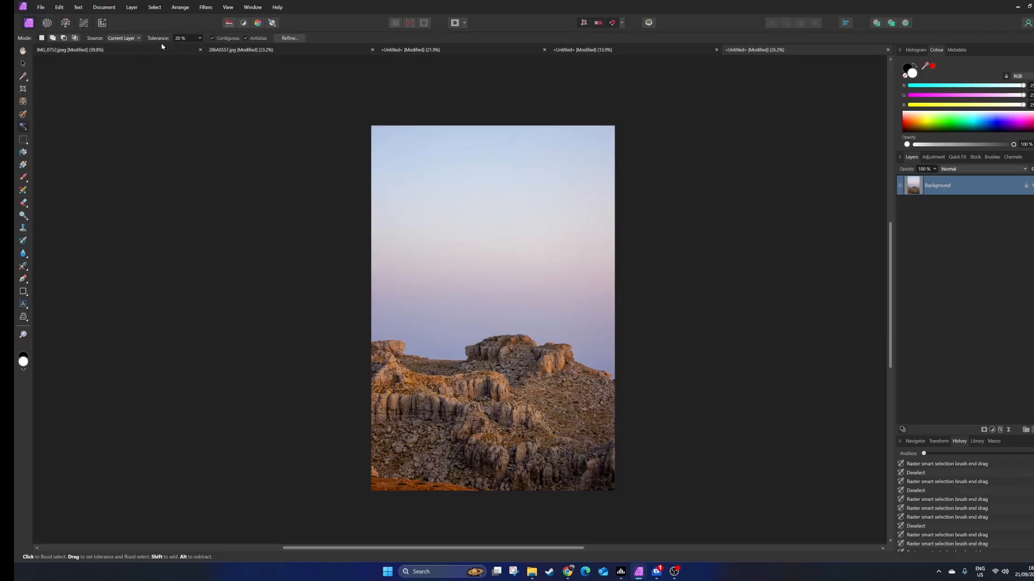
Flood-select the upper part of the sky with 10% tolerance and Contiguous turned off
{"action": "left_click", "coordinate": [181, 39]}
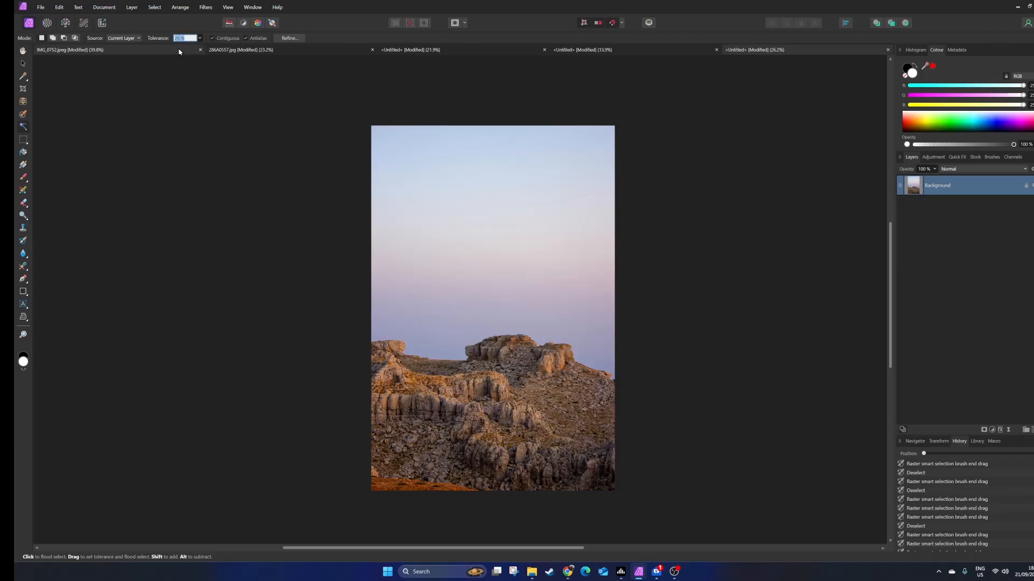
{"action": "type", "text": "10"}
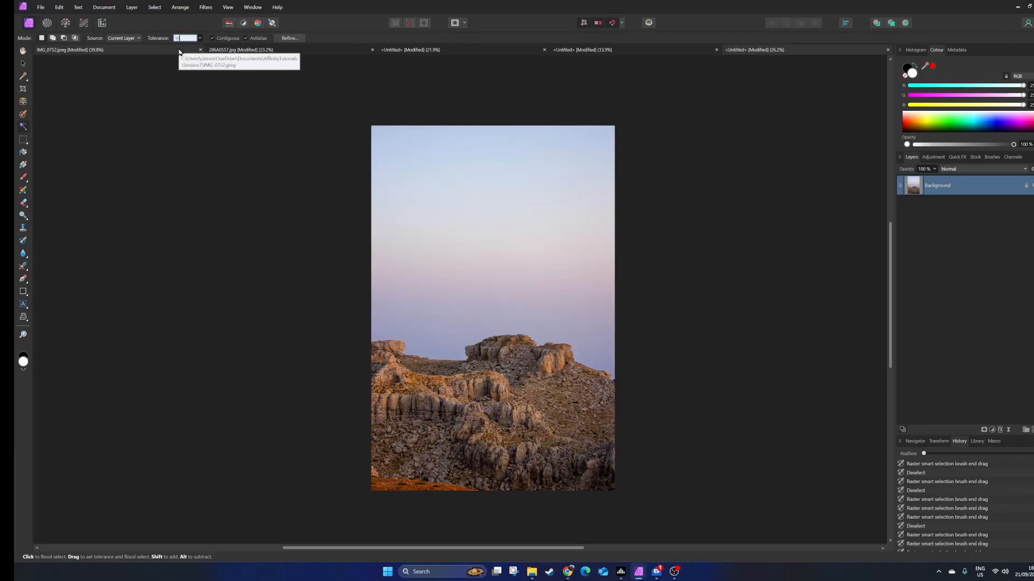
{"action": "key", "text": "Return"}
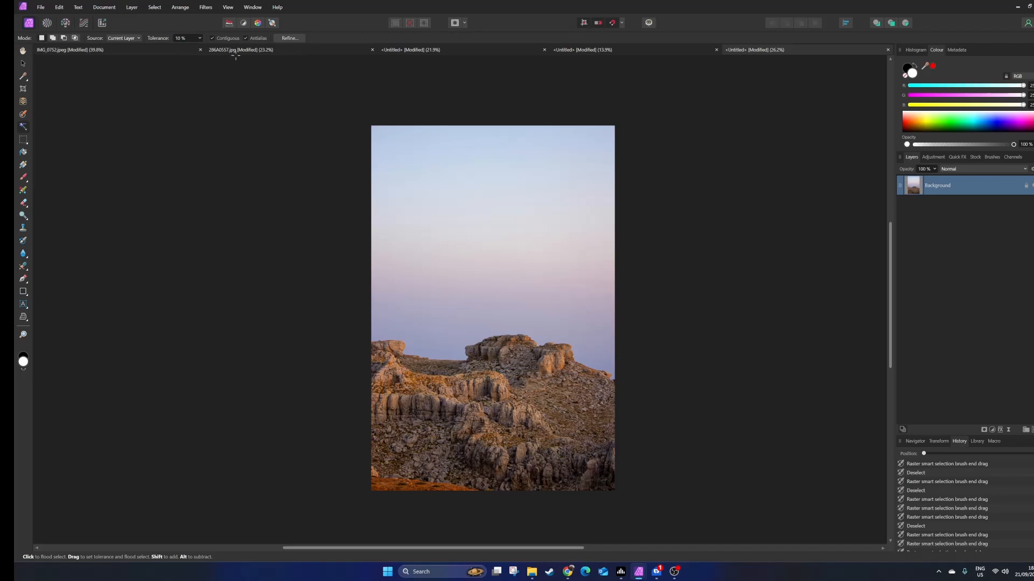
{"action": "left_click", "coordinate": [221, 39]}
{"action": "left_click", "coordinate": [477, 219]}
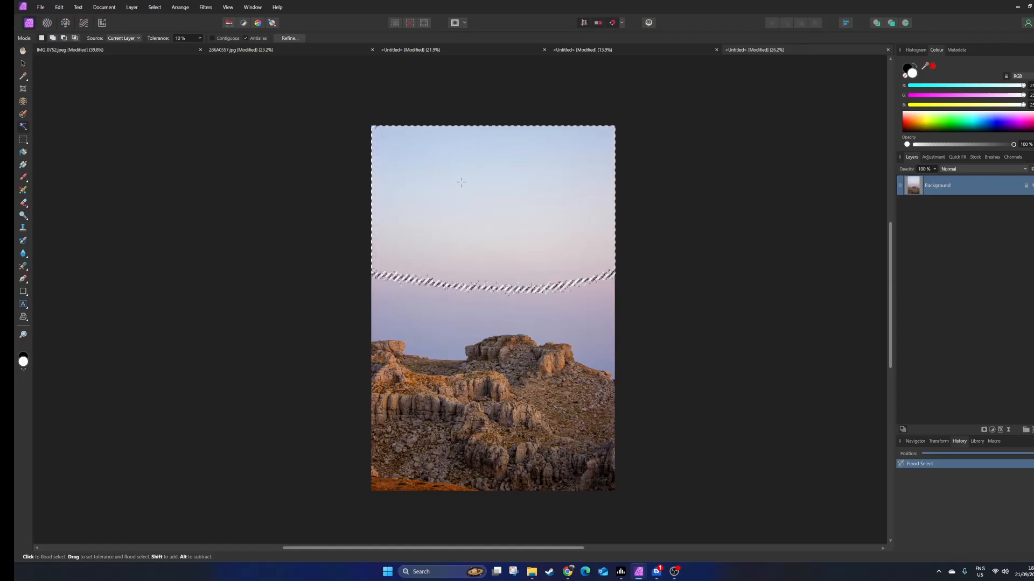
Flood-select the whole sky with Contiguous off, raising the tolerance to 32%
{"action": "left_click_drag", "start_coordinate": [461, 183], "coordinate": [454, 262]}
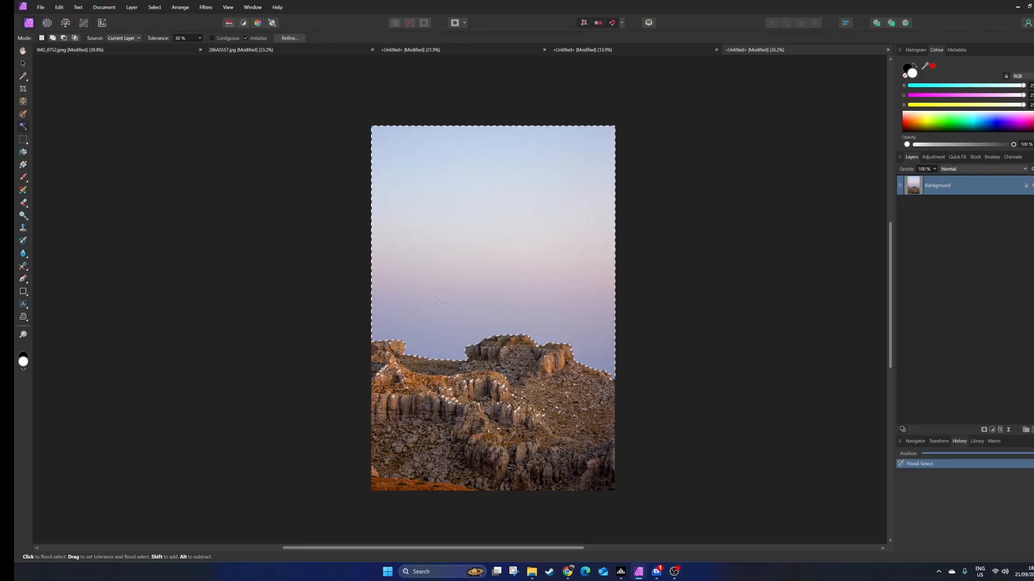
{"action": "left_click", "coordinate": [432, 307]}
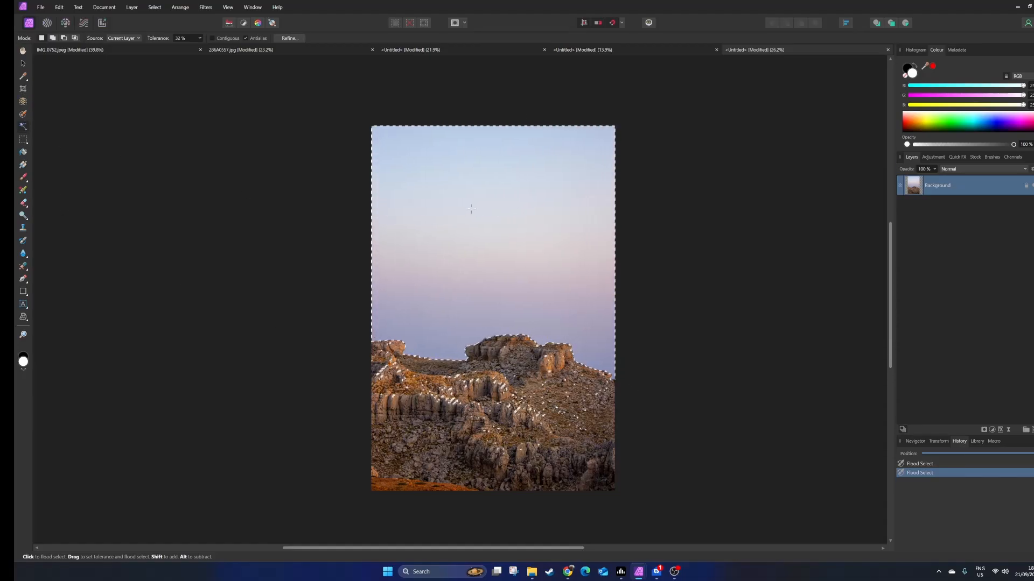
Turn on Contiguous, clear the old selection and flood-select the whole sky with 32% tolerance
{"action": "left_click", "coordinate": [212, 38]}
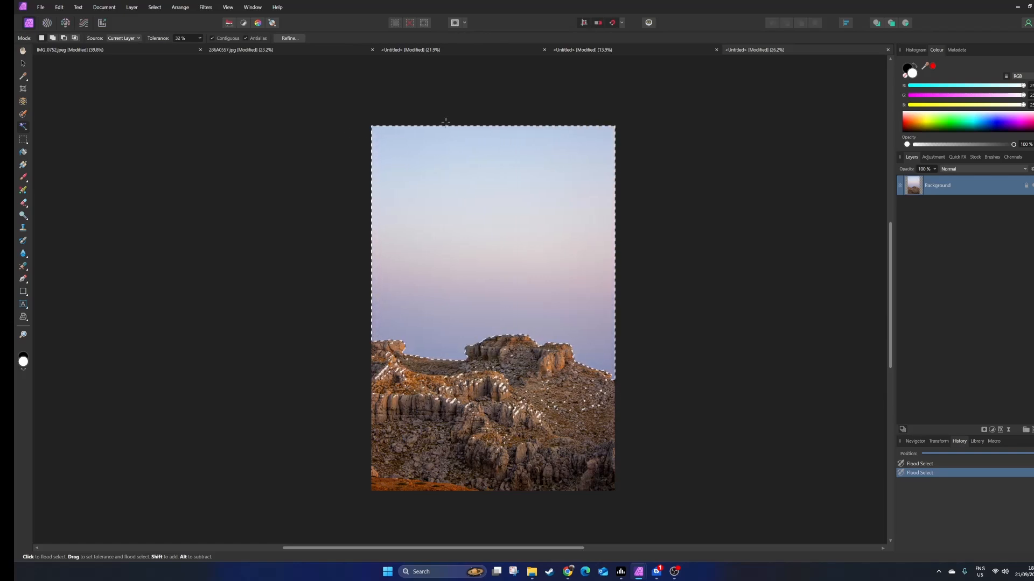
{"action": "left_click", "coordinate": [406, 25]}
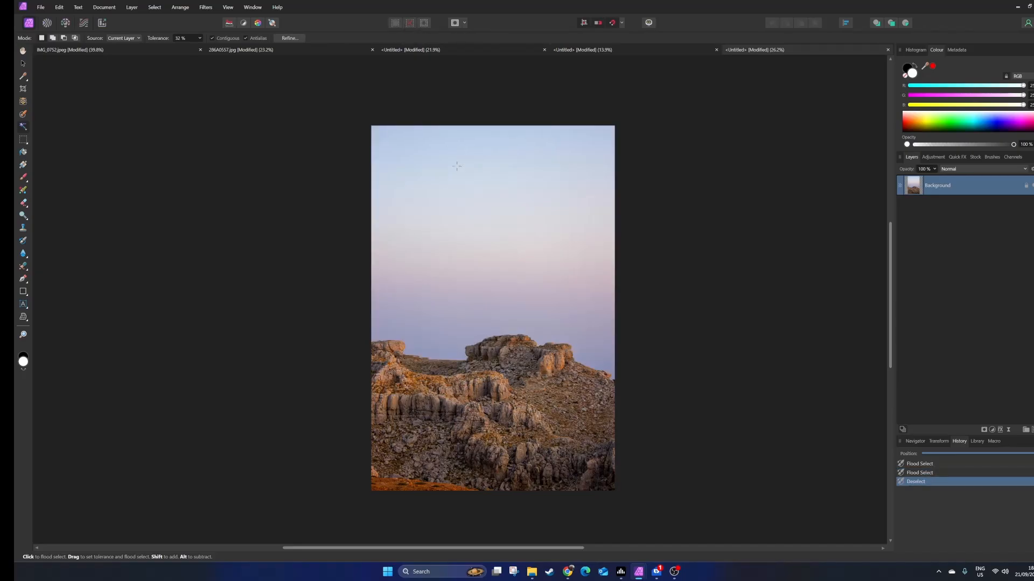
{"action": "left_click_drag", "start_coordinate": [456, 166], "coordinate": [459, 342]}
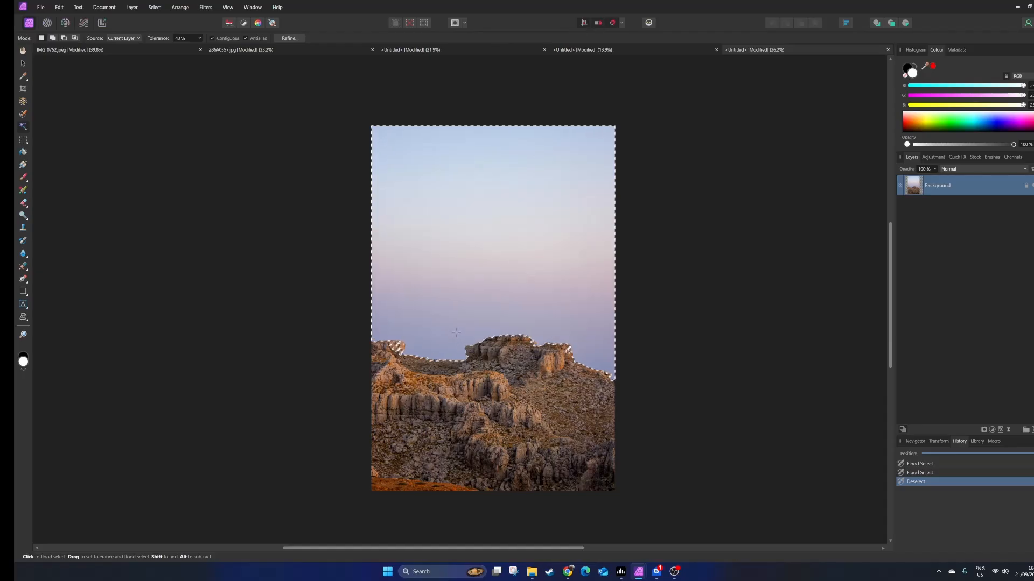
{"action": "left_click_drag", "start_coordinate": [456, 330], "coordinate": [454, 300]}
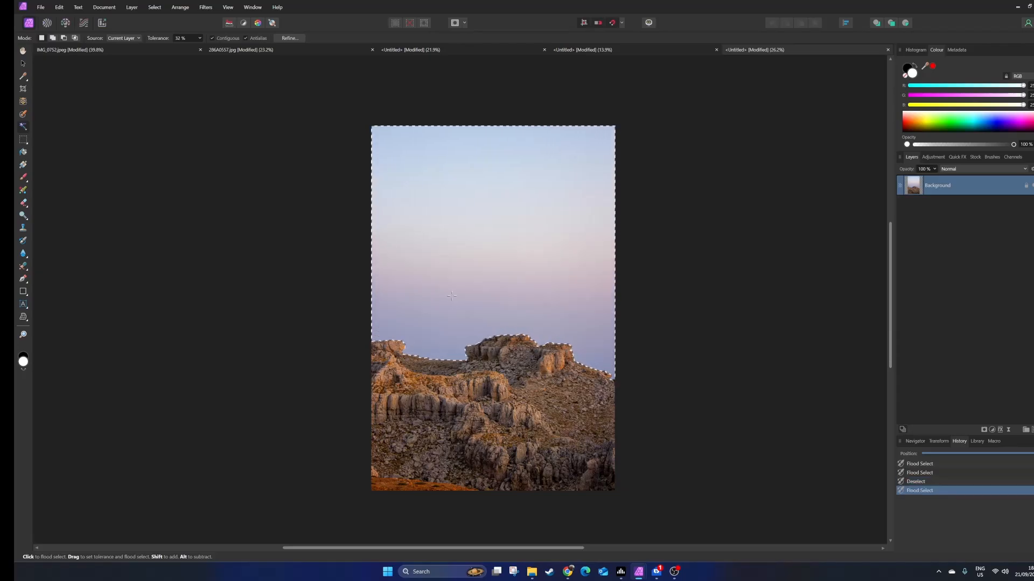
Invert the selection so it covers the rocks and open it for selection refinement
{"action": "left_click", "coordinate": [424, 22]}
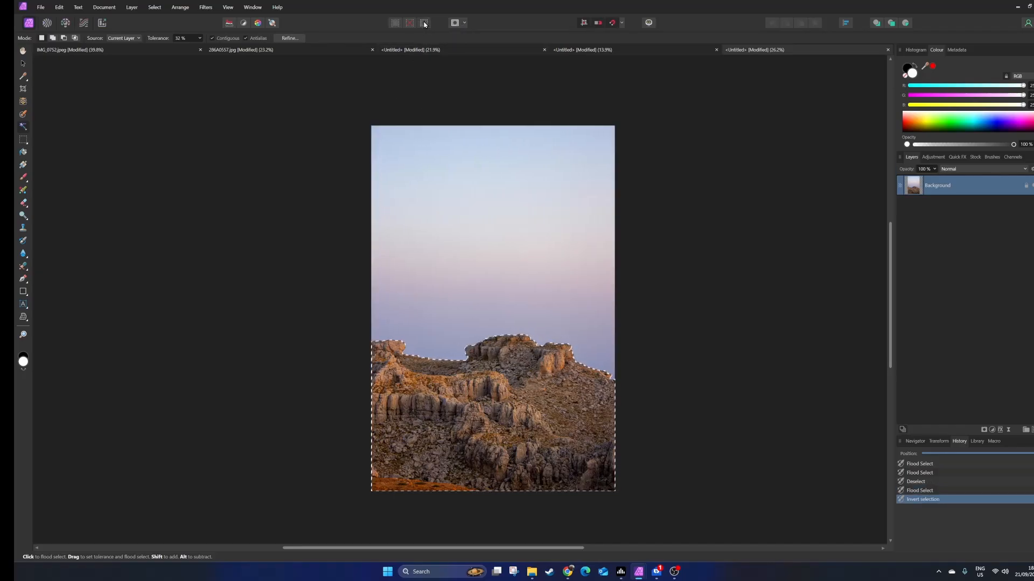
{"action": "scroll", "coordinate": [610, 389], "scroll_direction": "up", "scroll_amount": 2}
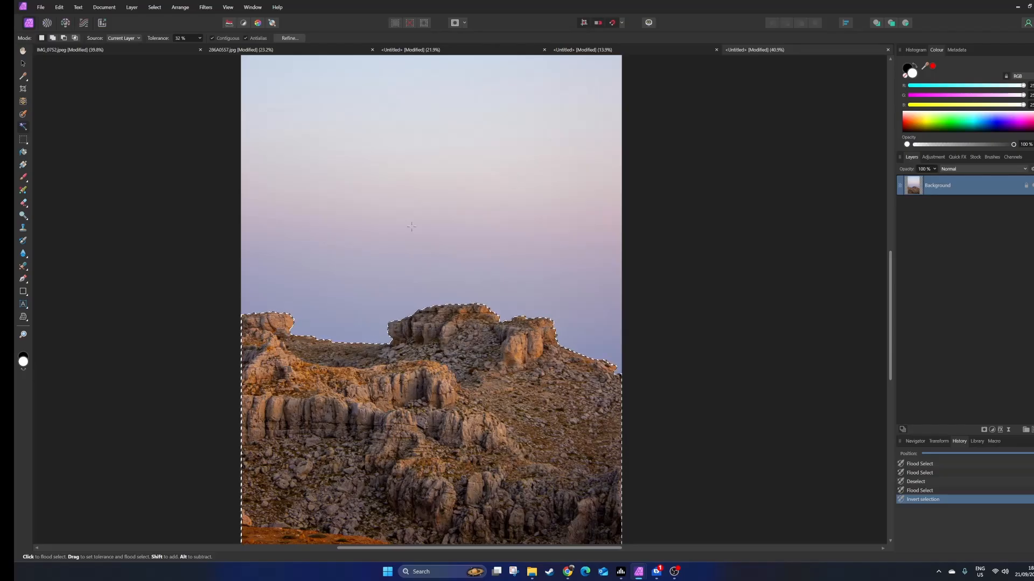
{"action": "scroll", "coordinate": [412, 226], "scroll_direction": "right", "scroll_amount": 1}
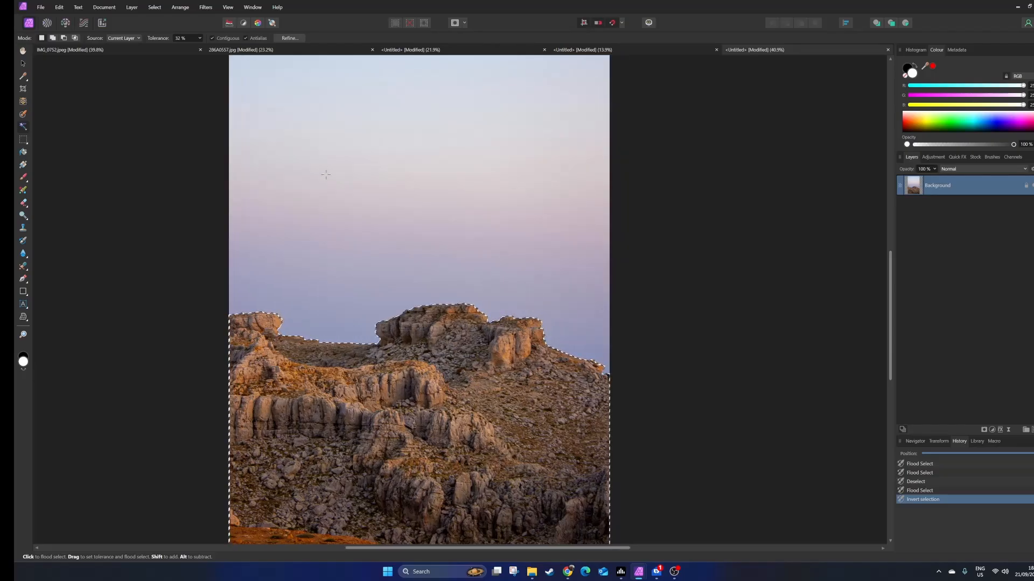
{"action": "left_click", "coordinate": [291, 39]}
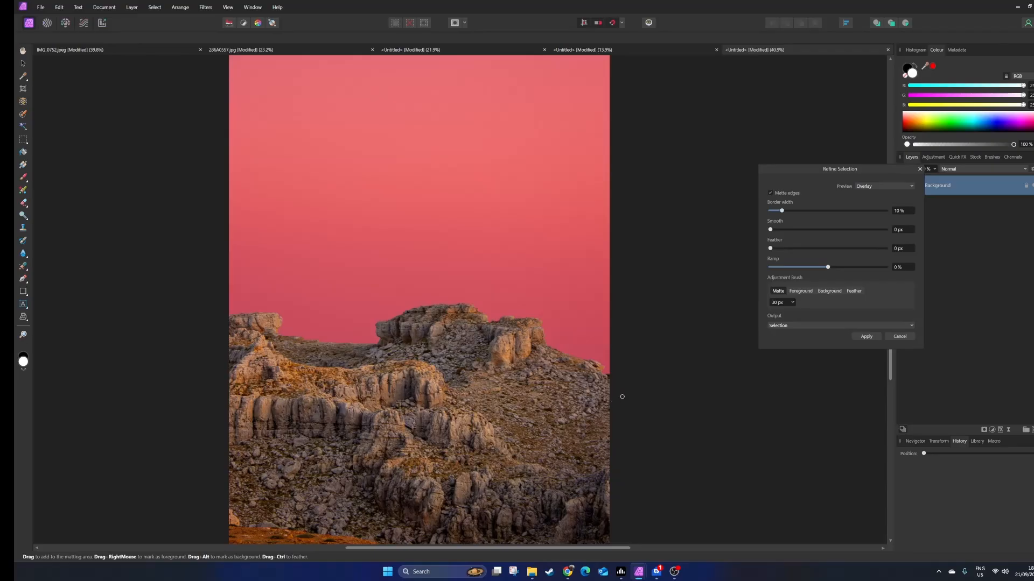
Examine the selection edge along the rock ridge in the red overlay preview, from the left outcrop to the right side
{"action": "scroll", "coordinate": [622, 397], "scroll_direction": "up", "scroll_amount": 3}
{"action": "scroll", "coordinate": [481, 336], "scroll_direction": "down", "scroll_amount": 1}
{"action": "left_click_drag", "start_coordinate": [255, 340], "coordinate": [370, 373]}
{"action": "scroll", "coordinate": [326, 351], "scroll_direction": "down", "scroll_amount": 1}
{"action": "scroll", "coordinate": [238, 342], "scroll_direction": "up", "scroll_amount": 1}
{"action": "scroll", "coordinate": [238, 342], "scroll_direction": "up", "scroll_amount": 6}
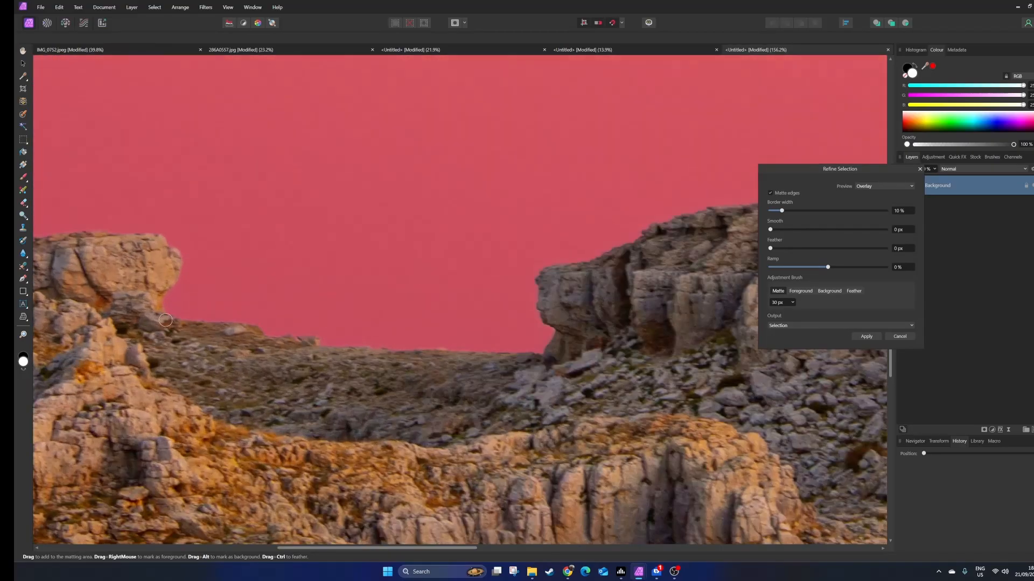
{"action": "scroll", "coordinate": [267, 361], "scroll_direction": "down", "scroll_amount": 5}
{"action": "scroll", "coordinate": [372, 361], "scroll_direction": "down", "scroll_amount": 1}
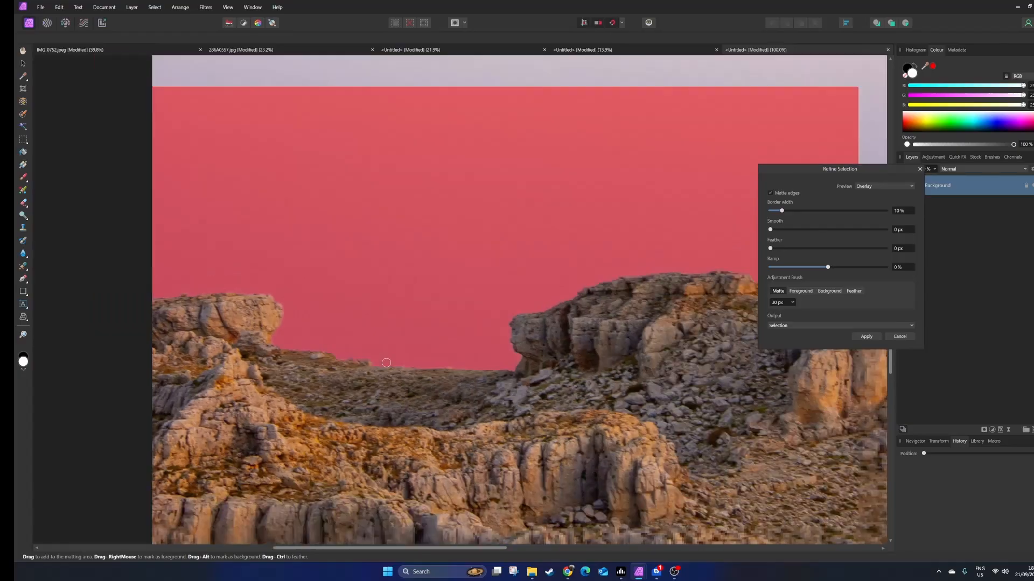
{"action": "left_click_drag", "start_coordinate": [371, 362], "coordinate": [295, 349]}
{"action": "scroll", "coordinate": [295, 349], "scroll_direction": "down", "scroll_amount": 1}
{"action": "scroll", "coordinate": [536, 369], "scroll_direction": "right", "scroll_amount": 3}
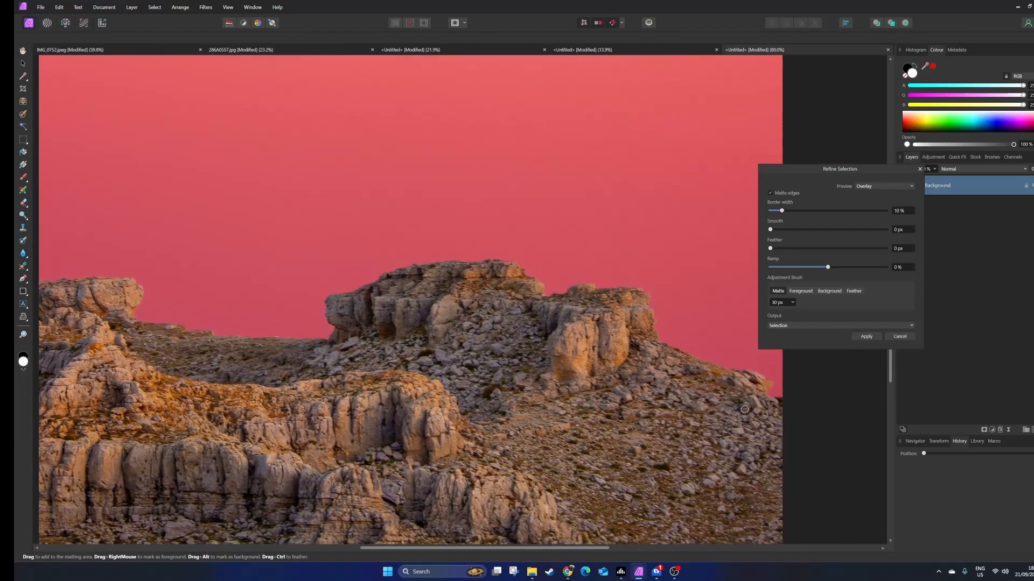
Output the refined rock selection as a new layer with mask and apply the refinement
{"action": "left_click", "coordinate": [810, 327]}
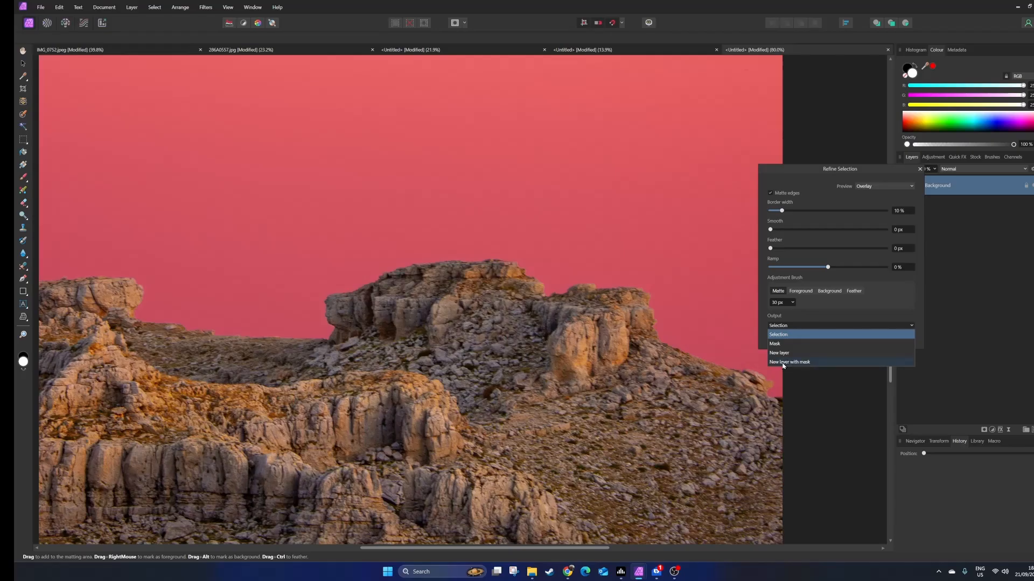
{"action": "left_click", "coordinate": [805, 362]}
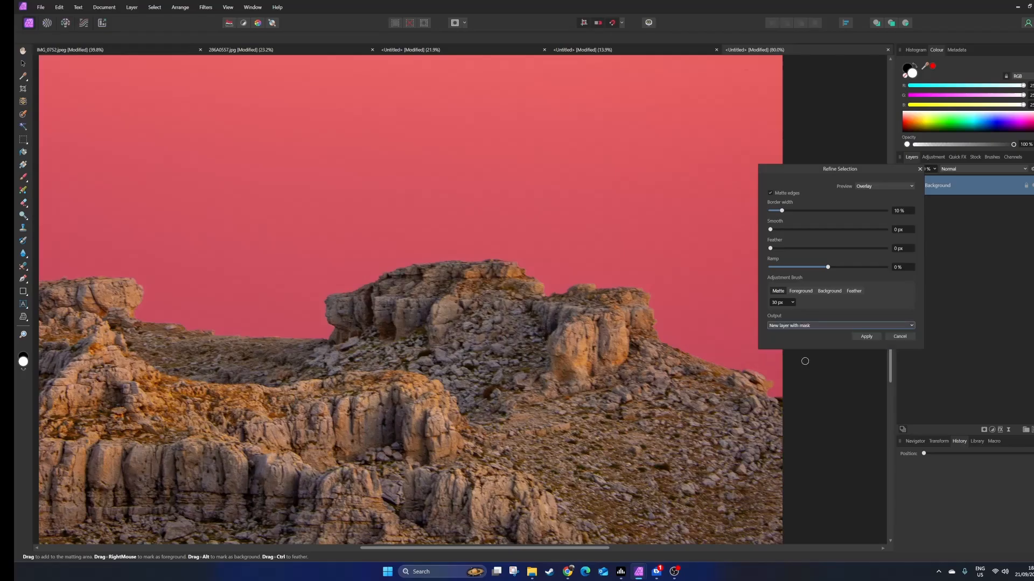
{"action": "left_click", "coordinate": [868, 337]}
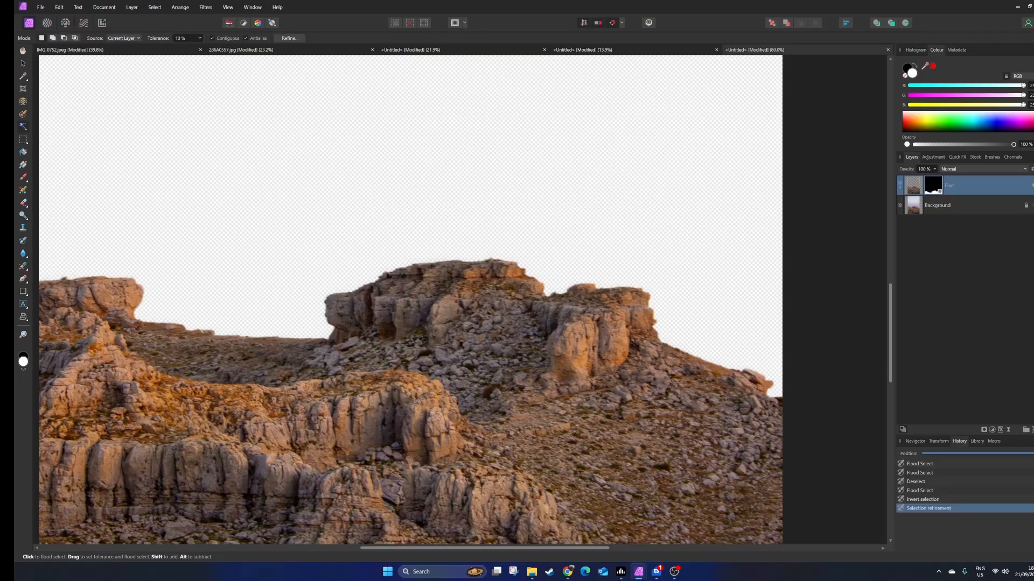
{"action": "scroll", "coordinate": [487, 288], "scroll_direction": "down", "scroll_amount": 6}
{"action": "left_click_drag", "start_coordinate": [488, 265], "coordinate": [491, 291]}
{"action": "scroll", "coordinate": [491, 289], "scroll_direction": "up", "scroll_amount": 2}
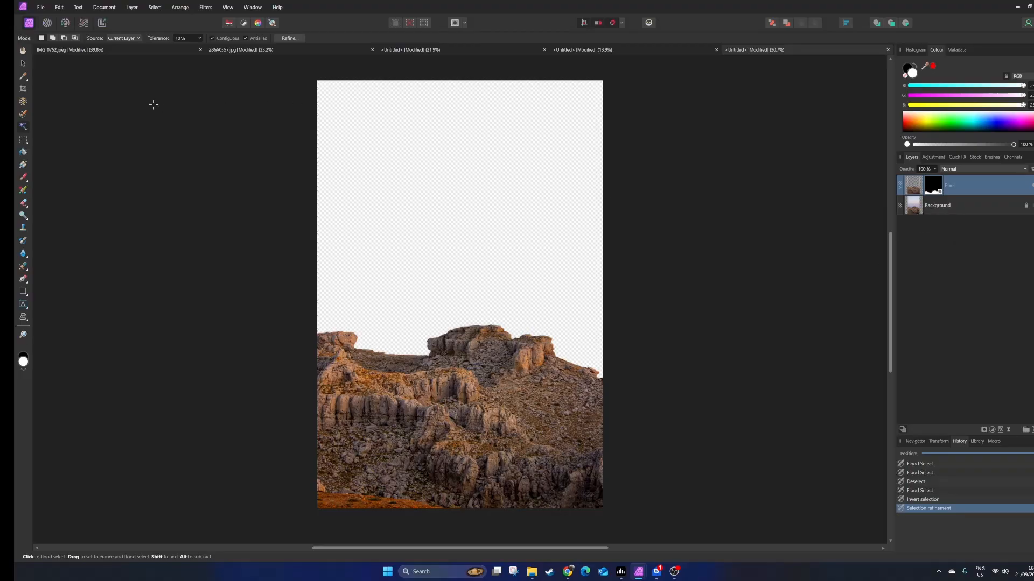
Copy the Background layer of the cloudy seascape document IMG_0752.jpeg
{"action": "left_click", "coordinate": [158, 49]}
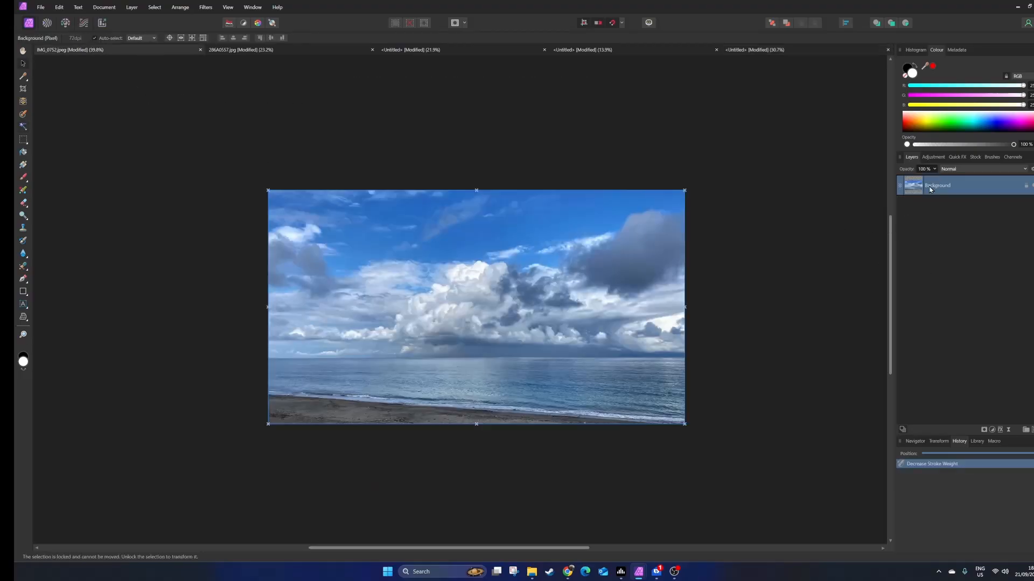
{"action": "right_click", "coordinate": [930, 189]}
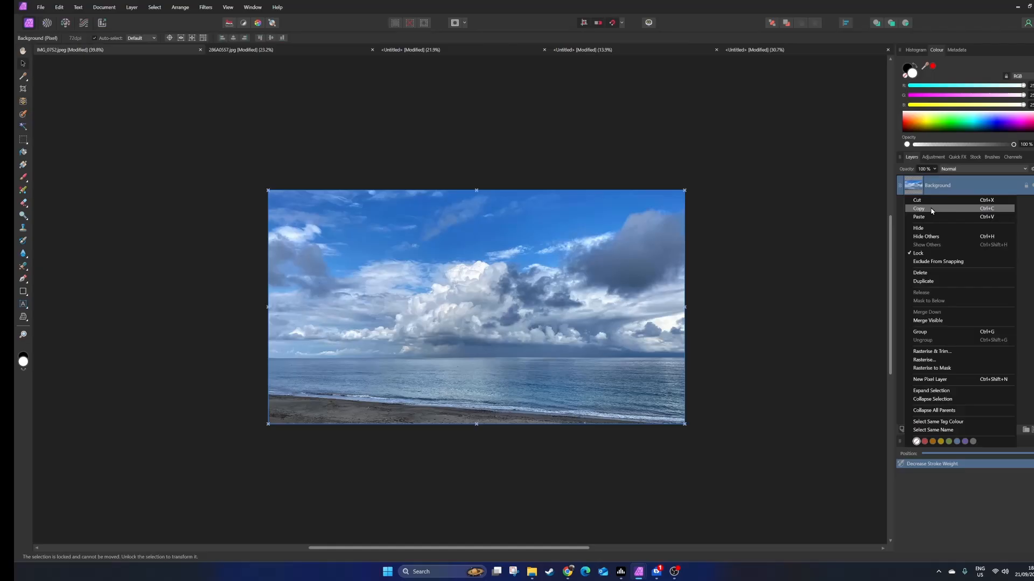
{"action": "left_click", "coordinate": [931, 209]}
Paste the copied cloud image into the rocky landscape document, directly above its original Background layer
{"action": "left_click", "coordinate": [765, 50]}
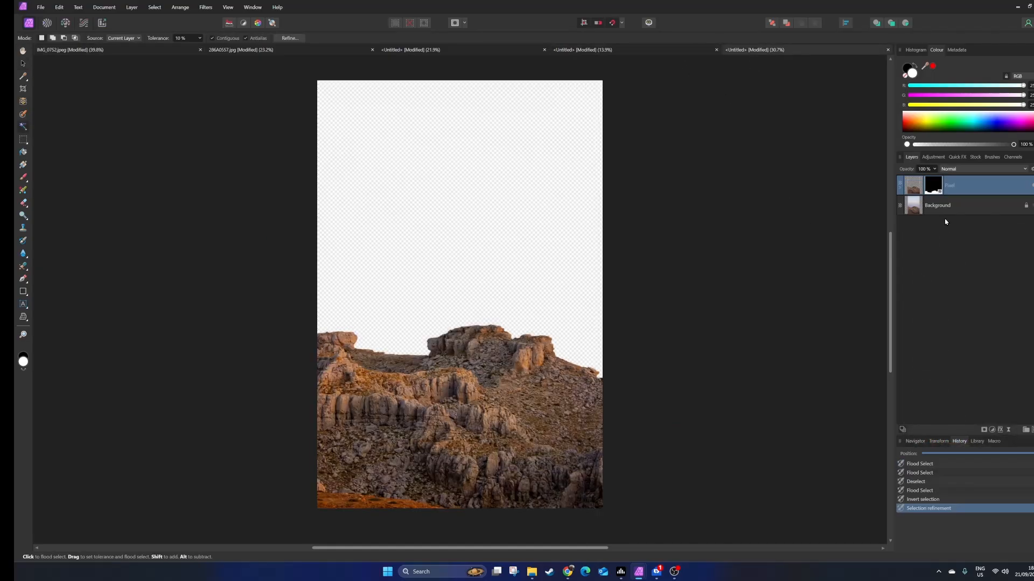
{"action": "right_click", "coordinate": [935, 207]}
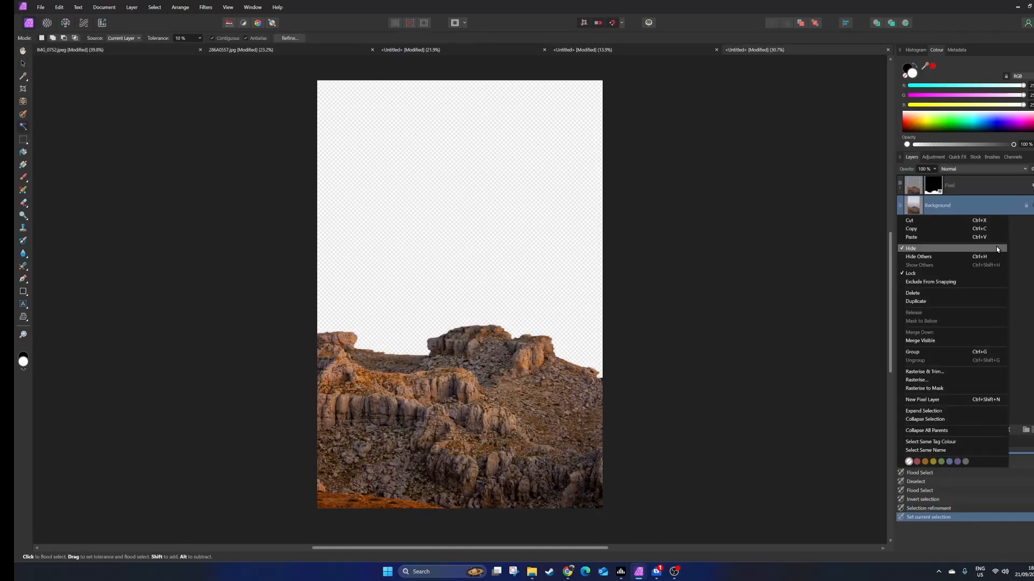
{"action": "left_click", "coordinate": [911, 238]}
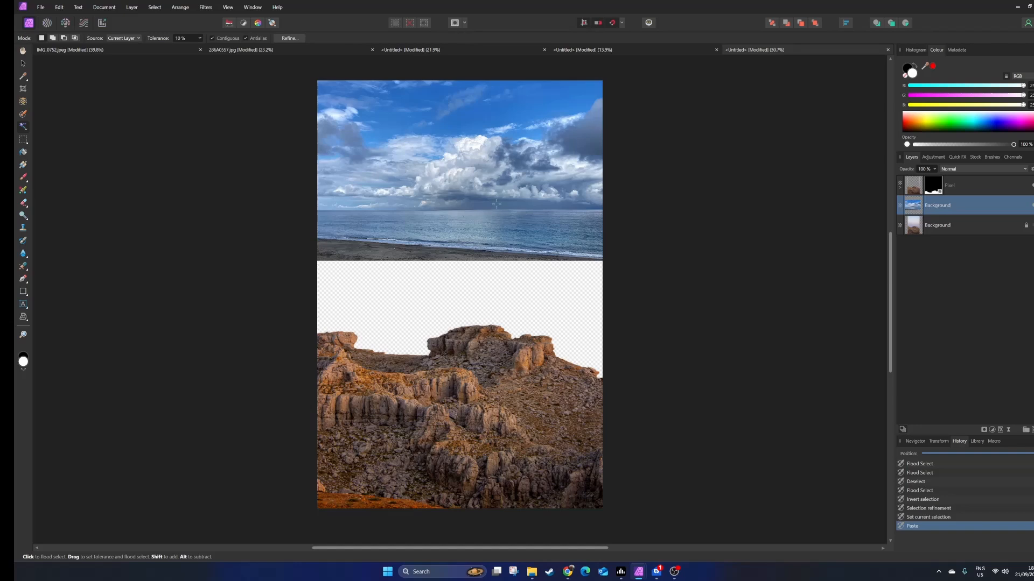
{"action": "mouse_move", "coordinate": [497, 204]}
{"action": "left_mouse_down"}
{"action": "mouse_move", "coordinate": [494, 216]}
{"action": "mouse_move", "coordinate": [500, 208]}
{"action": "left_mouse_up"}
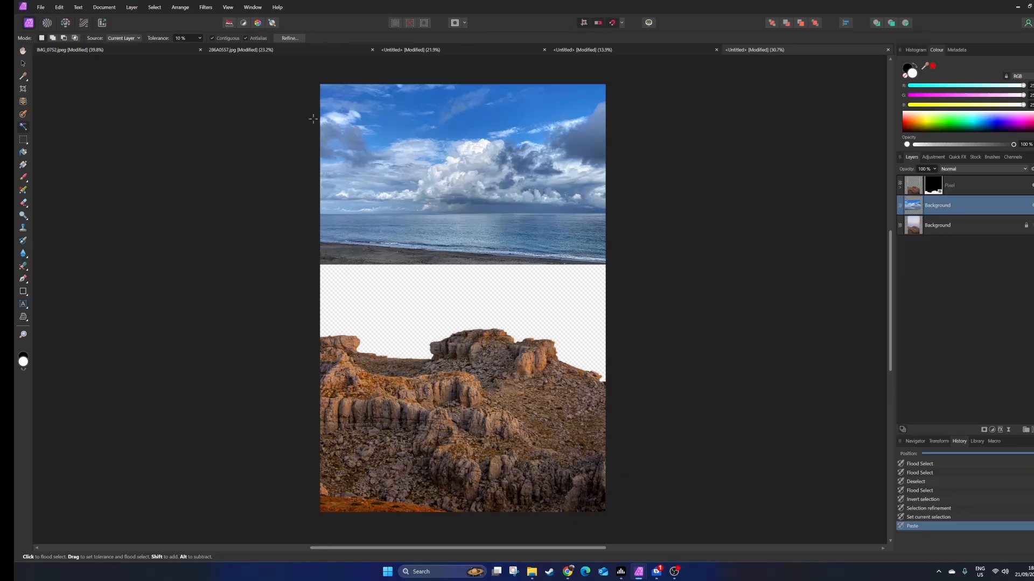
Switch to the document with the sunset meadow and tree and select its Background layer
{"action": "left_click", "coordinate": [254, 51]}
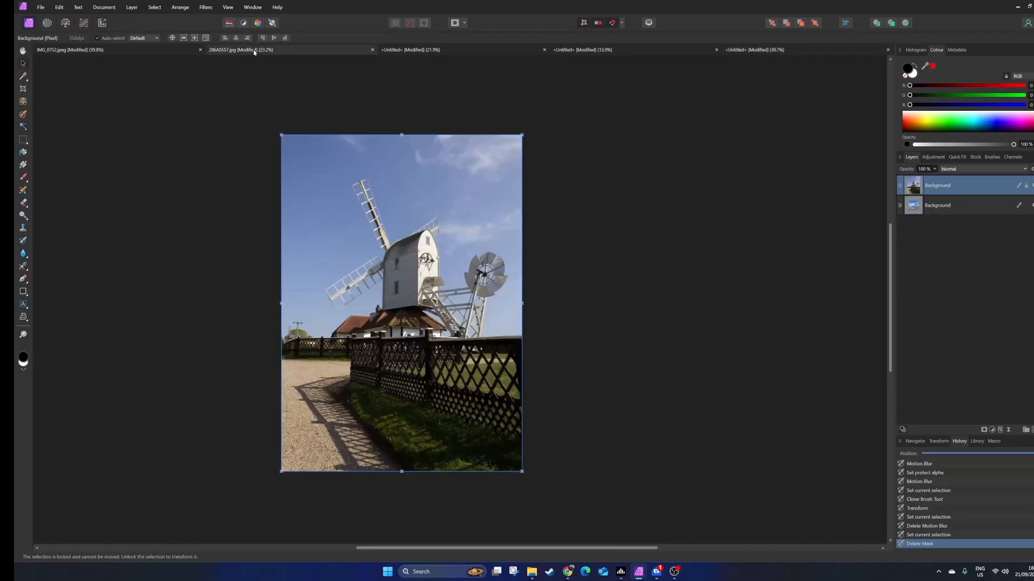
{"action": "left_click", "coordinate": [408, 52]}
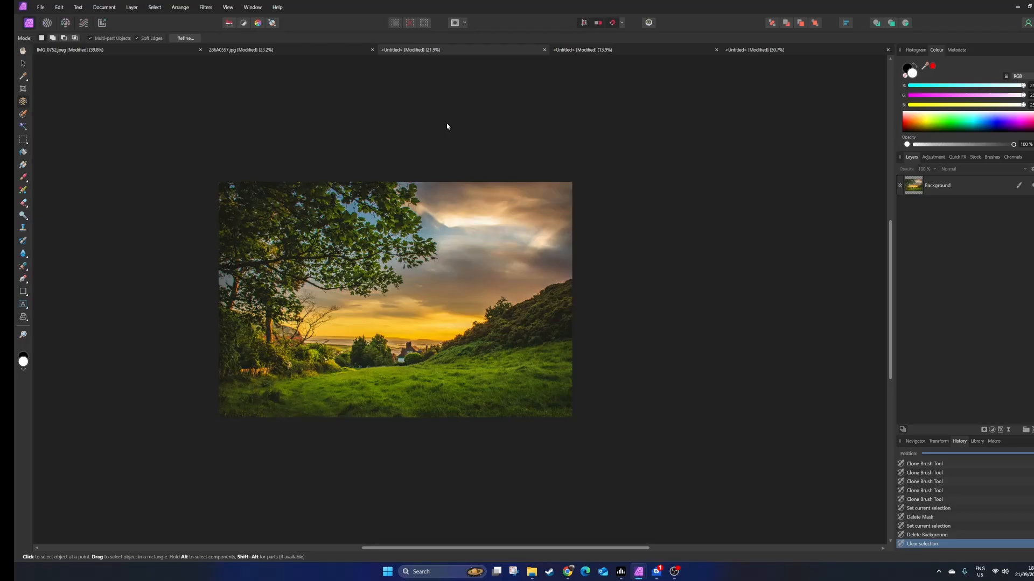
{"action": "left_click_drag", "start_coordinate": [464, 237], "coordinate": [521, 240]}
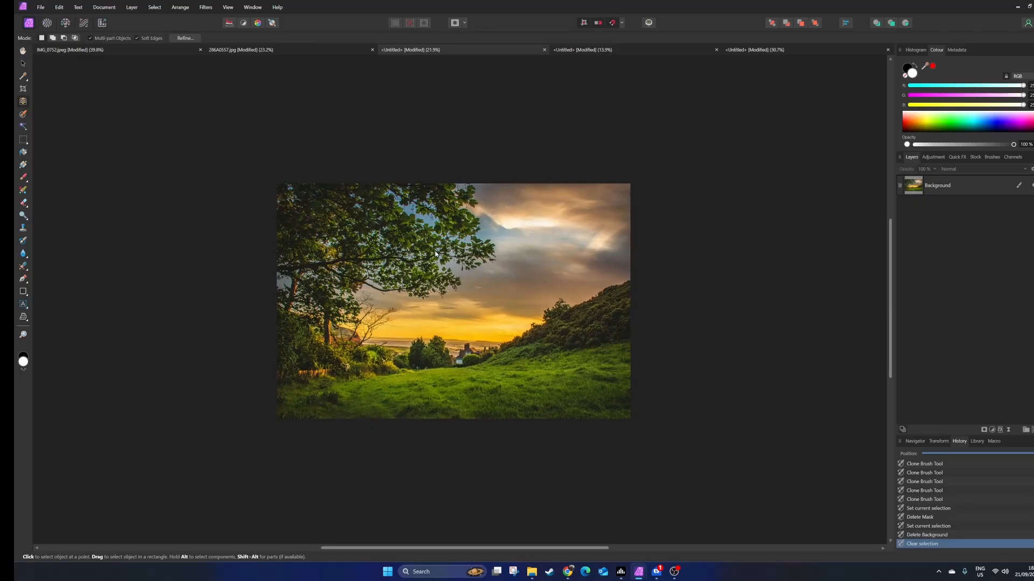
{"action": "left_click_drag", "start_coordinate": [315, 226], "coordinate": [282, 232]}
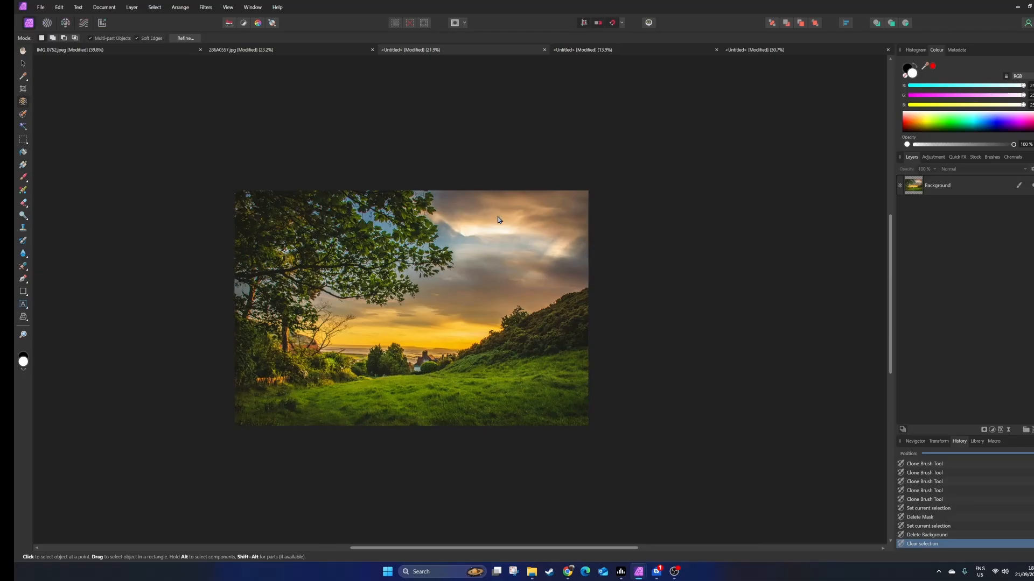
{"action": "left_click", "coordinate": [916, 186]}
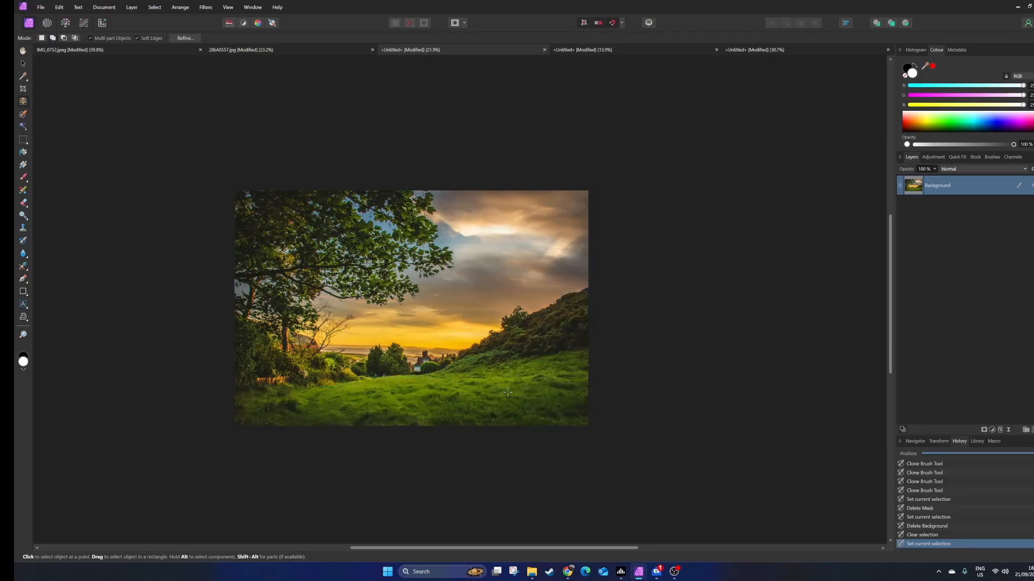
Build up an object selection of the grass field, the hillside and the bushes beneath the tree
{"action": "left_click", "coordinate": [515, 393]}
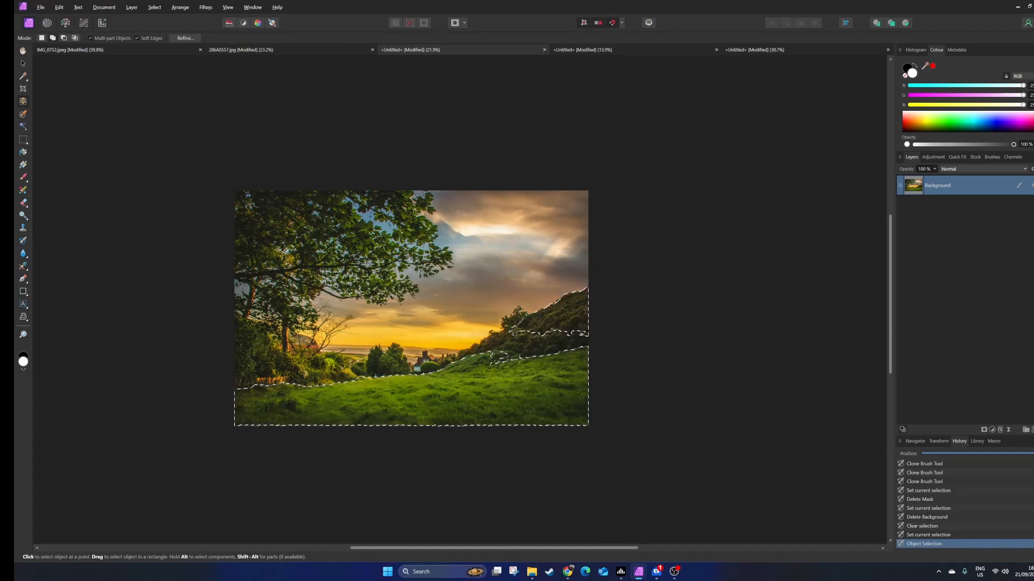
{"action": "left_click", "coordinate": [521, 380]}
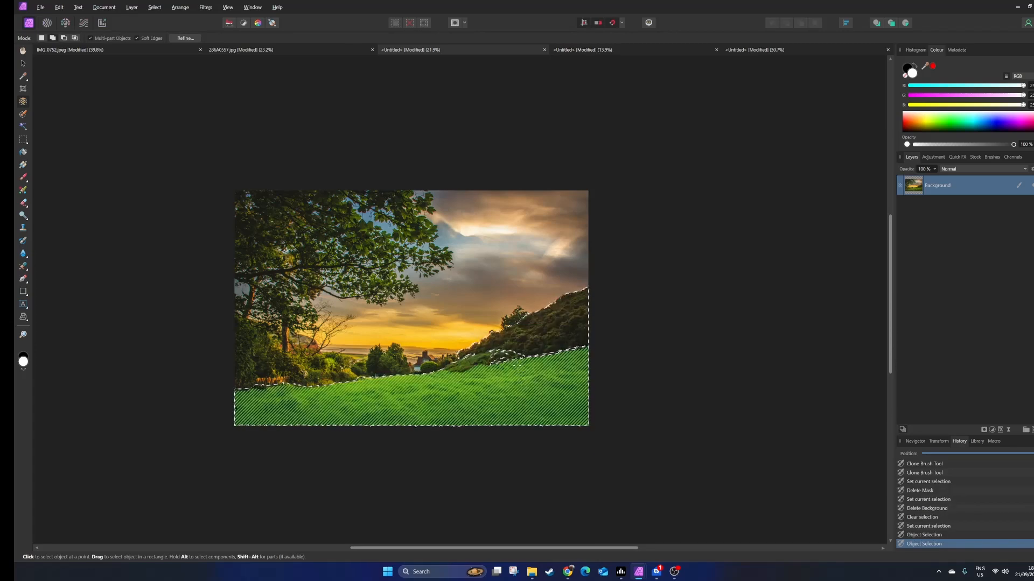
{"action": "scroll", "coordinate": [520, 378], "scroll_direction": "up", "scroll_amount": 1}
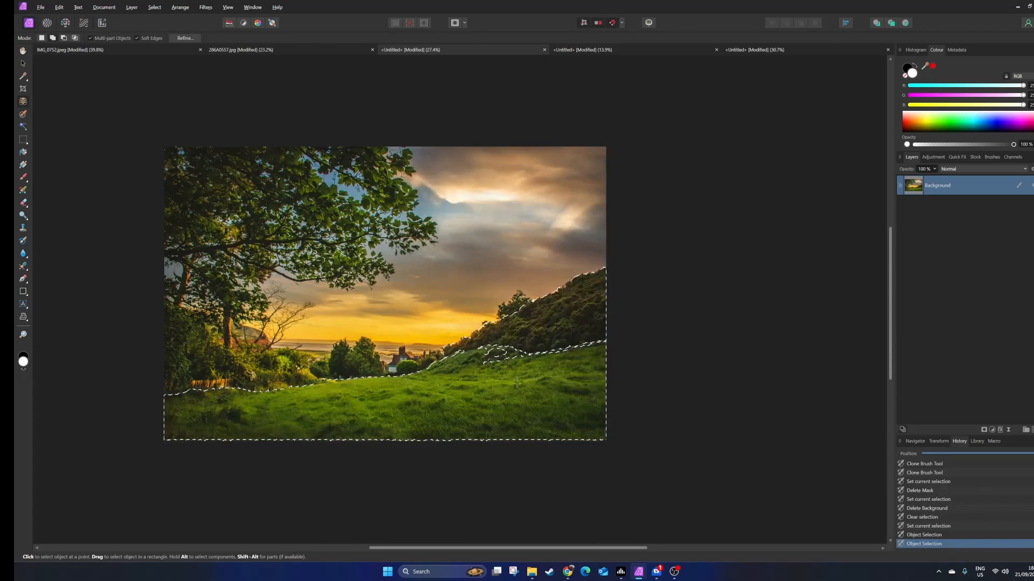
{"action": "left_click", "coordinate": [517, 386]}
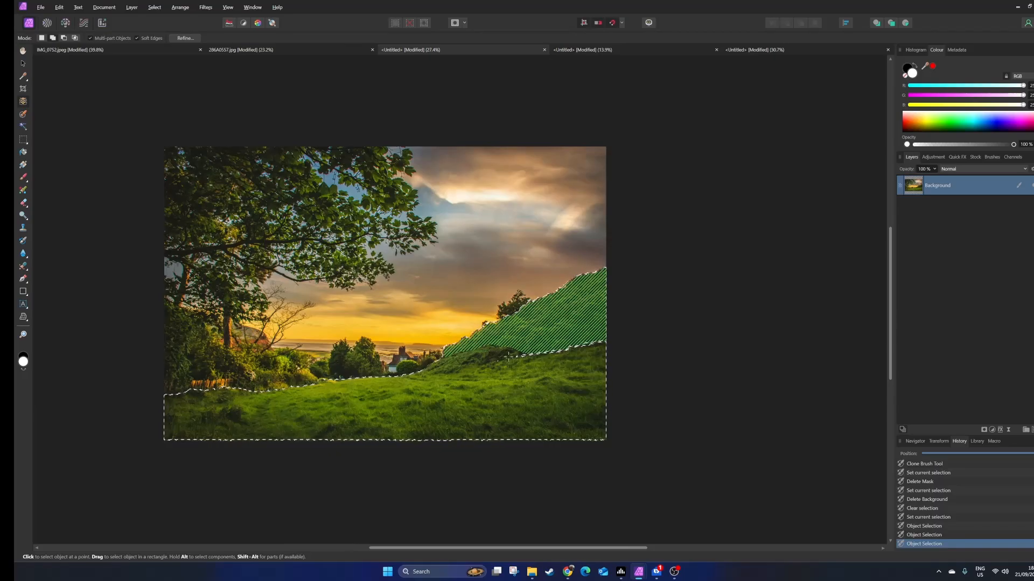
{"action": "left_click", "coordinate": [268, 355]}
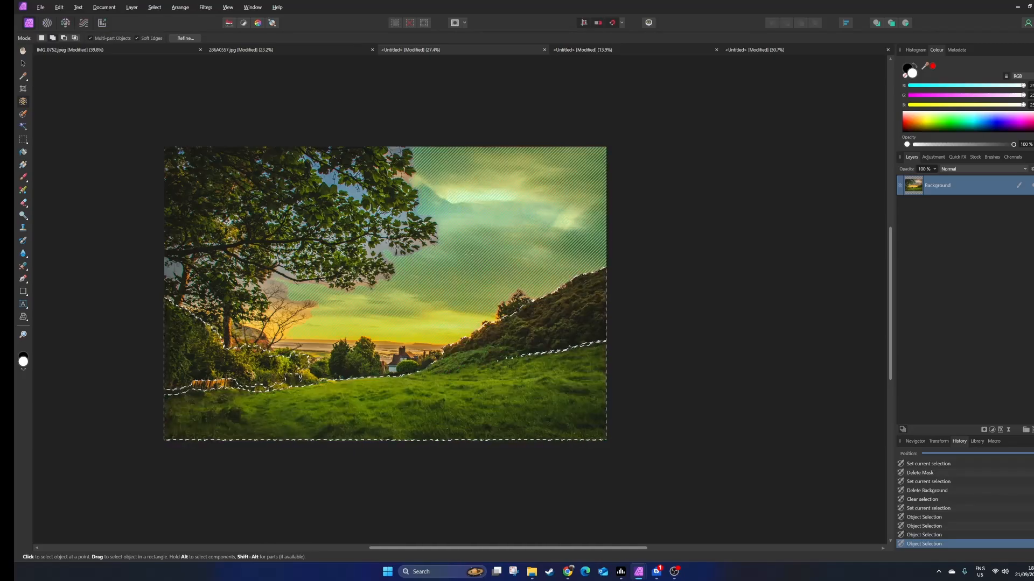
Clear the current selection and select the sunset sky with the Object Selection tool
{"action": "left_click", "coordinate": [408, 24]}
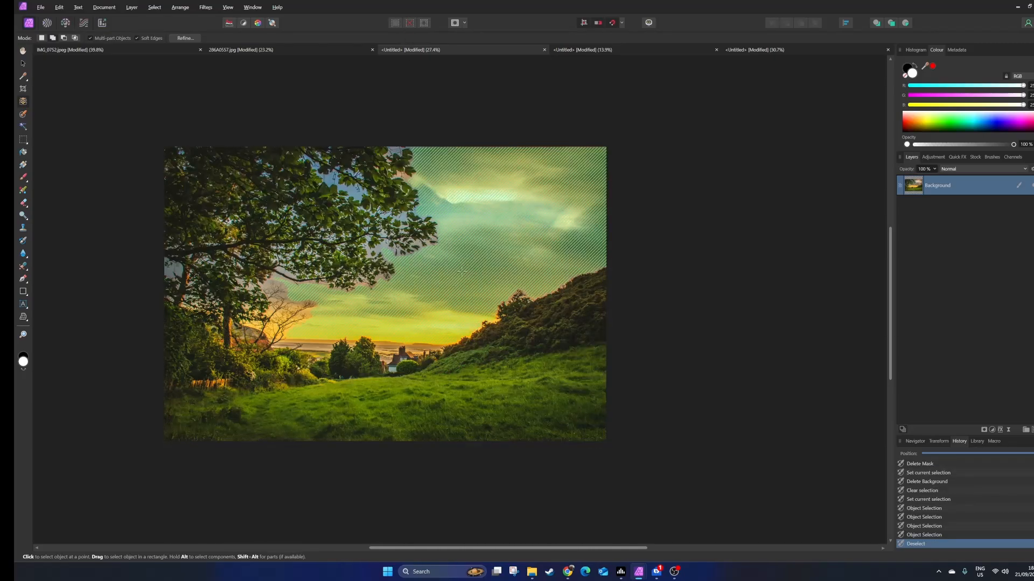
{"action": "left_click", "coordinate": [461, 273]}
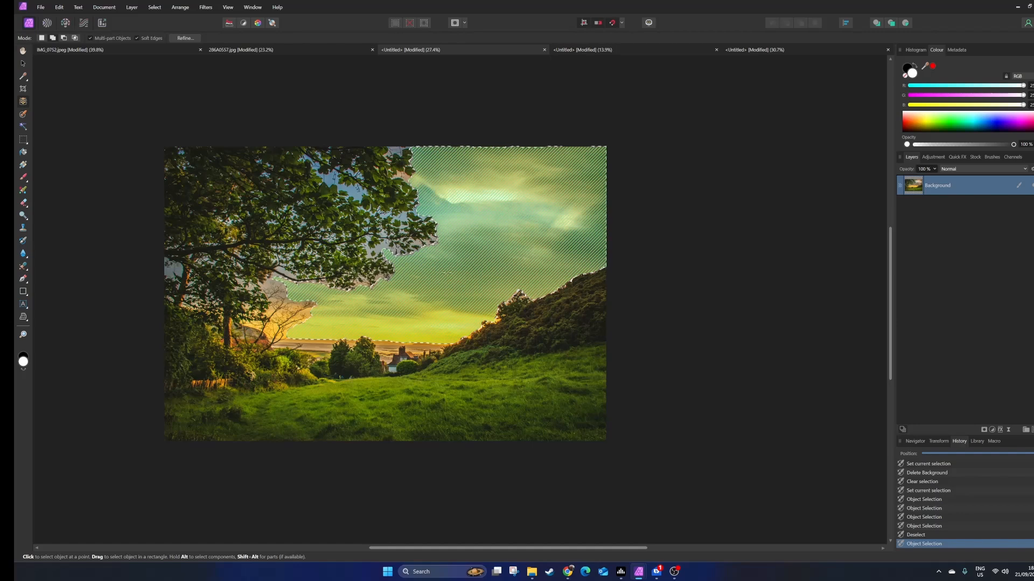
Clear the current selection and select the sunset sky with the Selection Brush widened to 789 px
{"action": "key", "text": "ctrl+d"}
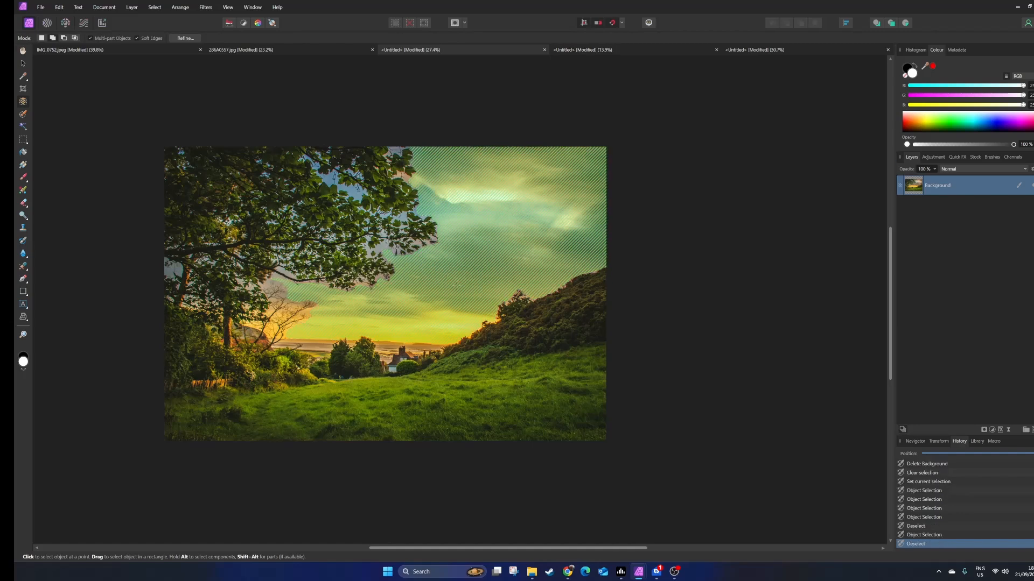
{"action": "left_click", "coordinate": [409, 23]}
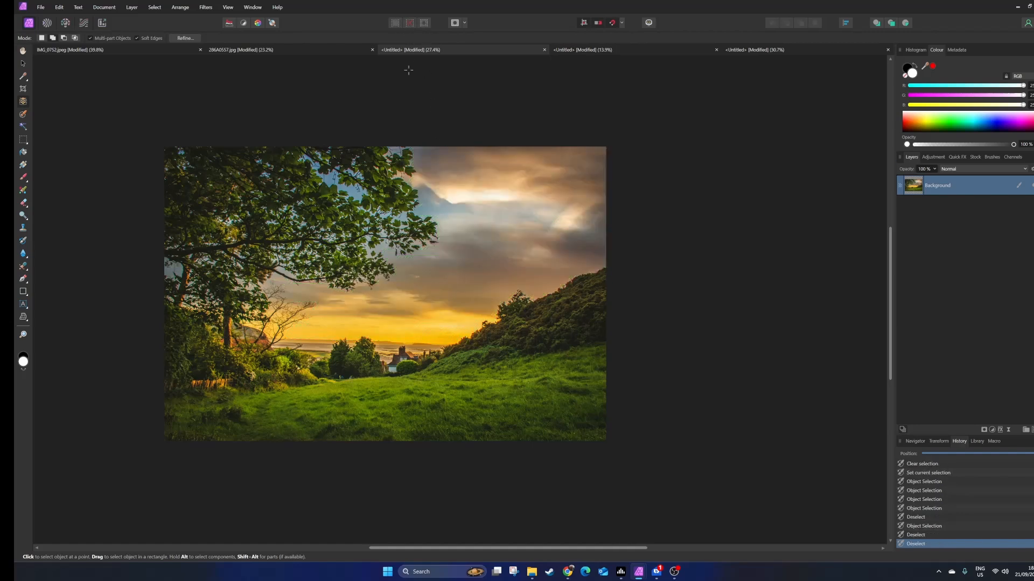
{"action": "left_click", "coordinate": [24, 115]}
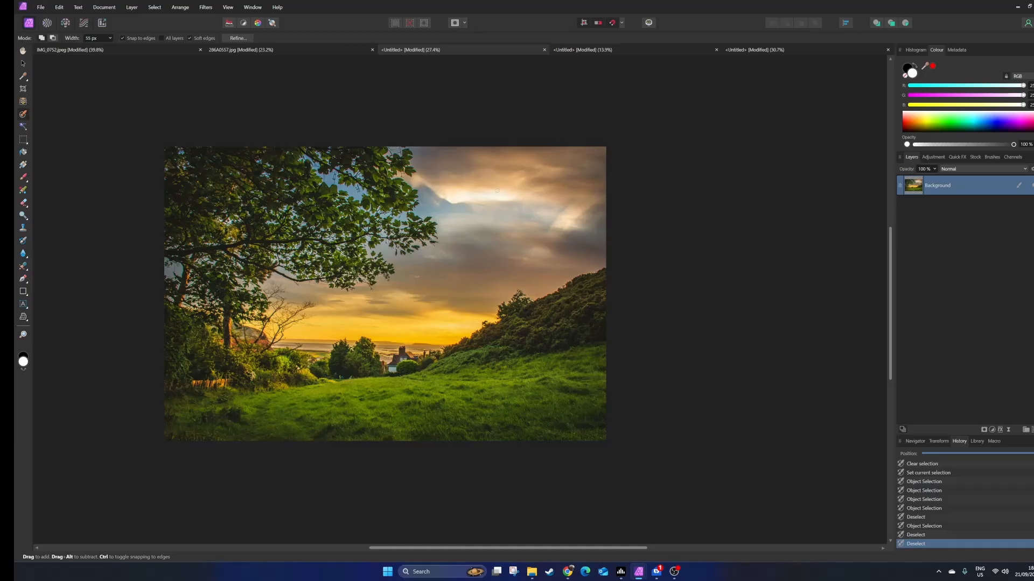
{"action": "key", "text": "bracketright"}
{"action": "key", "text": "bracketright"}
{"action": "key", "text": "bracketright"}
{"action": "key", "text": "bracketright"}
{"action": "key", "text": "bracketright"}
{"action": "key", "text": "bracketright"}
{"action": "key", "text": "bracketright"}
{"action": "key", "text": "bracketright"}
{"action": "key", "text": "bracketright"}
{"action": "key", "text": "bracketright"}
{"action": "key", "text": "bracketright"}
{"action": "key", "text": "bracketright"}
{"action": "key", "text": "bracketright"}
{"action": "key", "text": "bracketright"}
{"action": "key", "text": "bracketright"}
{"action": "key", "text": "bracketright"}
{"action": "key", "text": "bracketright"}
{"action": "key", "text": "bracketright"}
{"action": "key", "text": "bracketright"}
{"action": "key", "text": "bracketright"}
{"action": "mouse_move", "coordinate": [555, 181]}
{"action": "left_mouse_down"}
{"action": "mouse_move", "coordinate": [524, 187]}
{"action": "mouse_move", "coordinate": [479, 240]}
{"action": "mouse_move", "coordinate": [474, 267]}
{"action": "mouse_move", "coordinate": [466, 258]}
{"action": "left_mouse_up"}
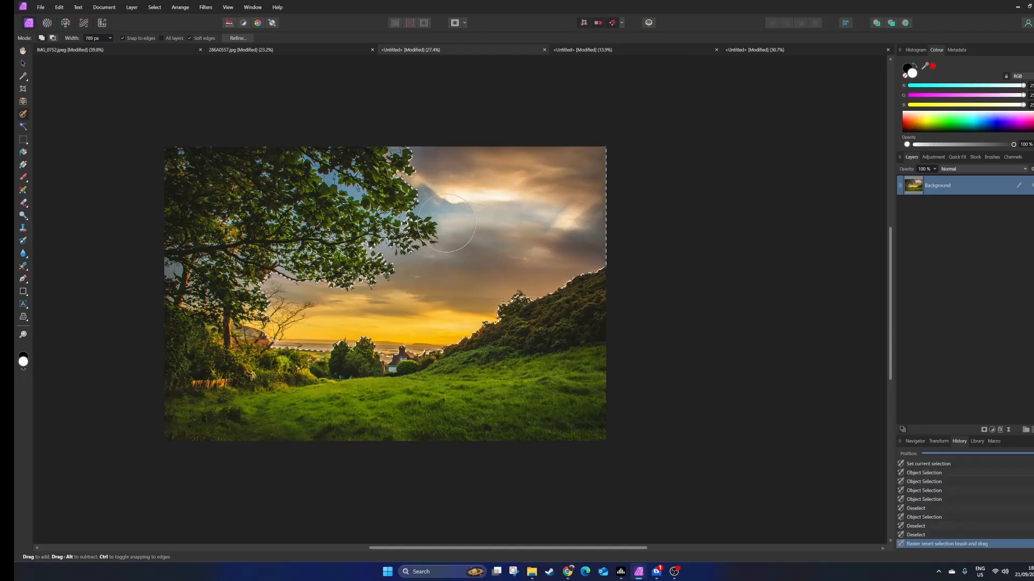
{"action": "scroll", "coordinate": [463, 251], "scroll_direction": "up", "scroll_amount": 4}
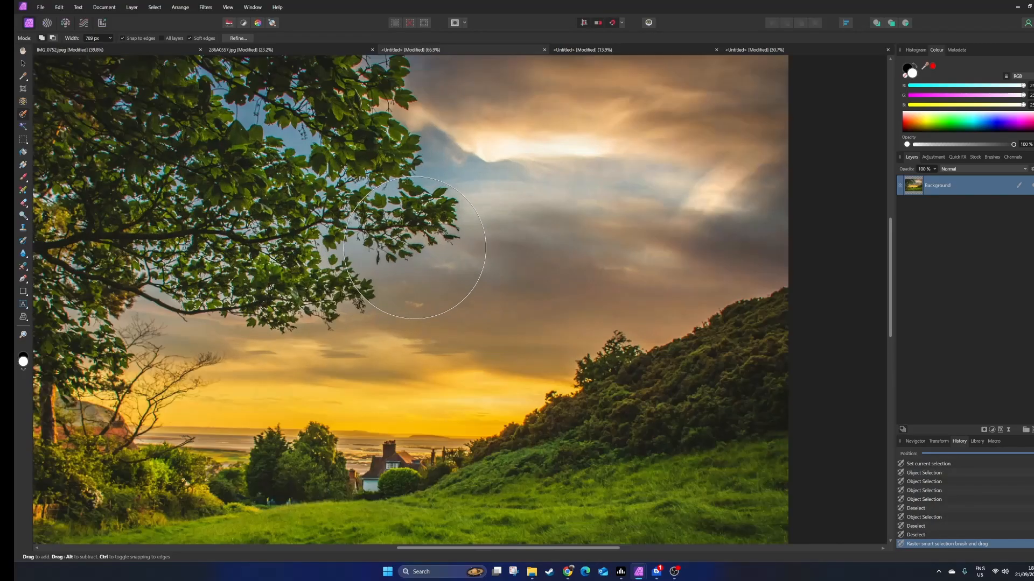
{"action": "scroll", "coordinate": [414, 248], "scroll_direction": "up", "scroll_amount": 2}
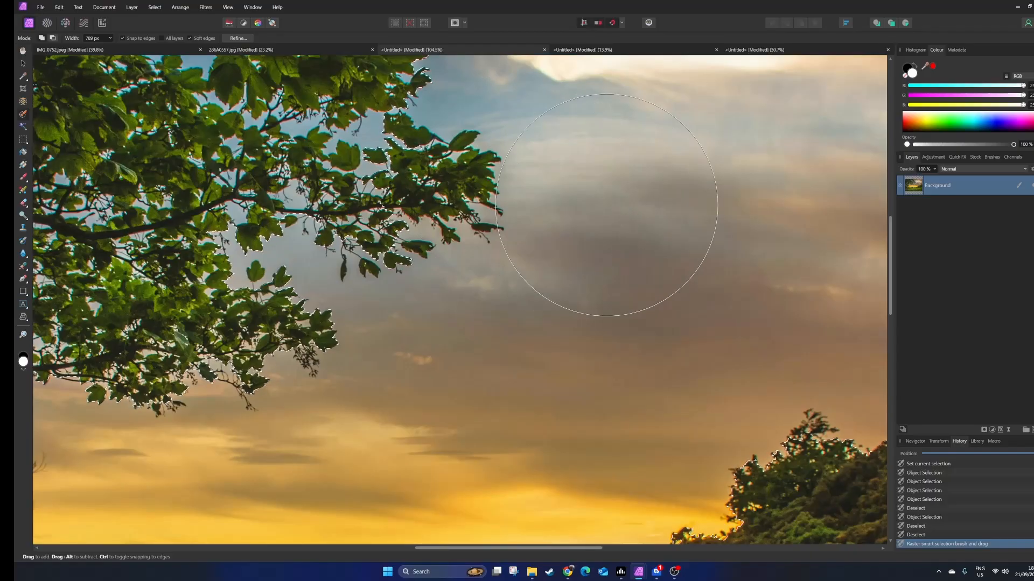
{"action": "scroll", "coordinate": [606, 204], "scroll_direction": "down", "scroll_amount": 6}
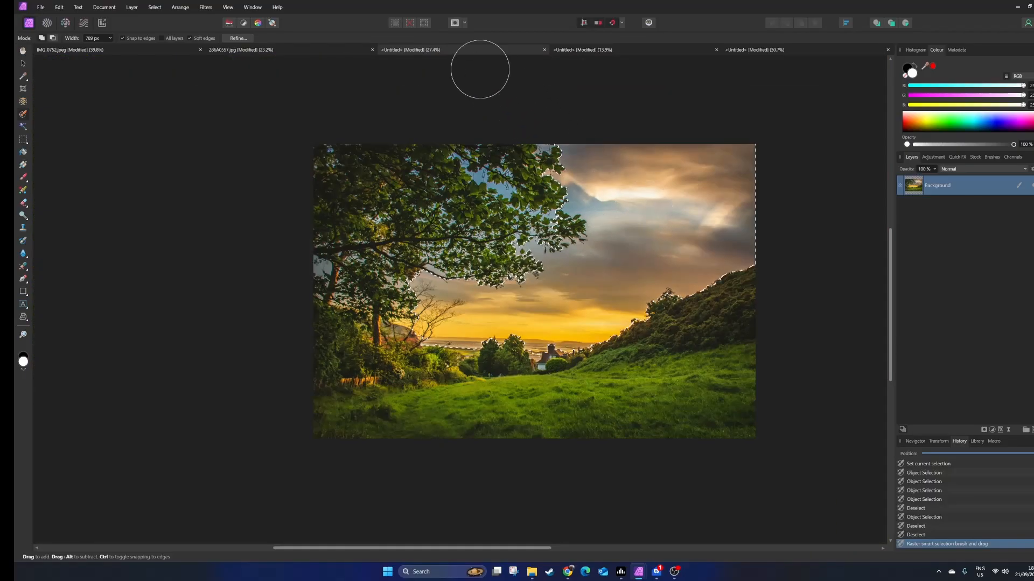
Start the sky selection over with the Selection Brush and add the gaps between the tree's leaves at a 16 px width
{"action": "key", "text": "ctrl+d"}
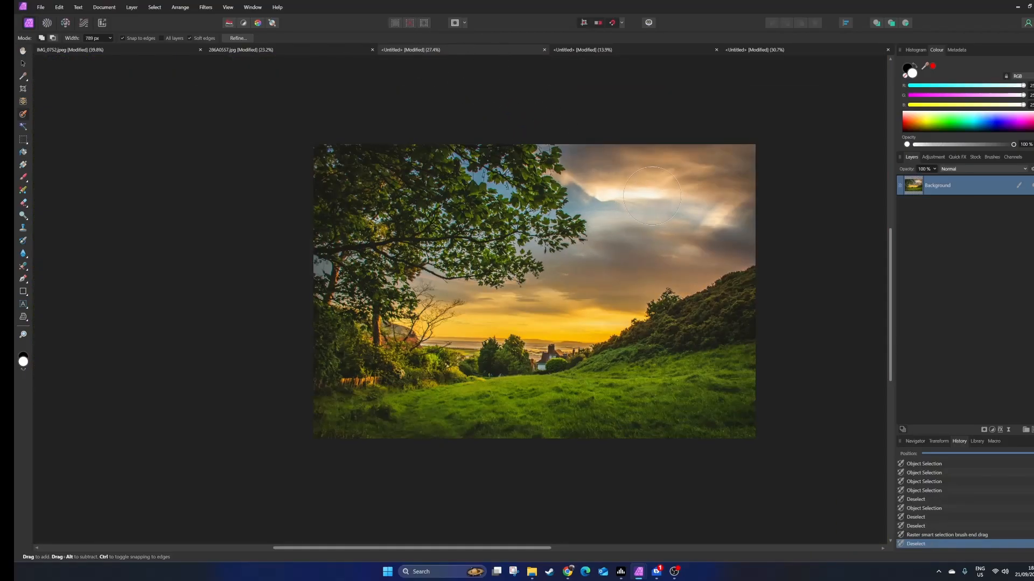
{"action": "mouse_move", "coordinate": [652, 195]}
{"action": "left_mouse_down"}
{"action": "mouse_move", "coordinate": [651, 229]}
{"action": "mouse_move", "coordinate": [621, 258]}
{"action": "left_mouse_up"}
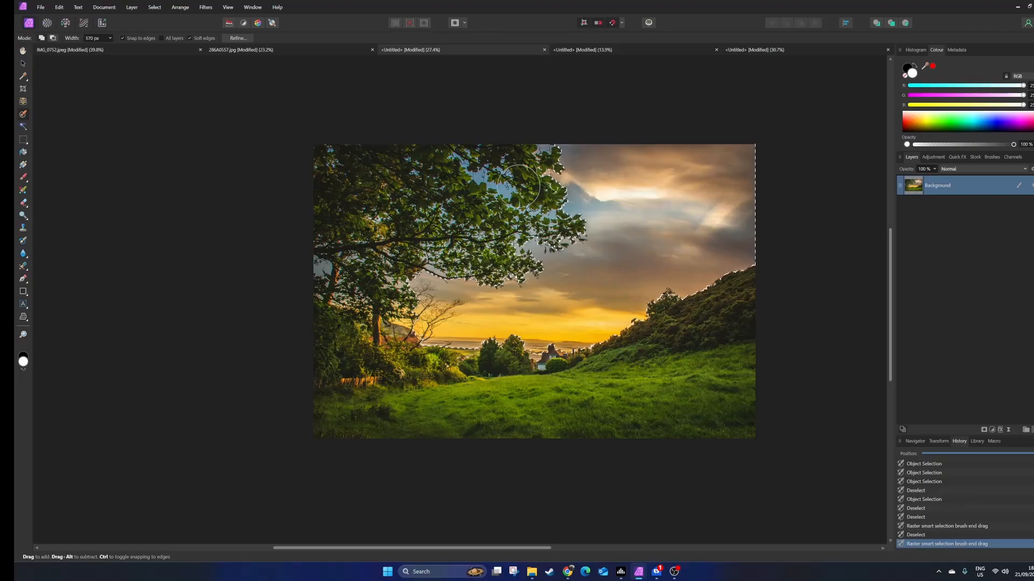
{"action": "key", "text": "bracketleft"}
{"action": "key", "text": "bracketleft"}
{"action": "key", "text": "bracketleft"}
{"action": "scroll", "coordinate": [503, 189], "scroll_direction": "up", "scroll_amount": 4}
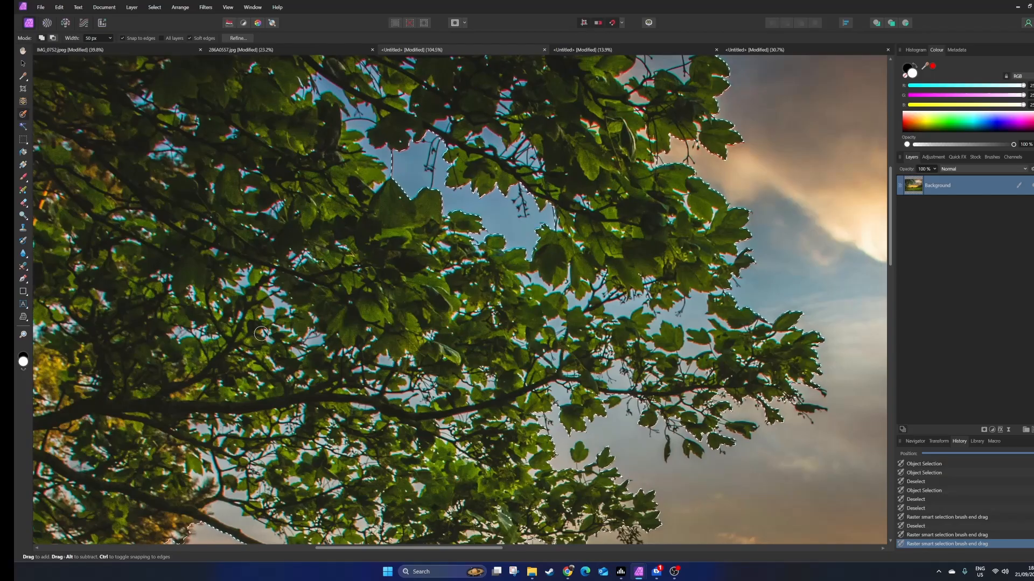
{"action": "key", "text": "bracketleft"}
{"action": "key", "text": "bracketleft"}
{"action": "key", "text": "bracketleft"}
{"action": "key", "text": "bracketleft"}
{"action": "key", "text": "bracketleft"}
{"action": "key", "text": "bracketleft"}
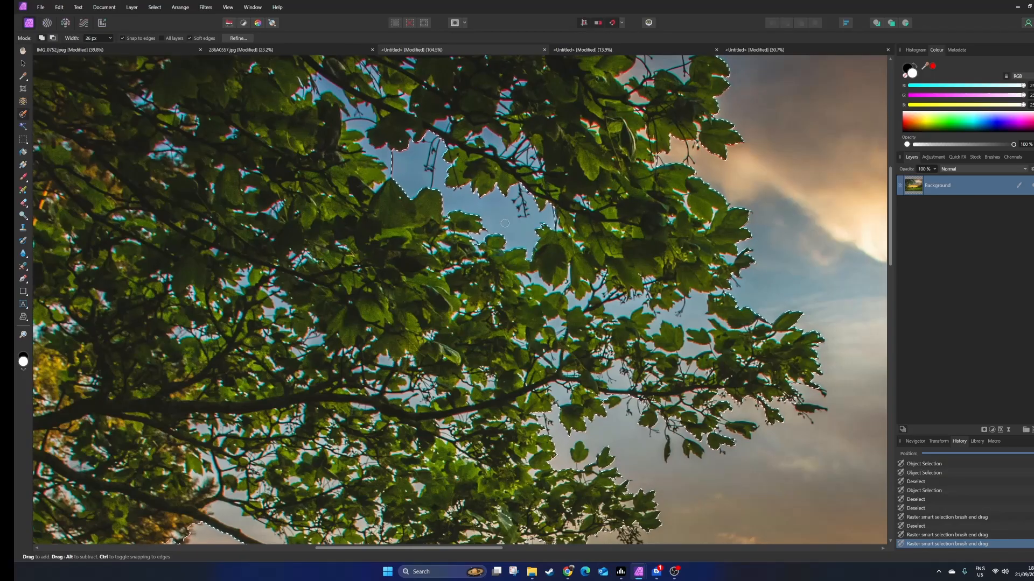
{"action": "key", "text": "bracketleft"}
{"action": "key", "text": "bracketleft"}
{"action": "key", "text": "bracketleft"}
{"action": "key", "text": "bracketleft"}
{"action": "key", "text": "bracketleft"}
{"action": "left_click_drag", "start_coordinate": [488, 136], "coordinate": [498, 148]}
{"action": "left_click_drag", "start_coordinate": [440, 125], "coordinate": [444, 128]}
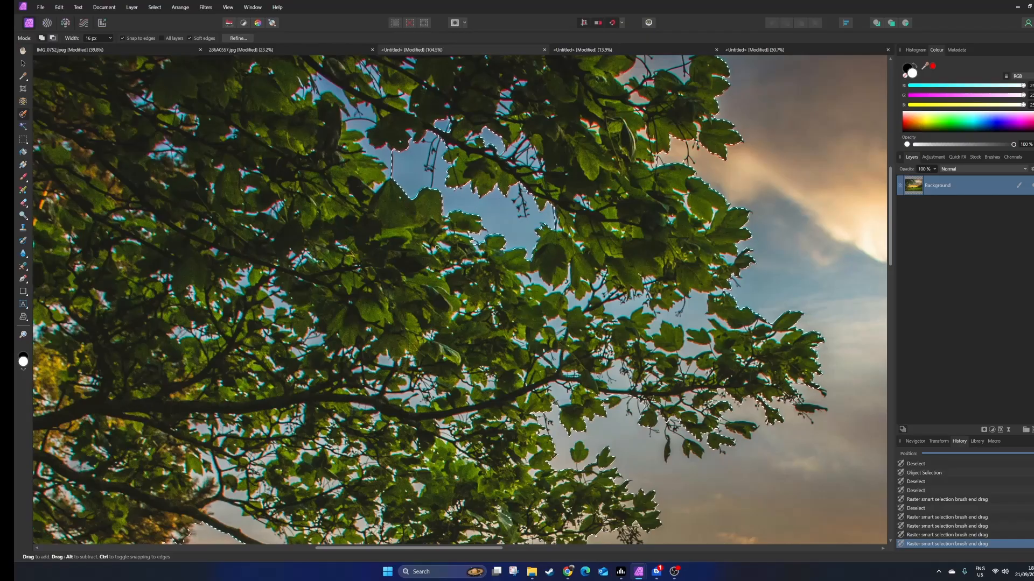
{"action": "scroll", "coordinate": [436, 248], "scroll_direction": "down", "scroll_amount": 5}
{"action": "scroll", "coordinate": [436, 248], "scroll_direction": "down", "scroll_amount": 1}
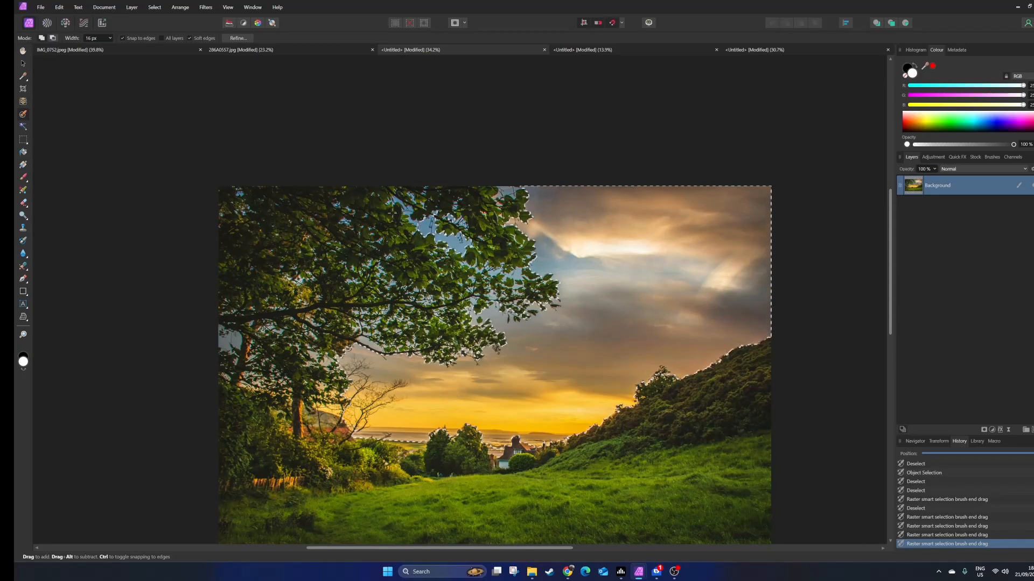
Clear the brushed selection and flood select the sunset sky at 30% tolerance with Contiguous on
{"action": "left_click", "coordinate": [409, 22]}
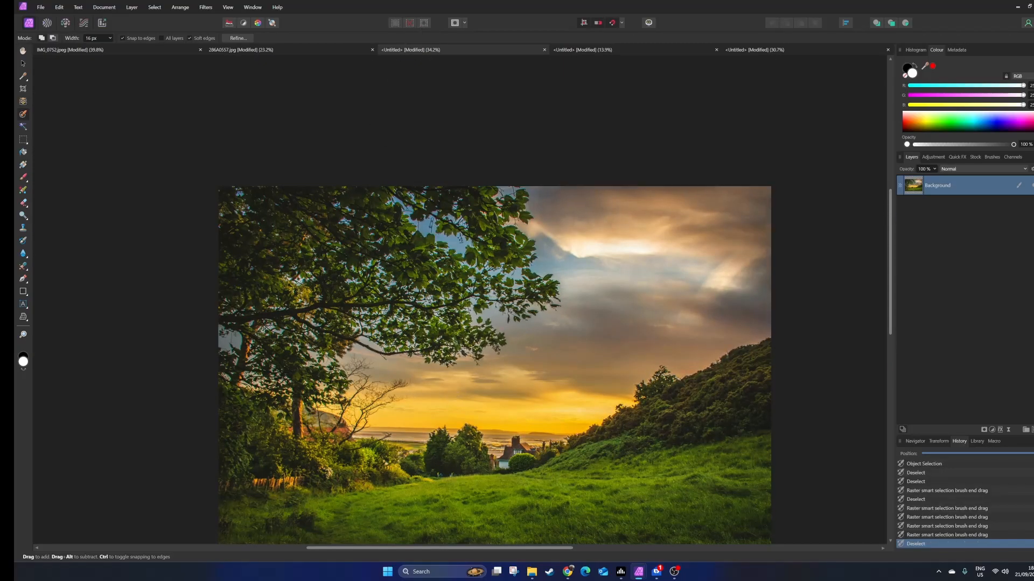
{"action": "left_click", "coordinate": [23, 127]}
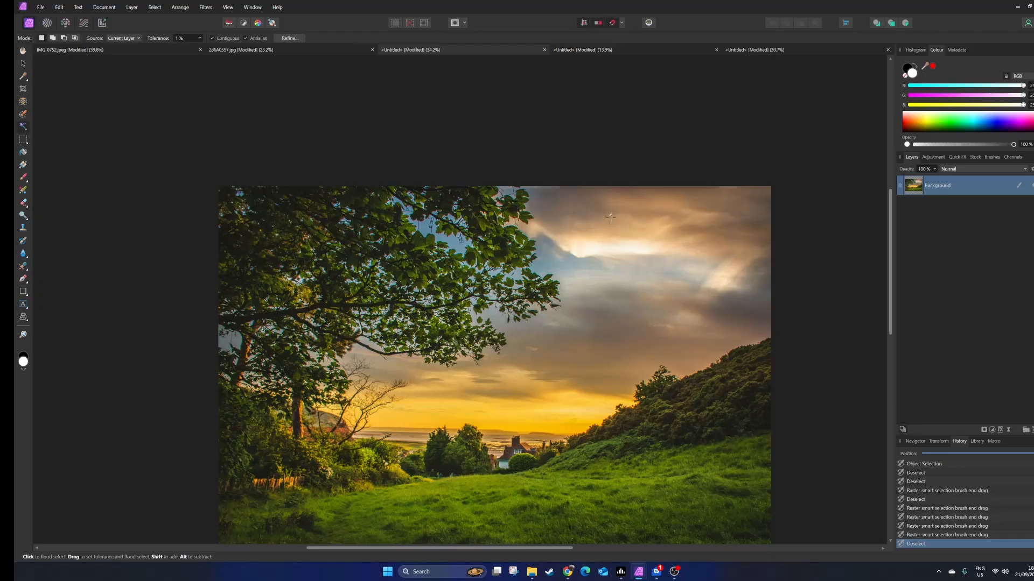
{"action": "left_click_drag", "start_coordinate": [611, 216], "coordinate": [611, 217]}
{"action": "left_click_drag", "start_coordinate": [610, 221], "coordinate": [599, 333]}
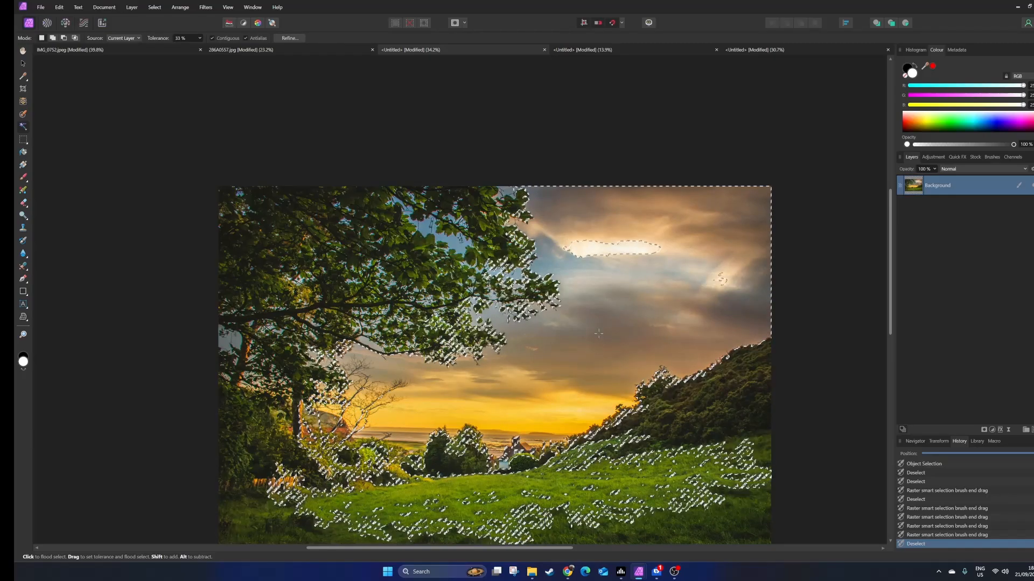
{"action": "left_click_drag", "start_coordinate": [603, 294], "coordinate": [588, 190]}
{"action": "left_click_drag", "start_coordinate": [425, 31], "coordinate": [425, 30]}
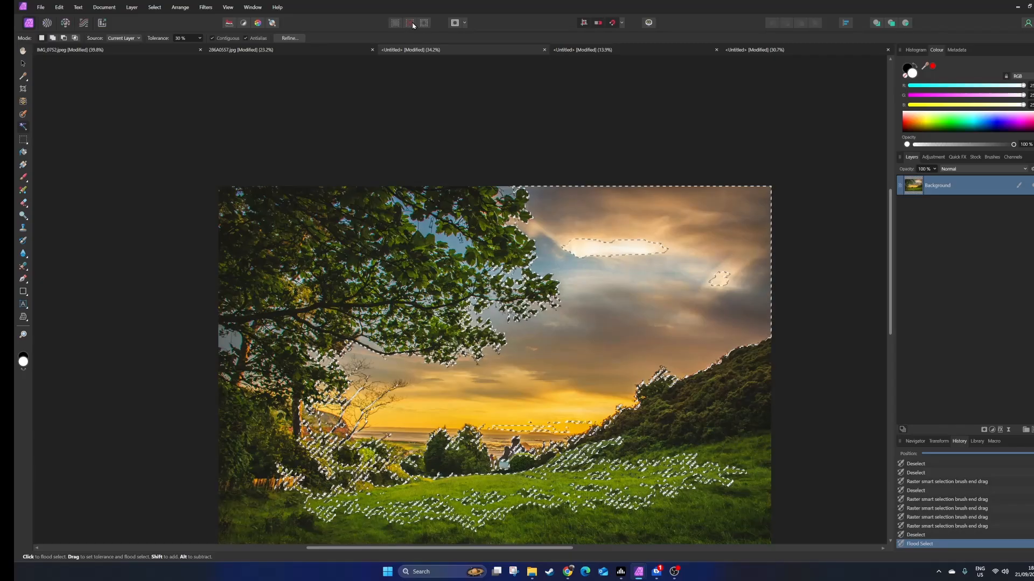
Clear the selection, turn off Contiguous and flood select the sky at 19% tolerance
{"action": "key", "text": "ctrl+d"}
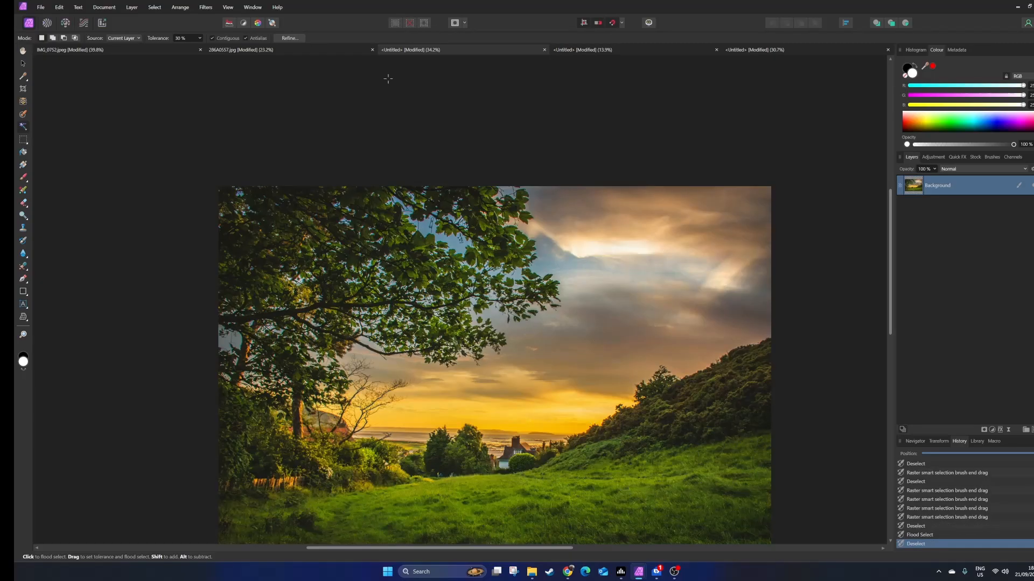
{"action": "left_click", "coordinate": [212, 38]}
{"action": "left_click_drag", "start_coordinate": [618, 213], "coordinate": [611, 246]}
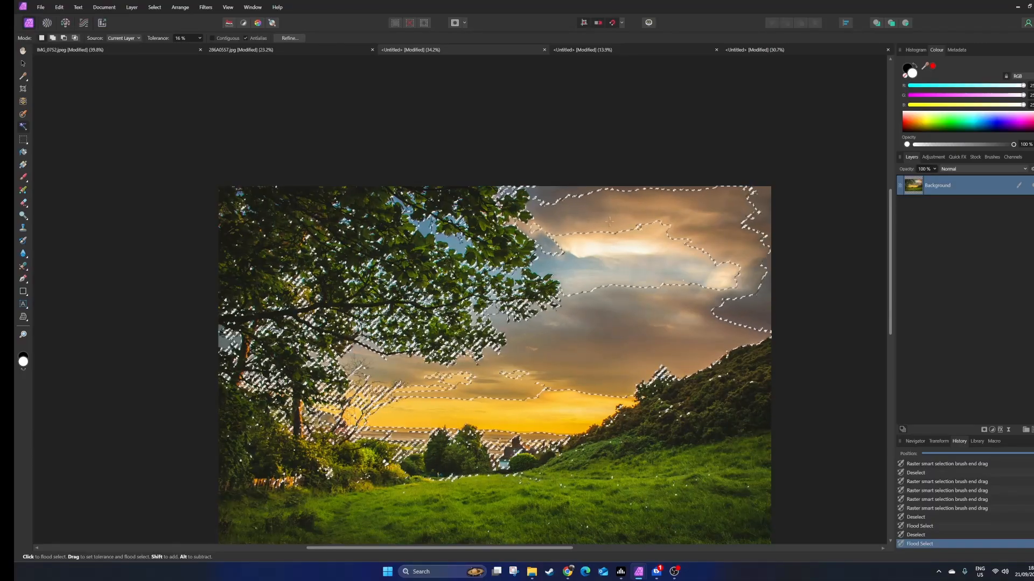
{"action": "scroll", "coordinate": [420, 233], "scroll_direction": "up", "scroll_amount": 2}
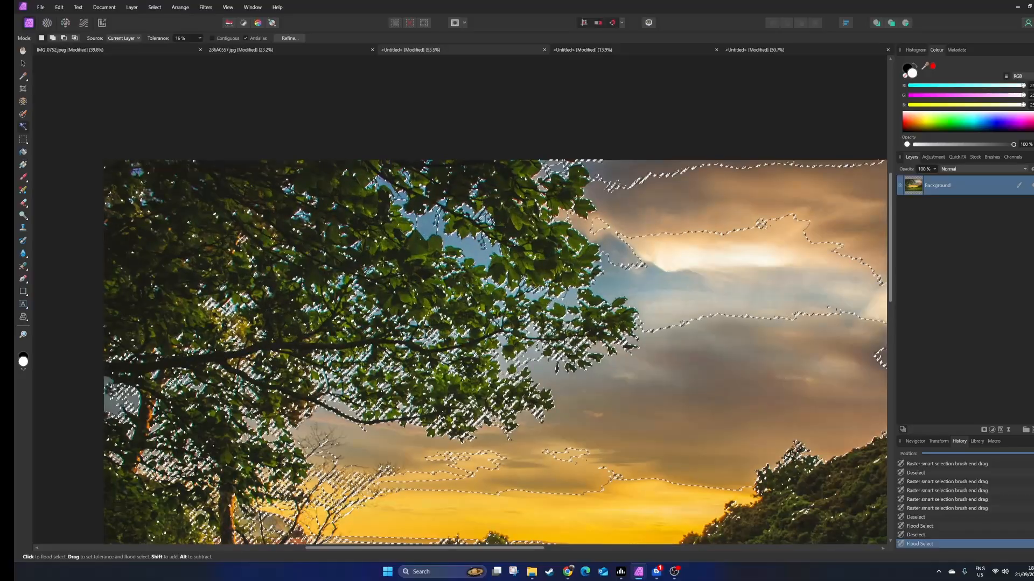
{"action": "scroll", "coordinate": [683, 265], "scroll_direction": "down", "scroll_amount": 3}
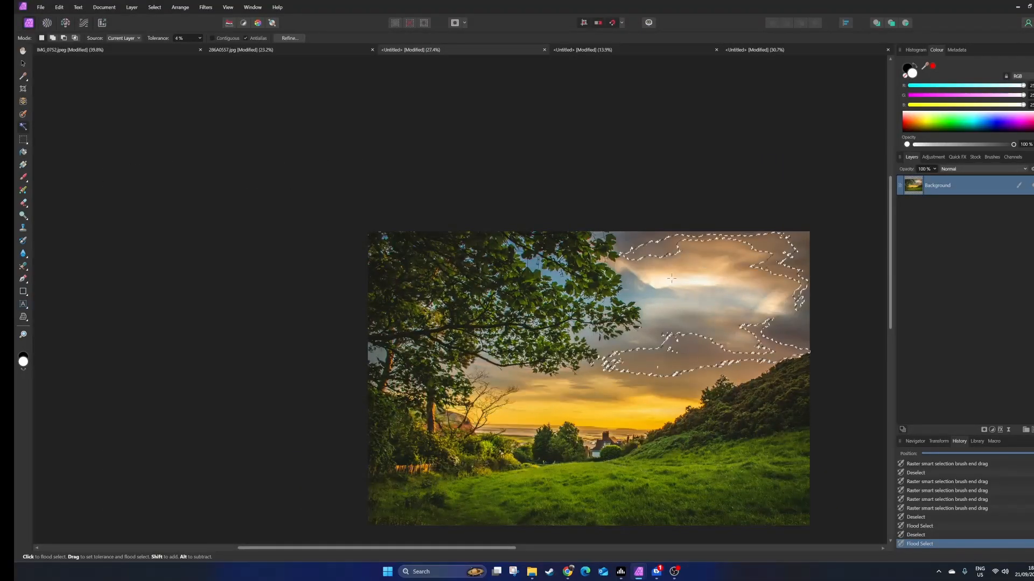
{"action": "left_click_drag", "start_coordinate": [673, 288], "coordinate": [548, 229]}
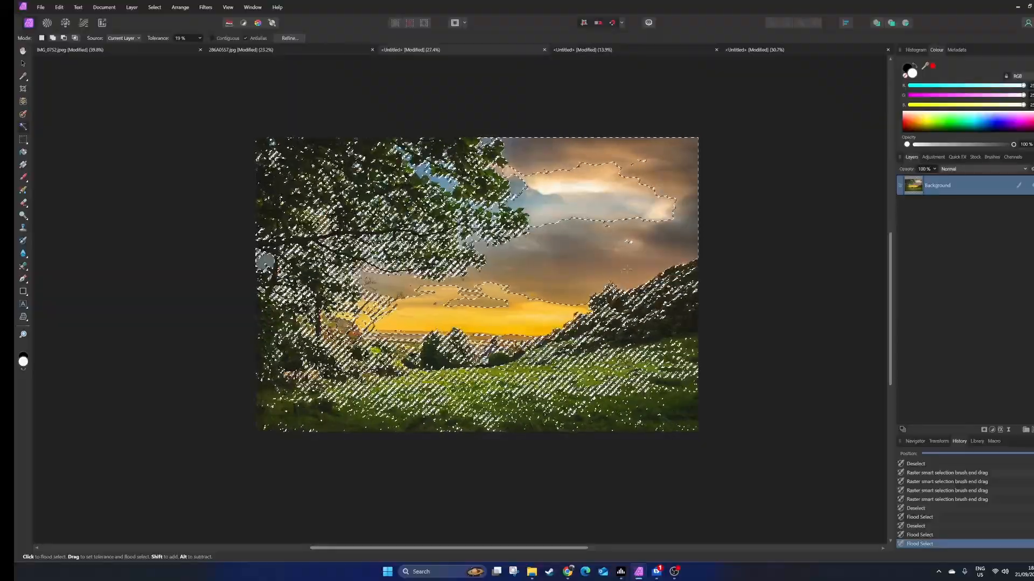
Invert the selection and preview it briefly in Quick Mask mode
{"action": "key", "text": "ctrl+shift+i"}
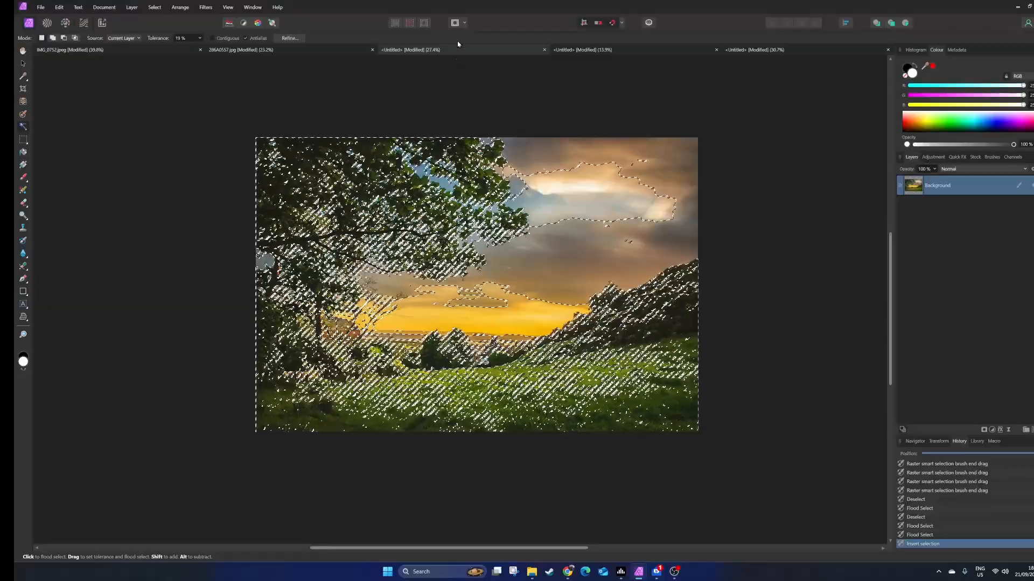
{"action": "left_click", "coordinate": [455, 23]}
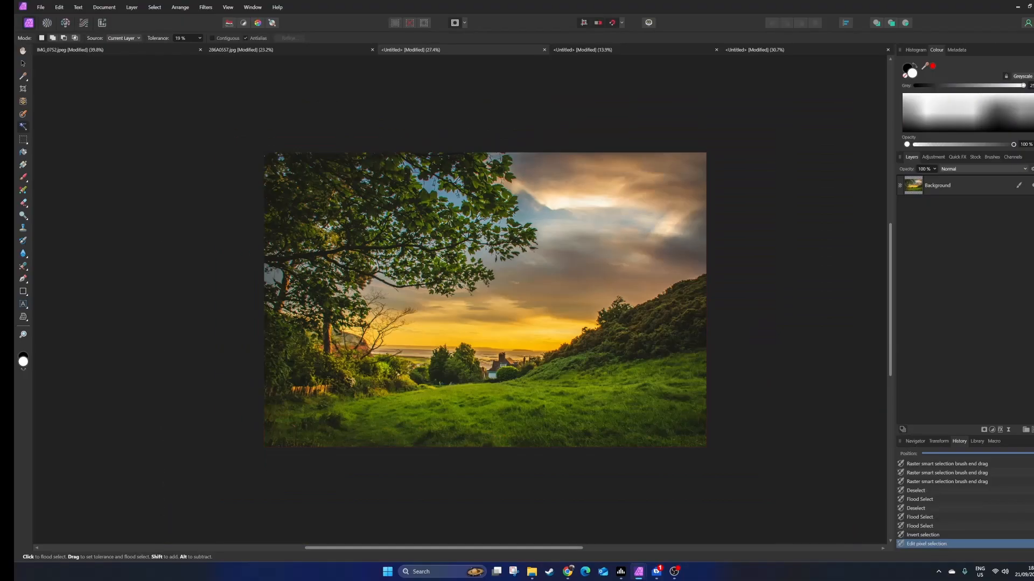
{"action": "left_click", "coordinate": [455, 23]}
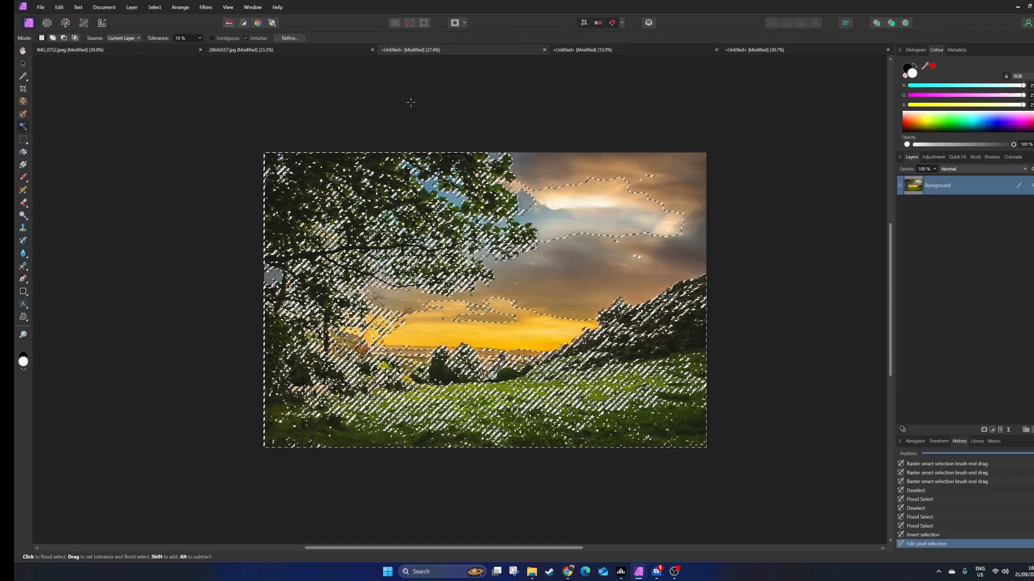
Examine the selection overlay around the tree and sky in Refine Selection, then cancel the refinement
{"action": "left_click", "coordinate": [289, 37]}
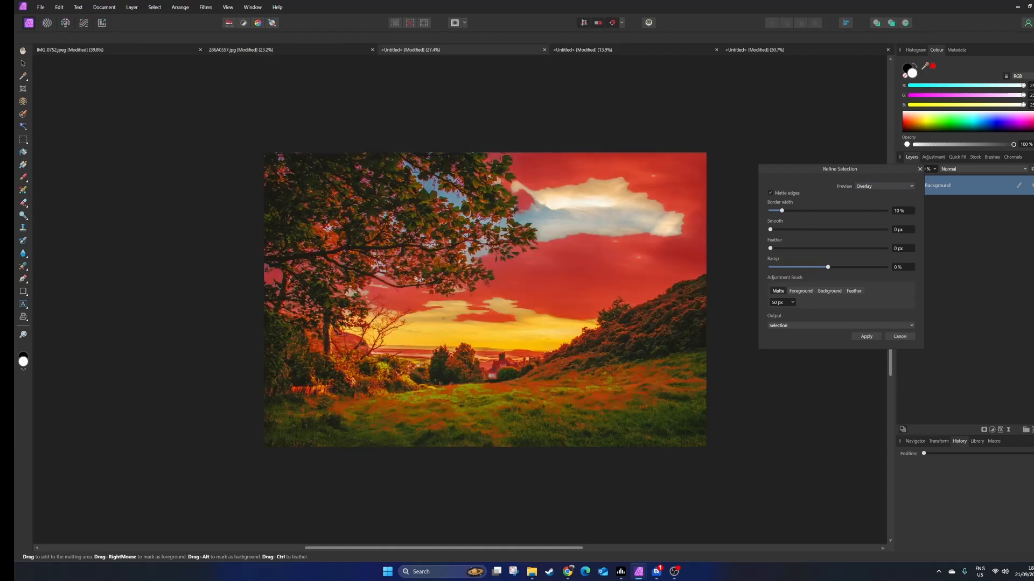
{"action": "scroll", "coordinate": [398, 233], "scroll_direction": "up", "scroll_amount": 4}
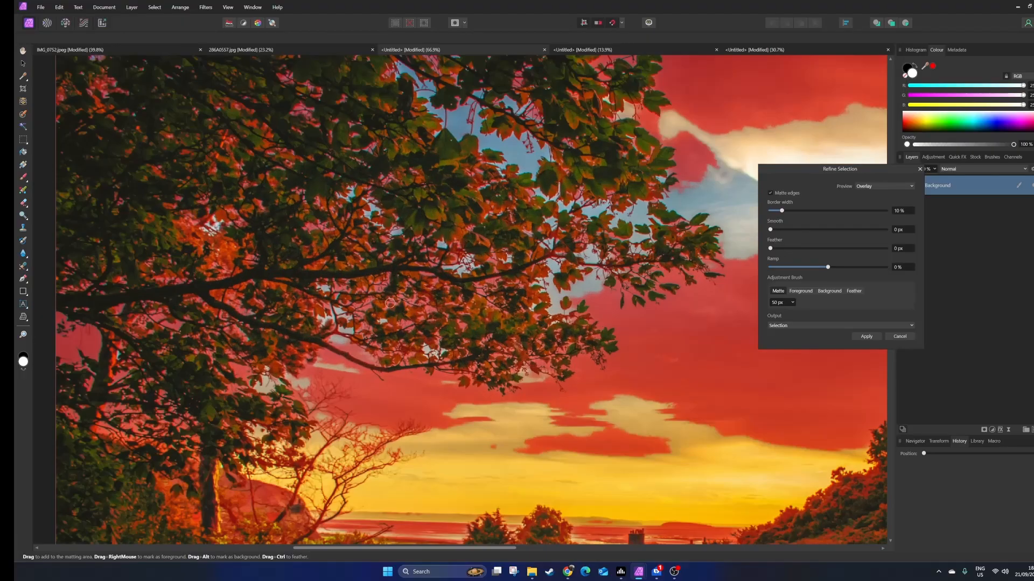
{"action": "scroll", "coordinate": [478, 323], "scroll_direction": "down", "scroll_amount": 4}
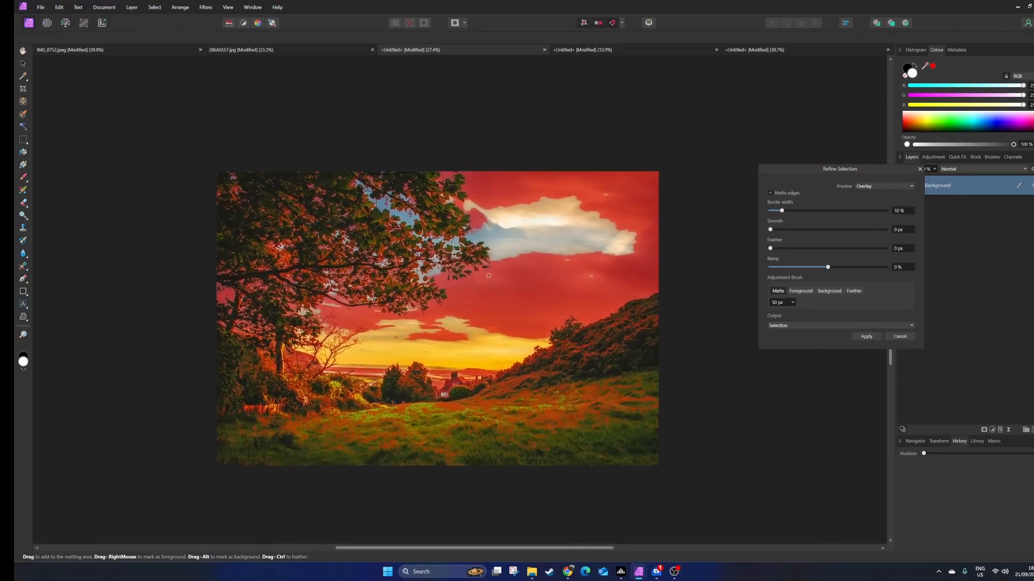
{"action": "left_click", "coordinate": [898, 337]}
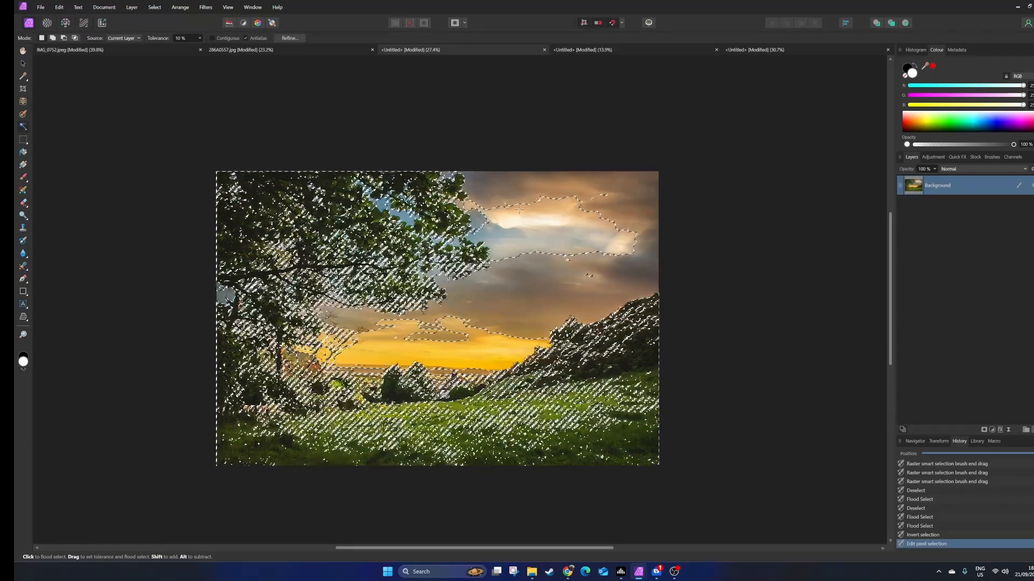
Flood select the sky at 36% tolerance with Contiguous off and invert the selection
{"action": "left_click_drag", "start_coordinate": [520, 212], "coordinate": [504, 333]}
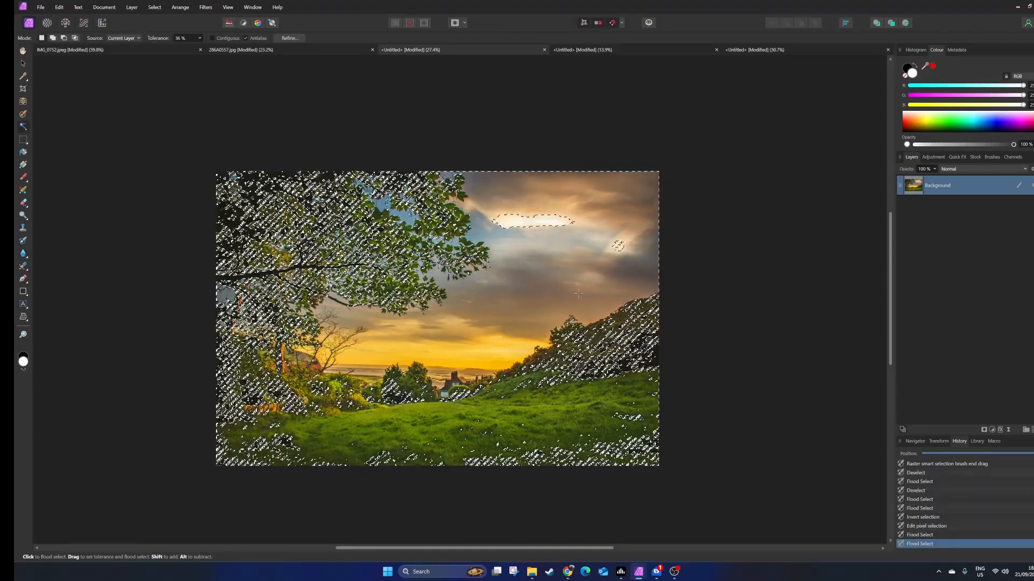
{"action": "left_click", "coordinate": [424, 24]}
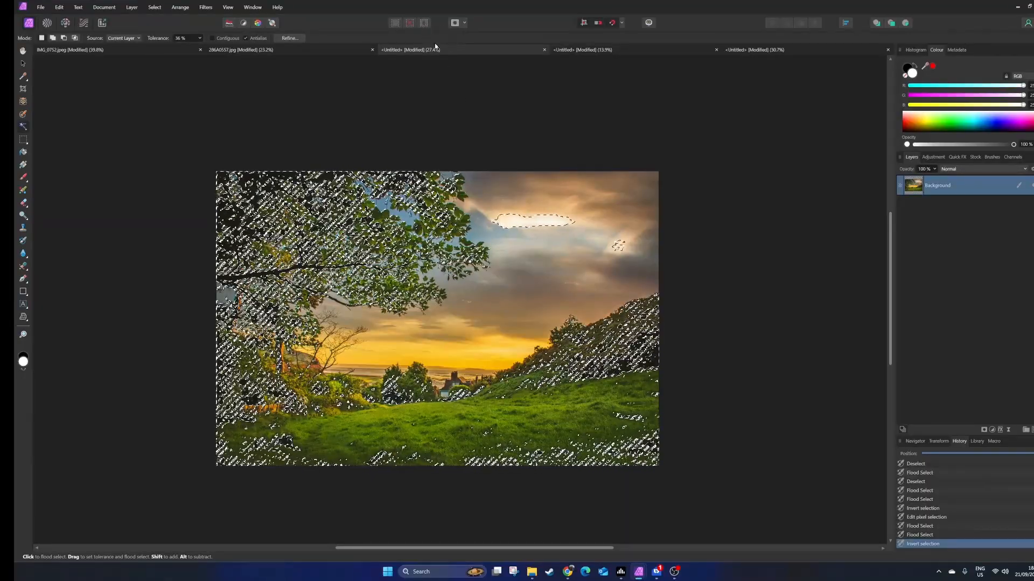
Open Refine Selection for the inverted selection and set its preview to Black and white
{"action": "left_click", "coordinate": [290, 38]}
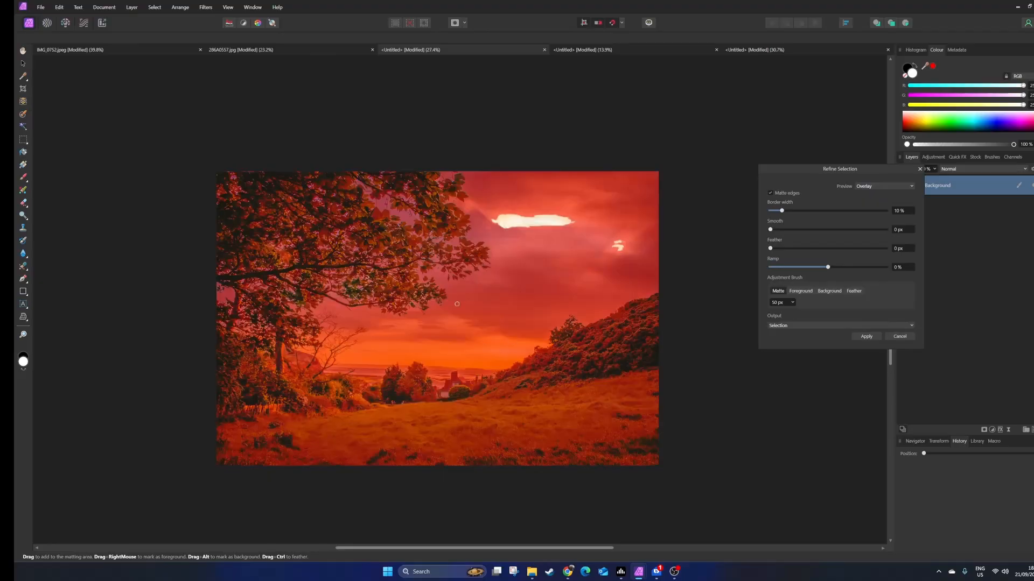
{"action": "scroll", "coordinate": [457, 305], "scroll_direction": "up", "scroll_amount": 2}
{"action": "scroll", "coordinate": [682, 299], "scroll_direction": "down", "scroll_amount": 3}
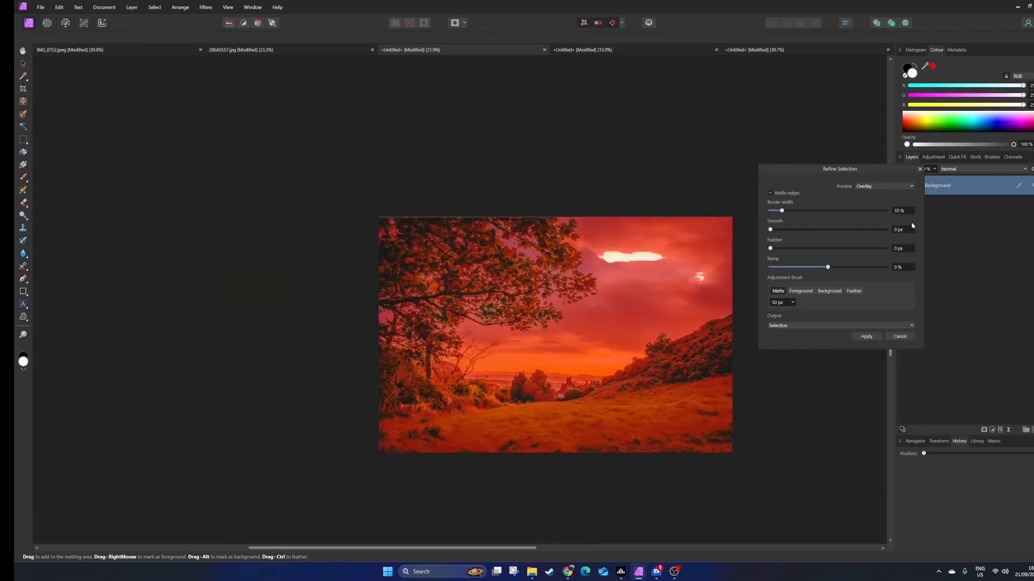
{"action": "left_click", "coordinate": [874, 186]}
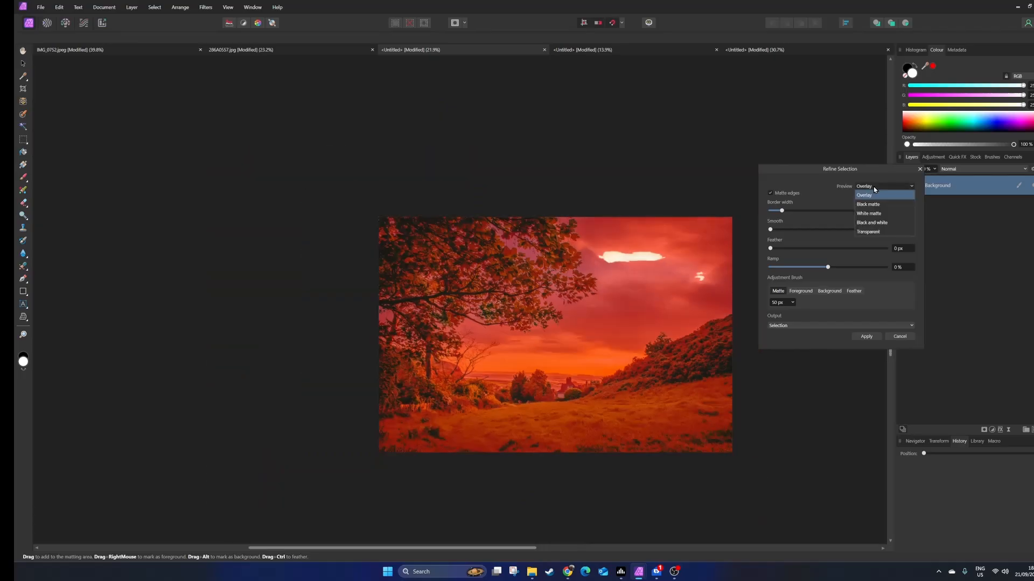
{"action": "left_click", "coordinate": [874, 223]}
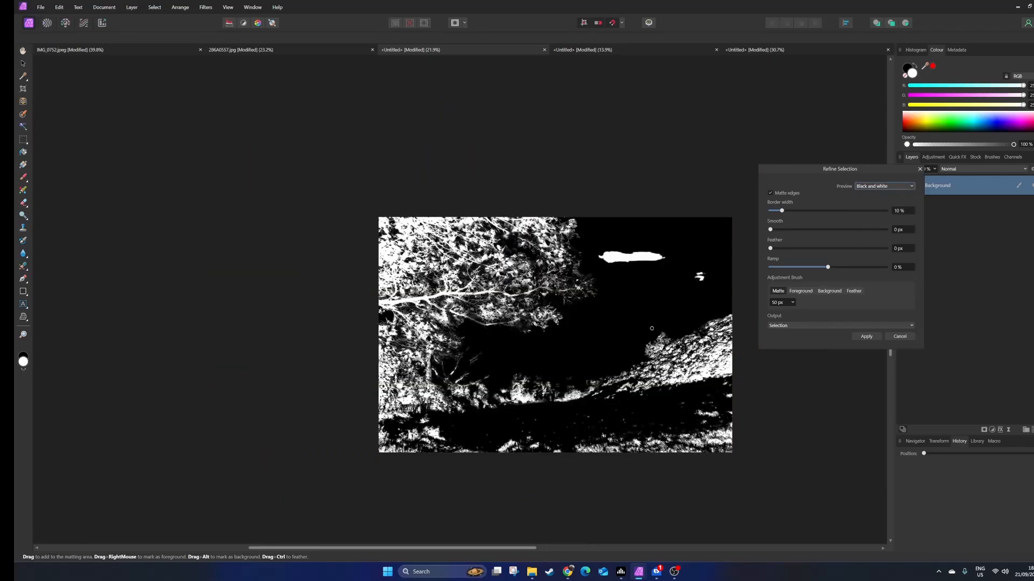
Examine the inverted selection in the Black and white preview, switch the preview to Transparent, and inspect the tree, sky and meadow
{"action": "scroll", "coordinate": [652, 328], "scroll_direction": "up", "scroll_amount": 5}
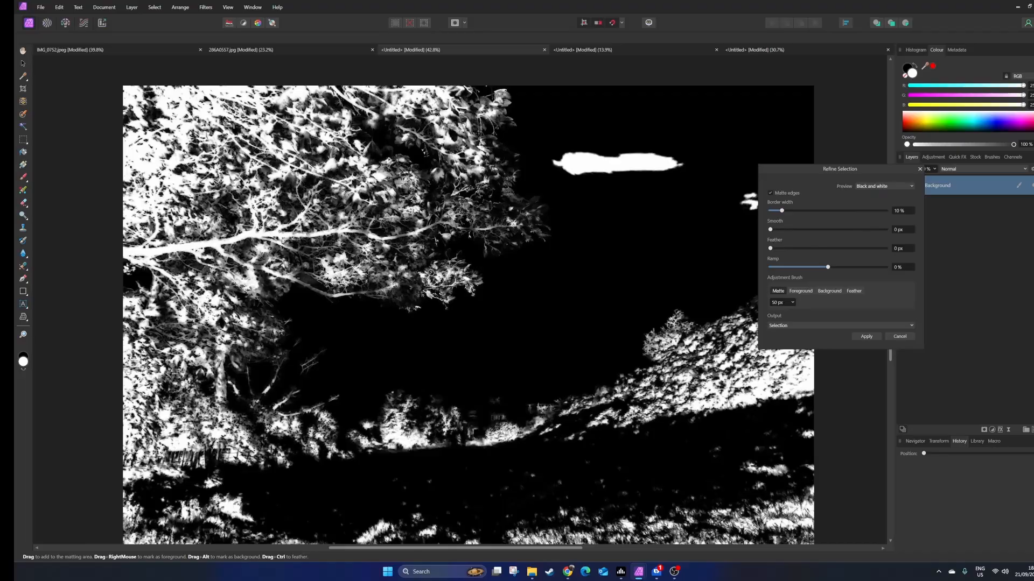
{"action": "scroll", "coordinate": [430, 275], "scroll_direction": "down", "scroll_amount": 1}
{"action": "left_click", "coordinate": [867, 187]}
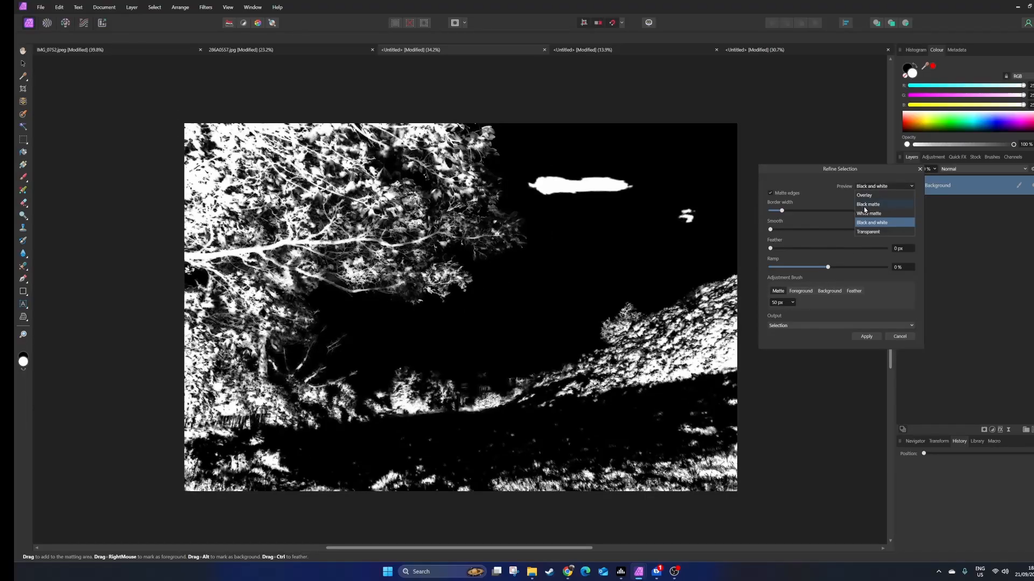
{"action": "left_click", "coordinate": [869, 232]}
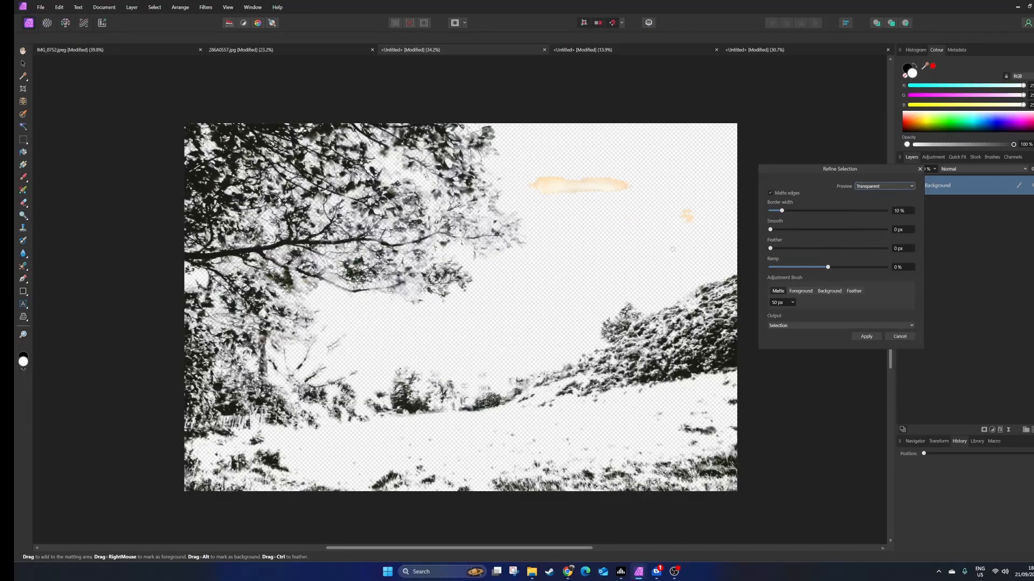
{"action": "scroll", "coordinate": [618, 259], "scroll_direction": "up", "scroll_amount": 1}
{"action": "scroll", "coordinate": [488, 243], "scroll_direction": "down", "scroll_amount": 4}
{"action": "scroll", "coordinate": [480, 241], "scroll_direction": "up", "scroll_amount": 2}
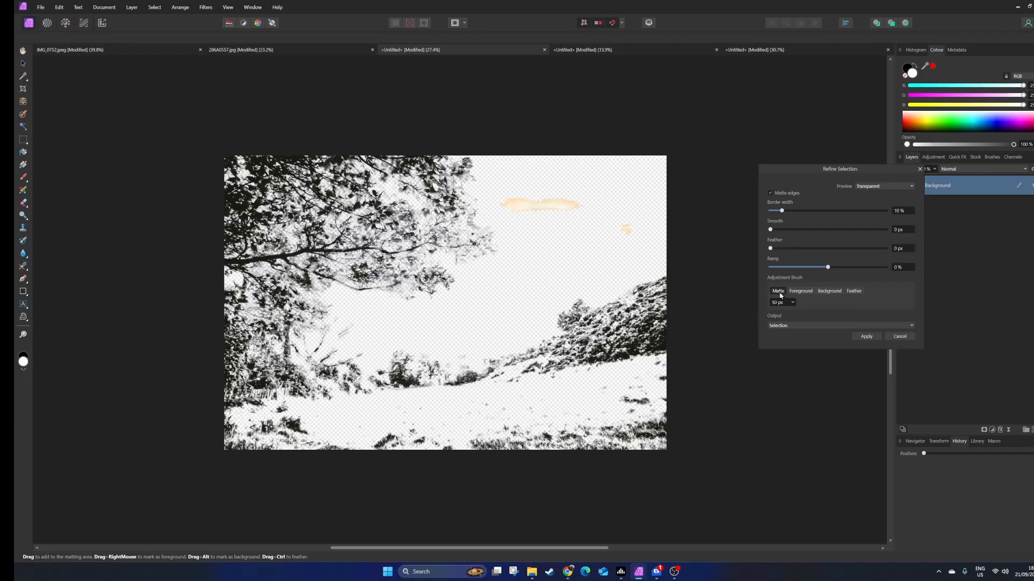
Set the refinement preview to Overlay, then cancel the refinement and deselect everything
{"action": "left_click", "coordinate": [873, 193]}
{"action": "left_click", "coordinate": [873, 198]}
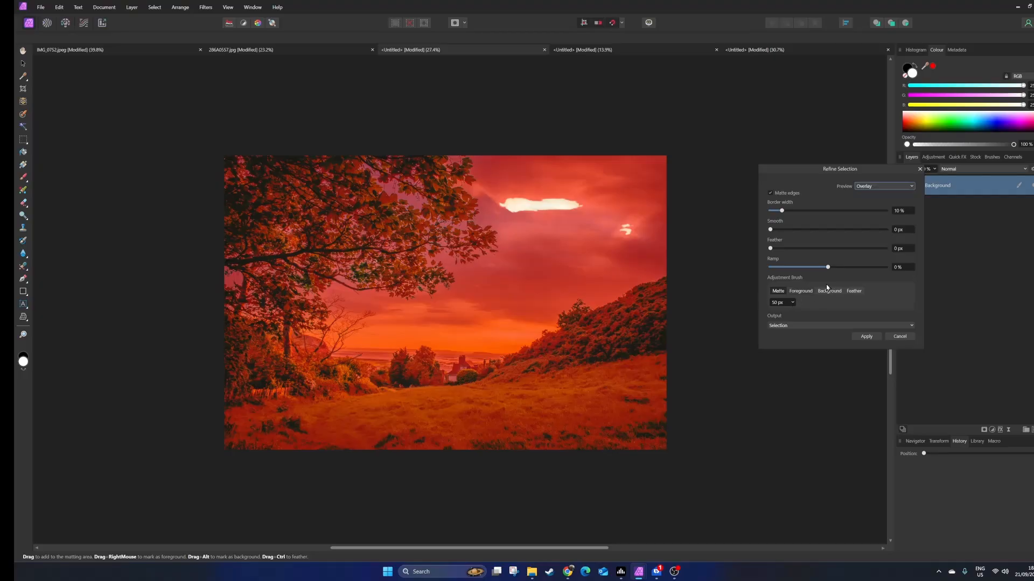
{"action": "left_click", "coordinate": [900, 336]}
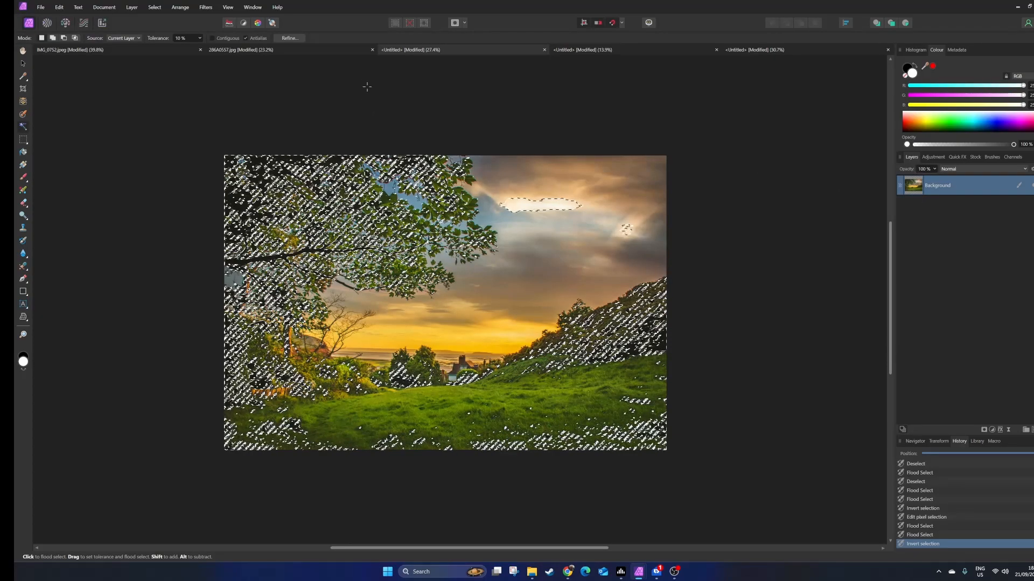
{"action": "left_click", "coordinate": [407, 23]}
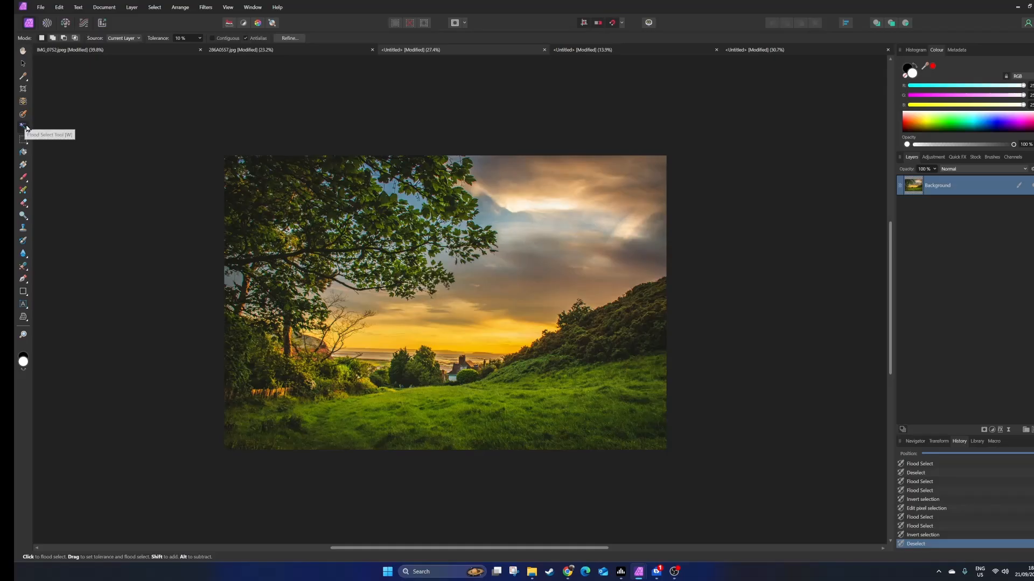
Switch to the windmill photo 286A0557.jpg and delete the sky layer beneath the windmill layer
{"action": "left_click", "coordinate": [307, 52]}
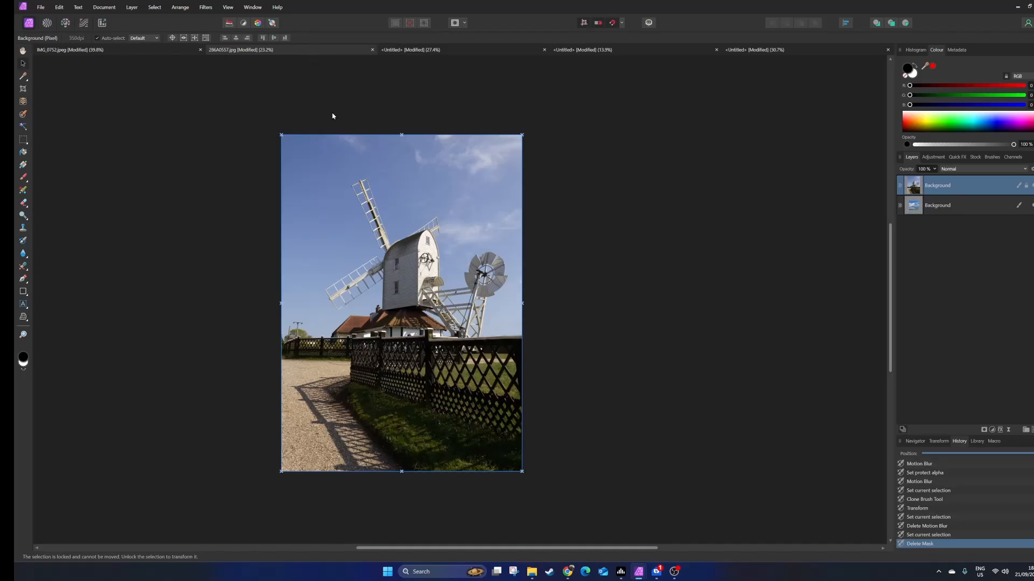
{"action": "left_click_drag", "start_coordinate": [454, 186], "coordinate": [496, 184]}
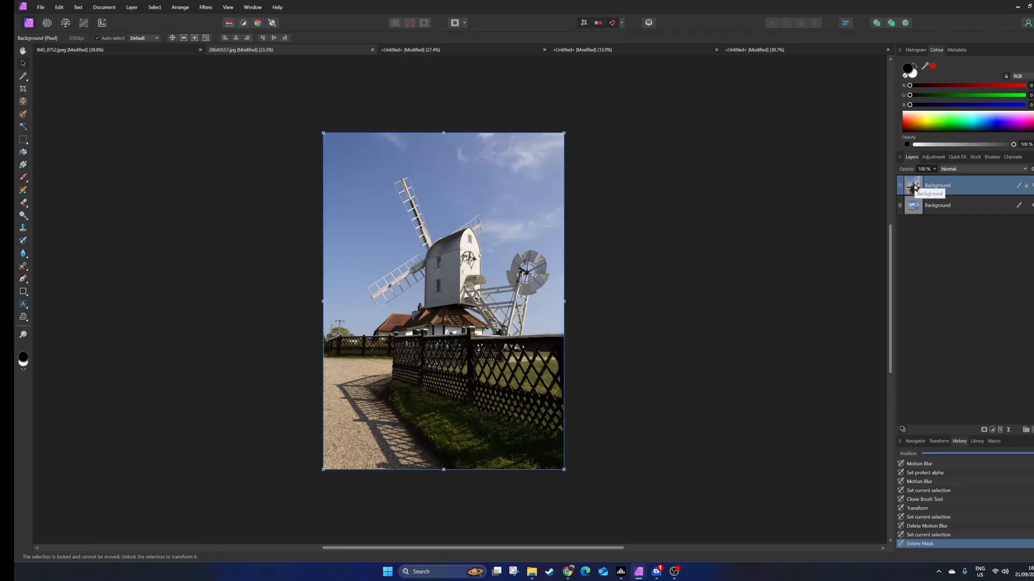
{"action": "left_click", "coordinate": [921, 206]}
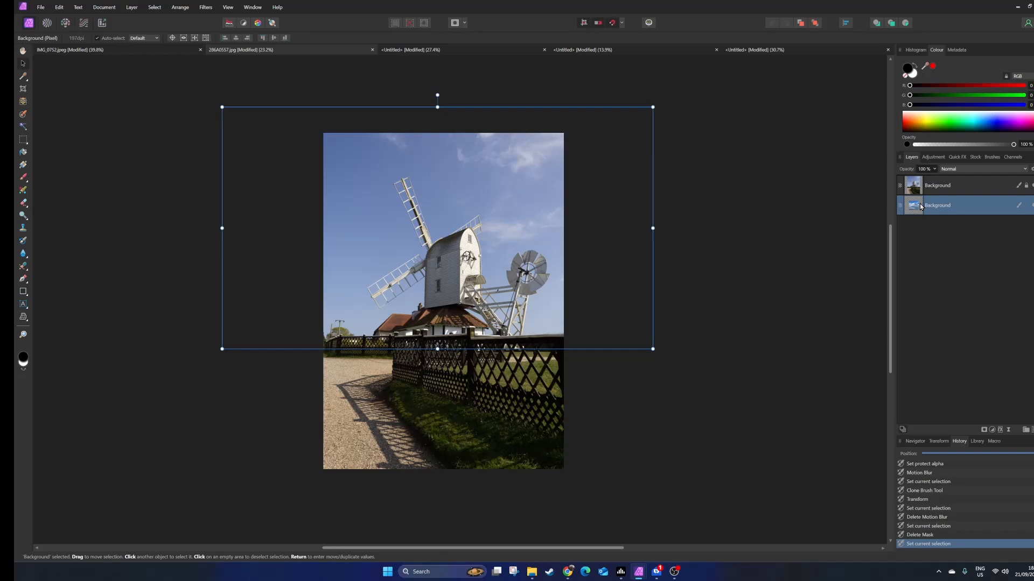
{"action": "key", "text": "Delete"}
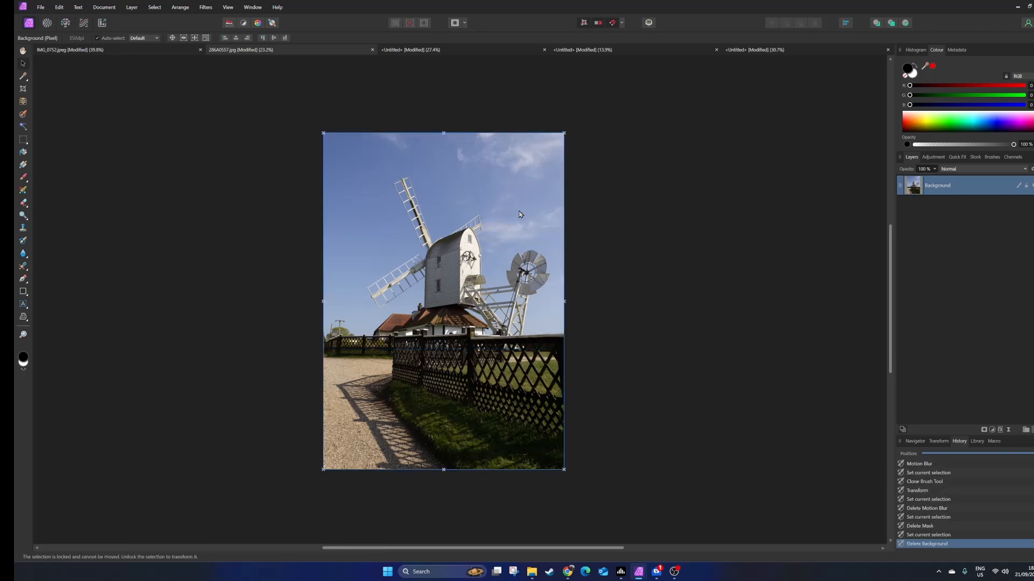
{"action": "left_click_drag", "start_coordinate": [685, 254], "coordinate": [666, 247]}
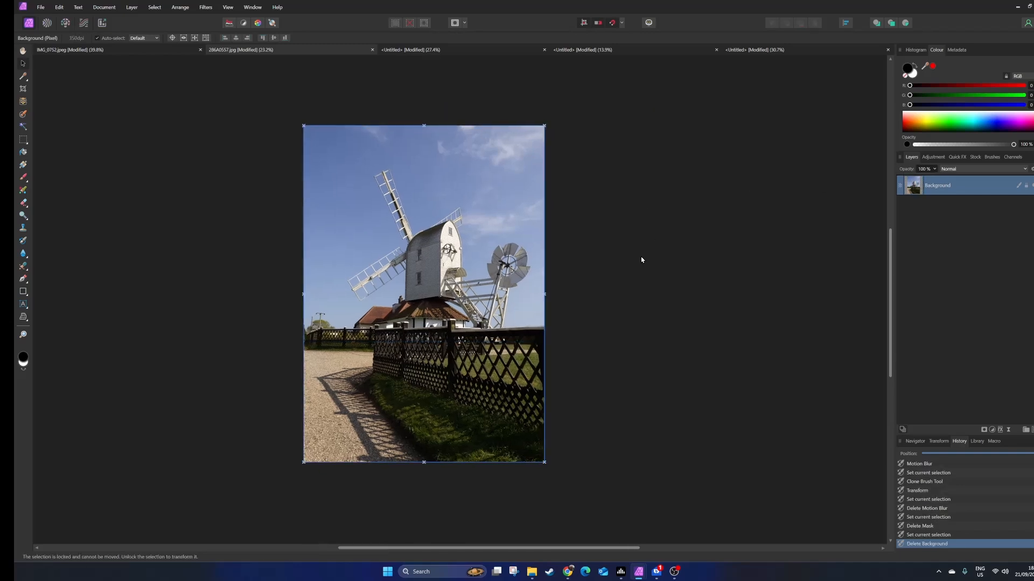
Duplicate the windmill Background layer and select the upper copy
{"action": "right_click", "coordinate": [913, 191]}
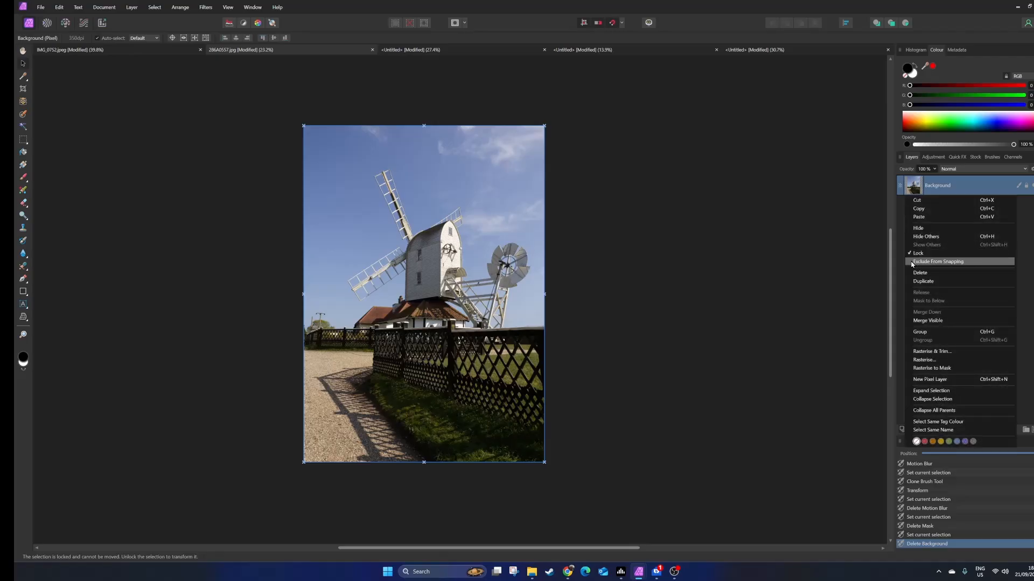
{"action": "left_click", "coordinate": [938, 282]}
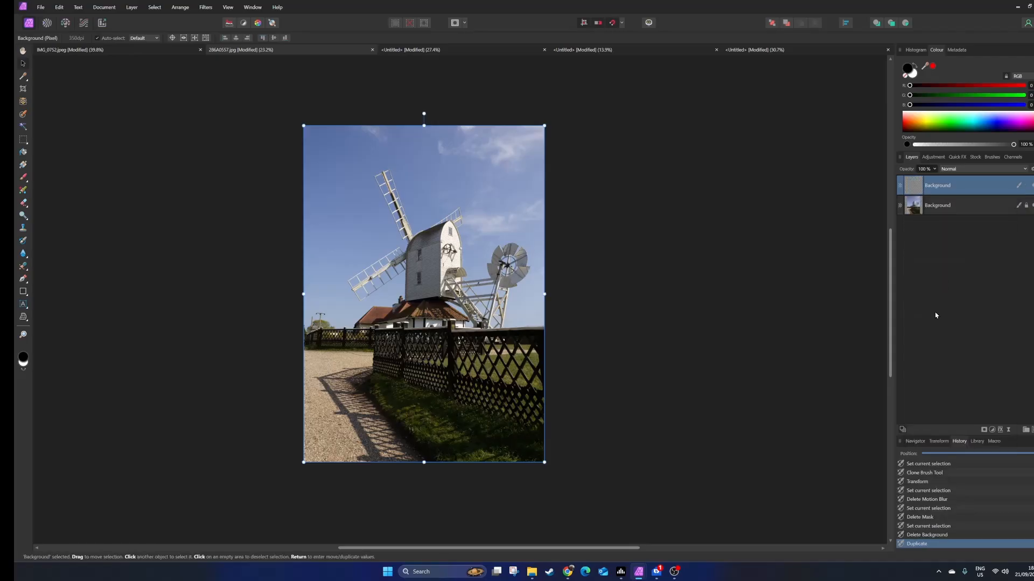
{"action": "left_click", "coordinate": [934, 284]}
{"action": "left_click", "coordinate": [919, 191]}
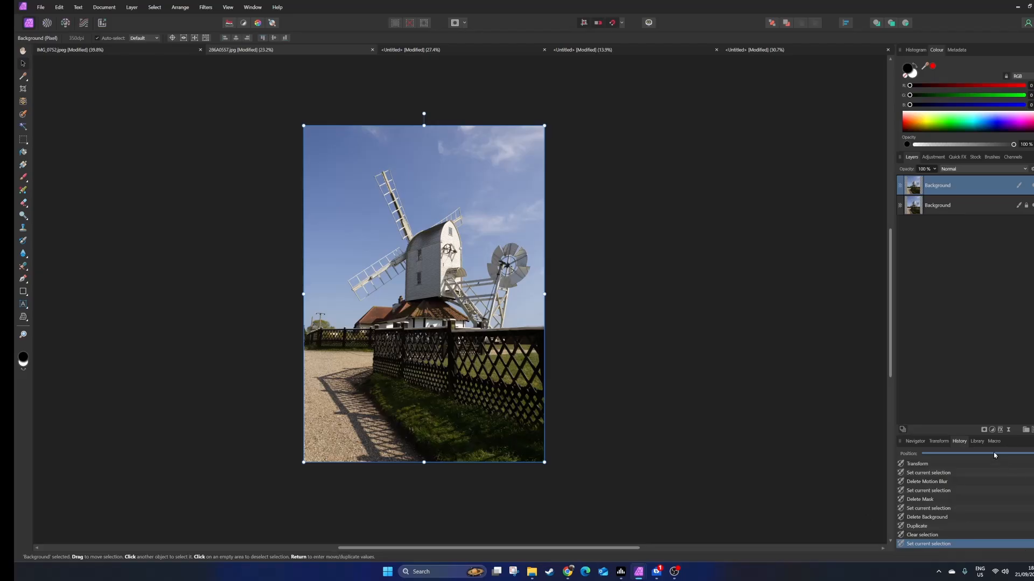
Add a Black & White adjustment with Red, Yellow and Green at -200%, Cyan at 262% and Blue at 263%
{"action": "left_click", "coordinate": [992, 430]}
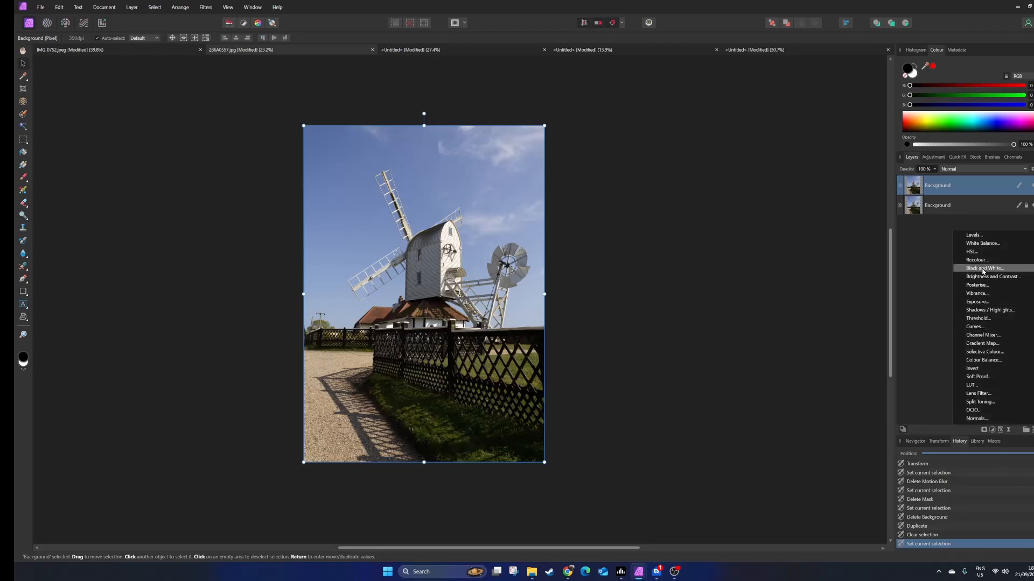
{"action": "left_click", "coordinate": [984, 268]}
{"action": "left_click_drag", "start_coordinate": [682, 278], "coordinate": [720, 146]}
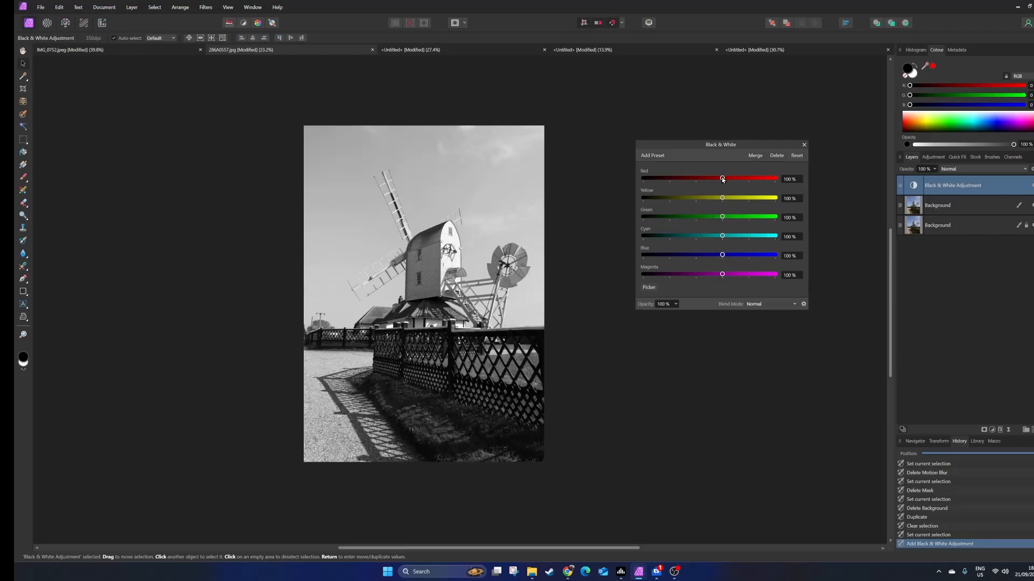
{"action": "left_click_drag", "start_coordinate": [722, 180], "coordinate": [636, 184]}
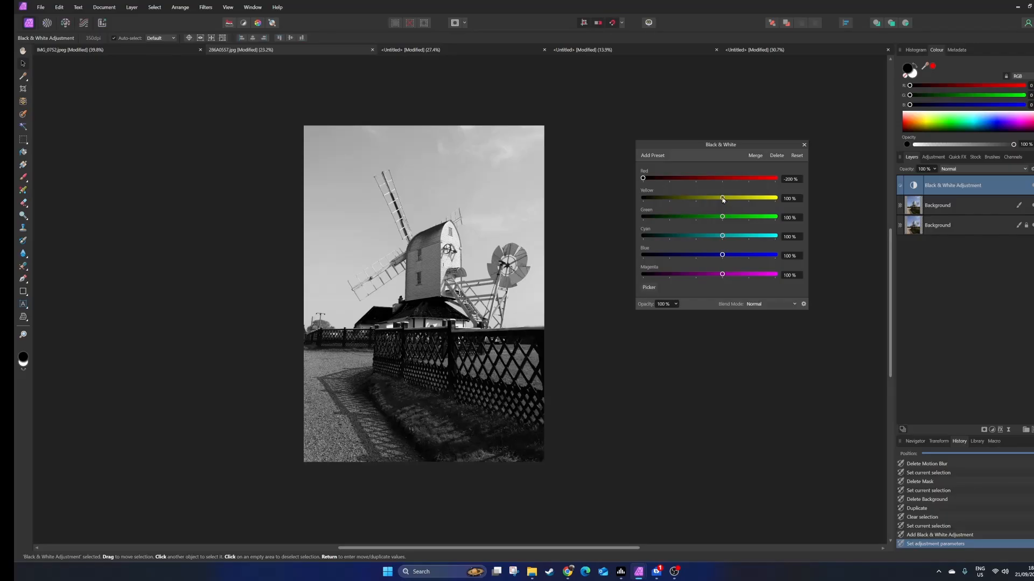
{"action": "left_click_drag", "start_coordinate": [723, 199], "coordinate": [644, 210]}
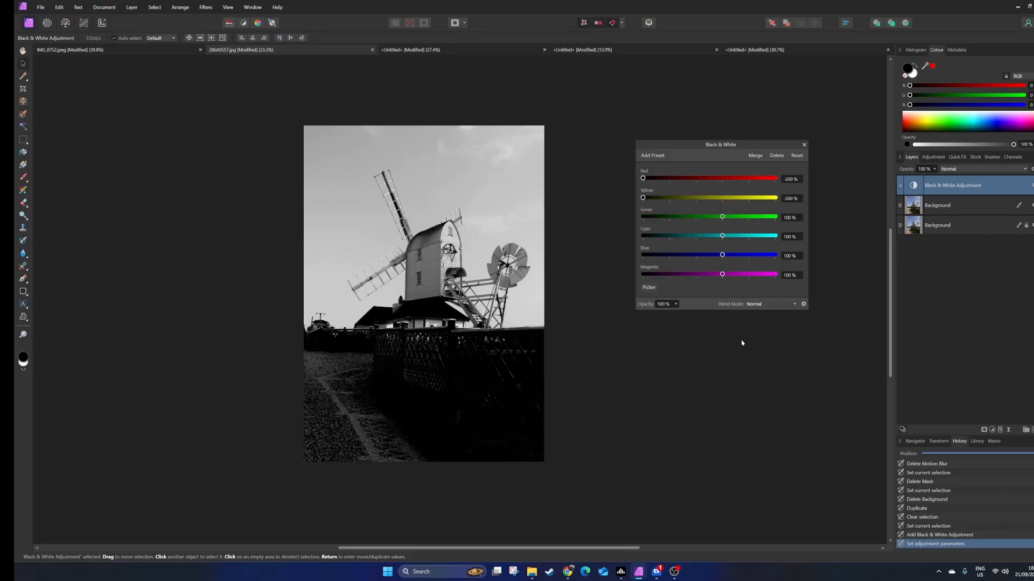
{"action": "left_click_drag", "start_coordinate": [722, 217], "coordinate": [619, 224]}
{"action": "left_click_drag", "start_coordinate": [733, 236], "coordinate": [766, 262]}
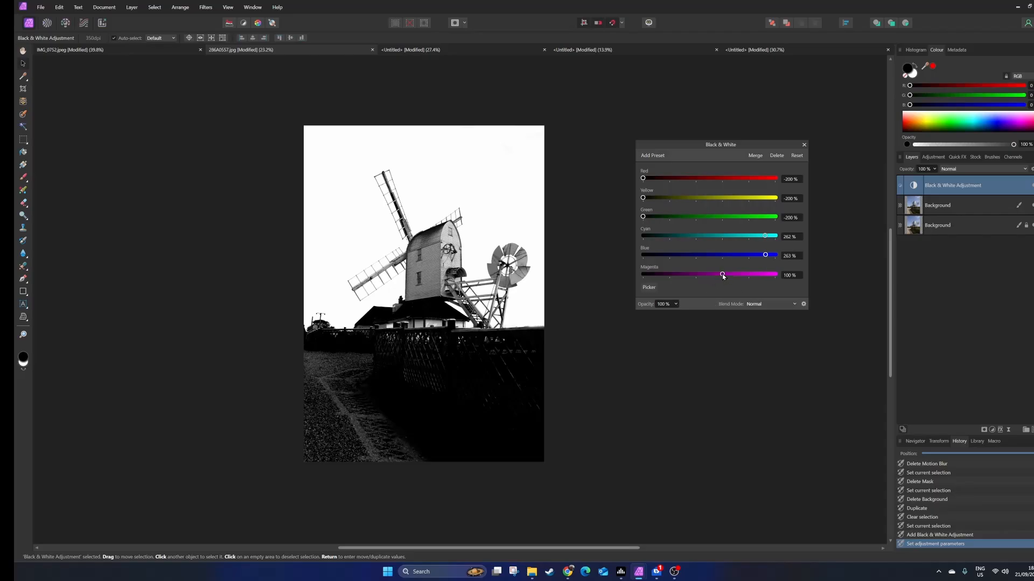
{"action": "mouse_move", "coordinate": [722, 276]}
{"action": "left_mouse_down"}
{"action": "mouse_move", "coordinate": [688, 276]}
{"action": "mouse_move", "coordinate": [751, 276]}
{"action": "mouse_move", "coordinate": [712, 282]}
{"action": "mouse_move", "coordinate": [722, 281]}
{"action": "left_mouse_up"}
{"action": "left_click", "coordinate": [803, 144]}
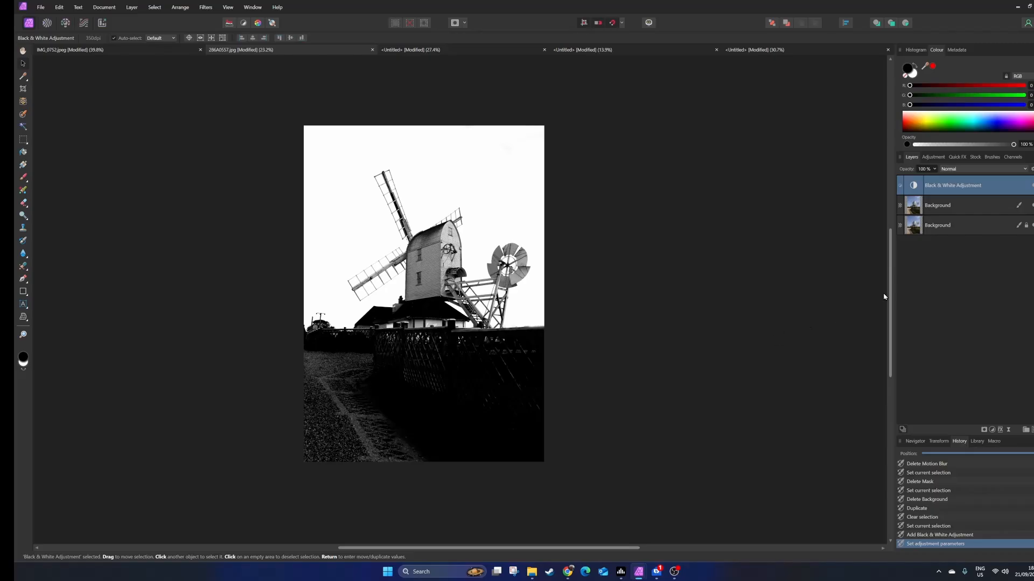
Add a Threshold adjustment above the Black & White adjustment and set its threshold to 99%
{"action": "left_click", "coordinate": [992, 429]}
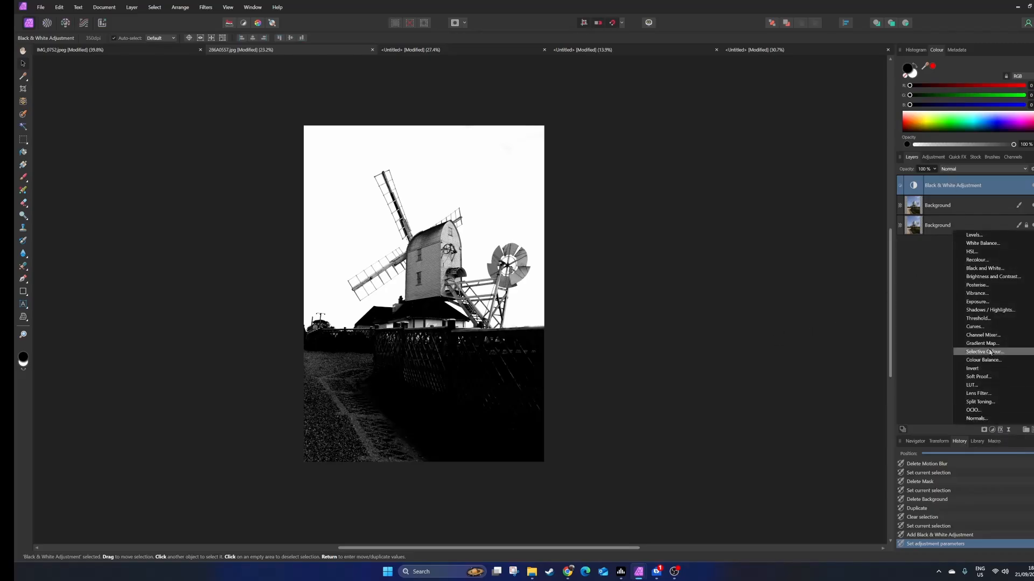
{"action": "left_click", "coordinate": [977, 319]}
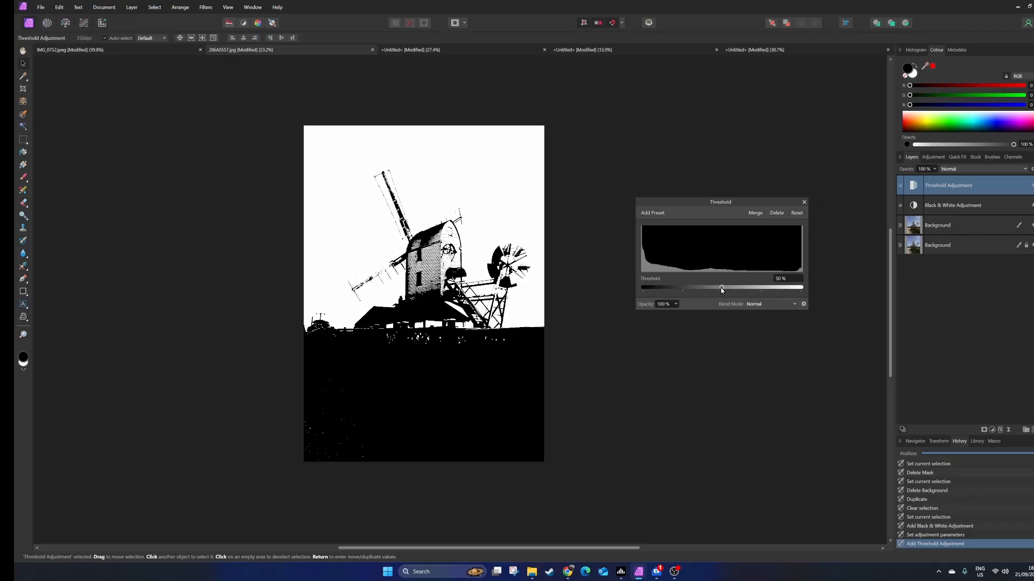
{"action": "mouse_move", "coordinate": [722, 290]}
{"action": "left_mouse_down"}
{"action": "mouse_move", "coordinate": [642, 293]}
{"action": "mouse_move", "coordinate": [798, 307]}
{"action": "left_mouse_up"}
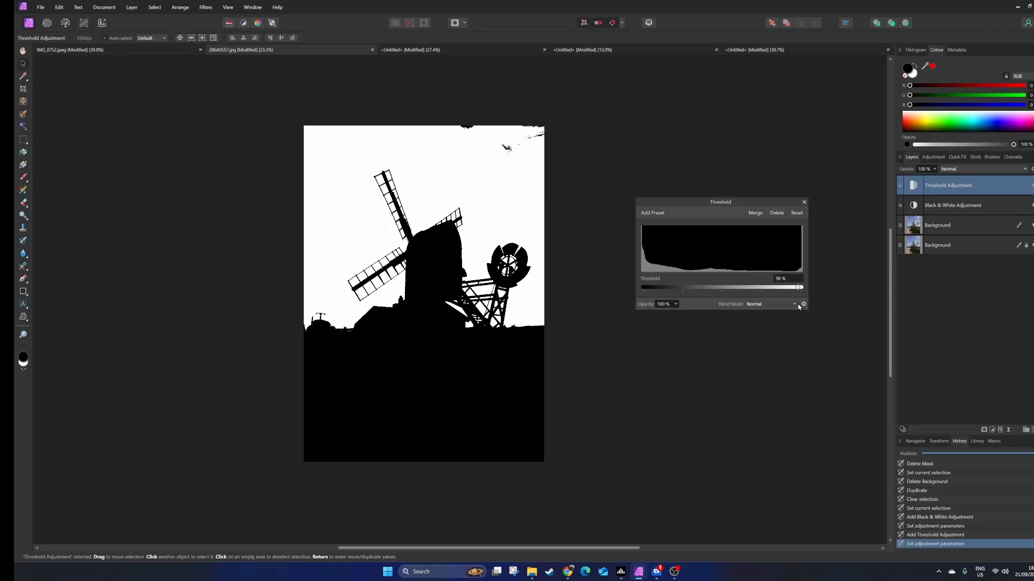
{"action": "left_click_drag", "start_coordinate": [798, 307], "coordinate": [803, 306]}
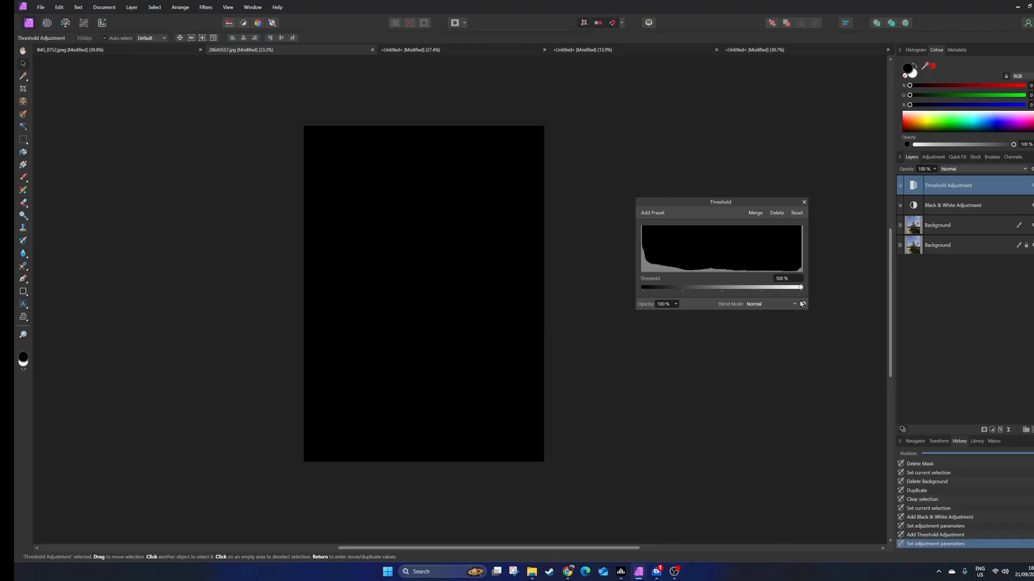
{"action": "left_click_drag", "start_coordinate": [801, 304], "coordinate": [799, 303]}
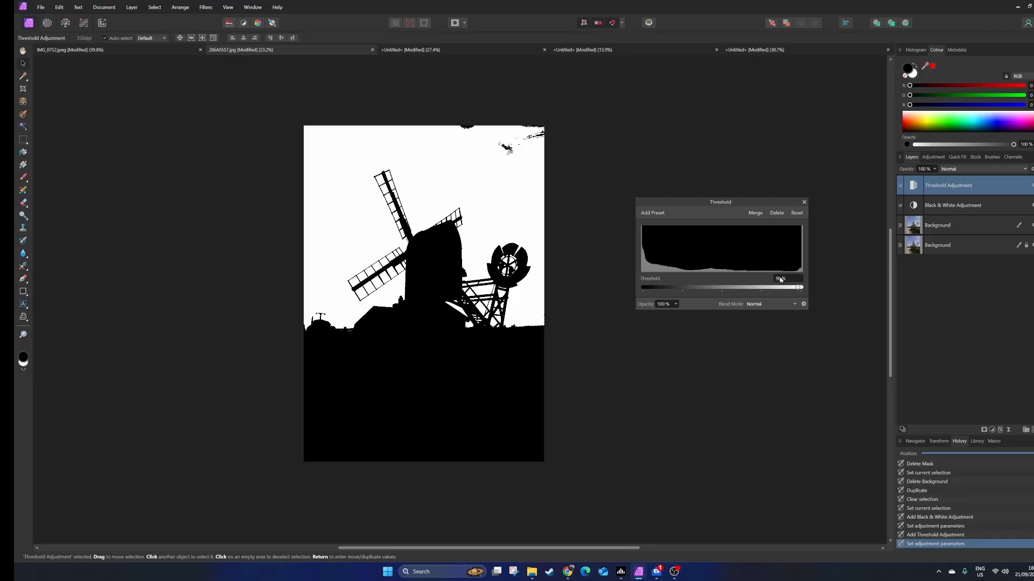
{"action": "left_click", "coordinate": [785, 280]}
{"action": "type", "text": "99"}
{"action": "key", "text": "Return"}
{"action": "left_click", "coordinate": [804, 202]}
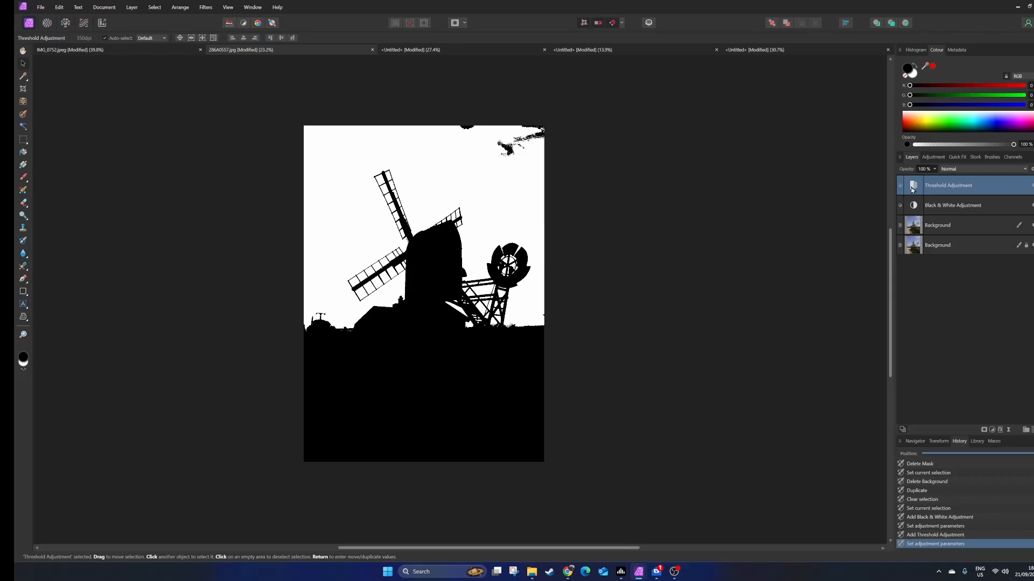
Merge the visible layers into a new pixel layer above the Threshold adjustment
{"action": "right_click", "coordinate": [945, 189]}
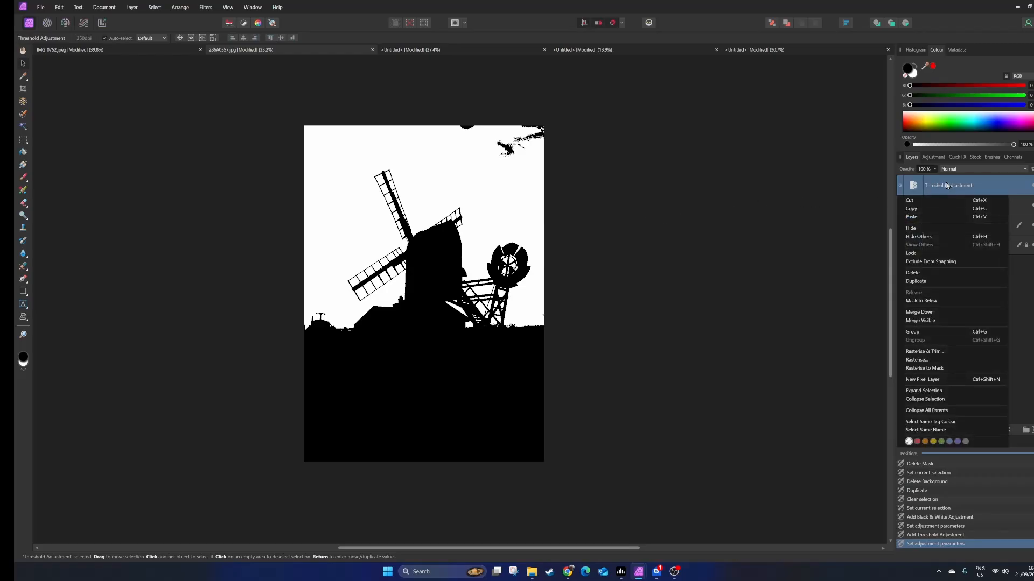
{"action": "left_click", "coordinate": [923, 321]}
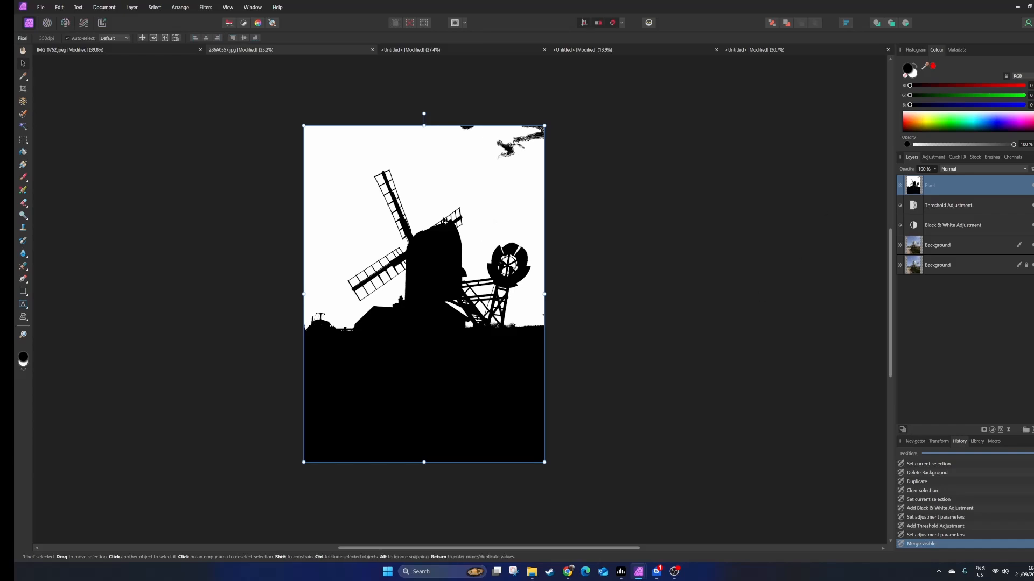
{"action": "left_click_drag", "start_coordinate": [456, 189], "coordinate": [468, 248]}
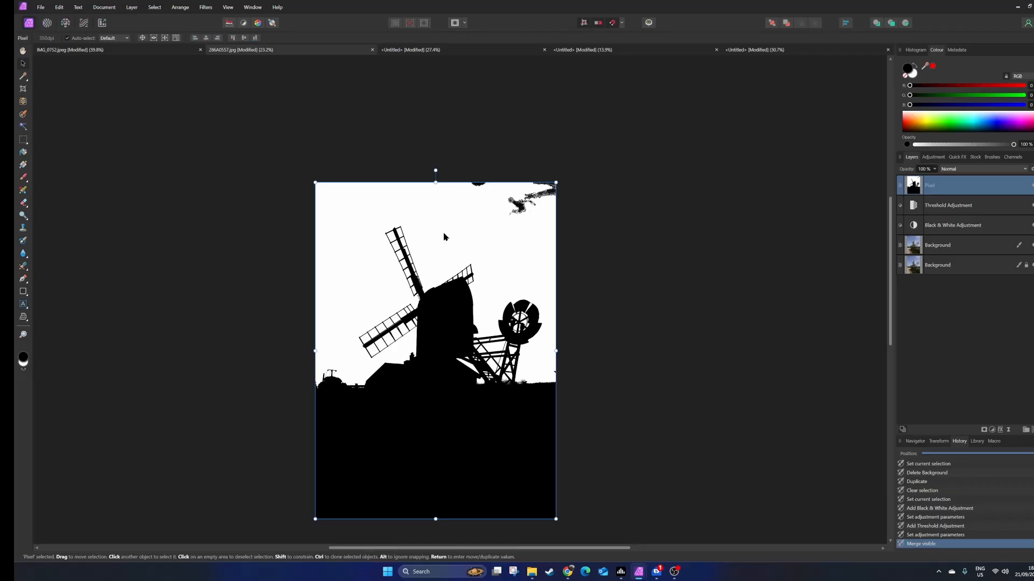
Paint white over the black cloud remnants in the sky of the merged layer with a 1125 px brush
{"action": "left_click", "coordinate": [21, 180]}
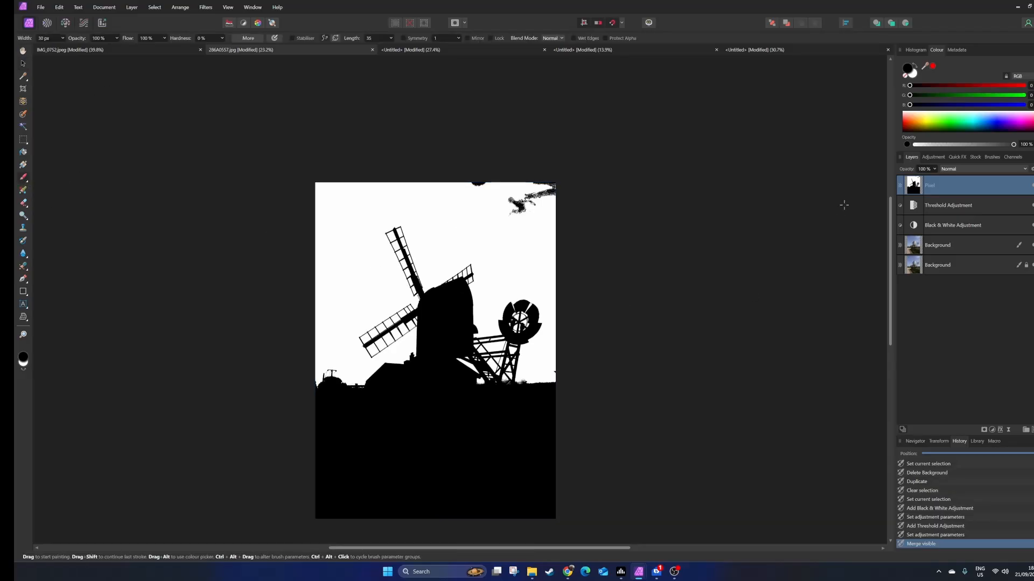
{"action": "left_click", "coordinate": [915, 73]}
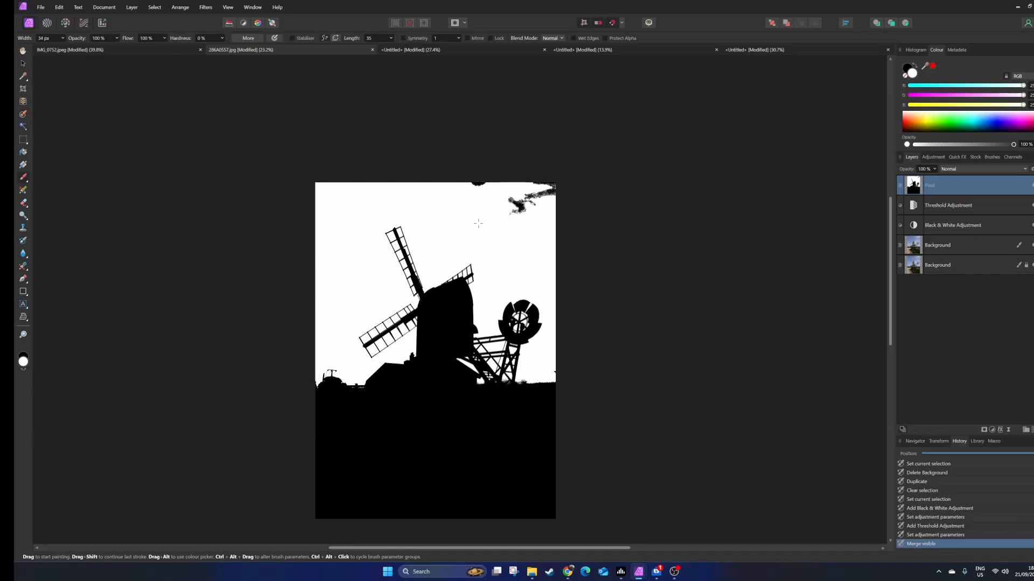
{"action": "key", "text": "bracketright"}
{"action": "key", "text": "bracketright"}
{"action": "key", "text": "bracketright"}
{"action": "key", "text": "bracketright"}
{"action": "key", "text": "bracketright"}
{"action": "key", "text": "bracketright"}
{"action": "key", "text": "bracketright"}
{"action": "key", "text": "bracketright"}
{"action": "key", "text": "bracketright"}
{"action": "key", "text": "bracketright"}
{"action": "mouse_move", "coordinate": [493, 218]}
{"action": "left_mouse_down"}
{"action": "mouse_move", "coordinate": [569, 210]}
{"action": "mouse_move", "coordinate": [524, 217]}
{"action": "mouse_move", "coordinate": [589, 191]}
{"action": "mouse_move", "coordinate": [493, 212]}
{"action": "mouse_move", "coordinate": [545, 196]}
{"action": "mouse_move", "coordinate": [567, 169]}
{"action": "mouse_move", "coordinate": [532, 191]}
{"action": "mouse_move", "coordinate": [440, 186]}
{"action": "mouse_move", "coordinate": [533, 190]}
{"action": "mouse_move", "coordinate": [455, 187]}
{"action": "mouse_move", "coordinate": [540, 204]}
{"action": "mouse_move", "coordinate": [497, 213]}
{"action": "mouse_move", "coordinate": [521, 209]}
{"action": "mouse_move", "coordinate": [543, 373]}
{"action": "left_mouse_up"}
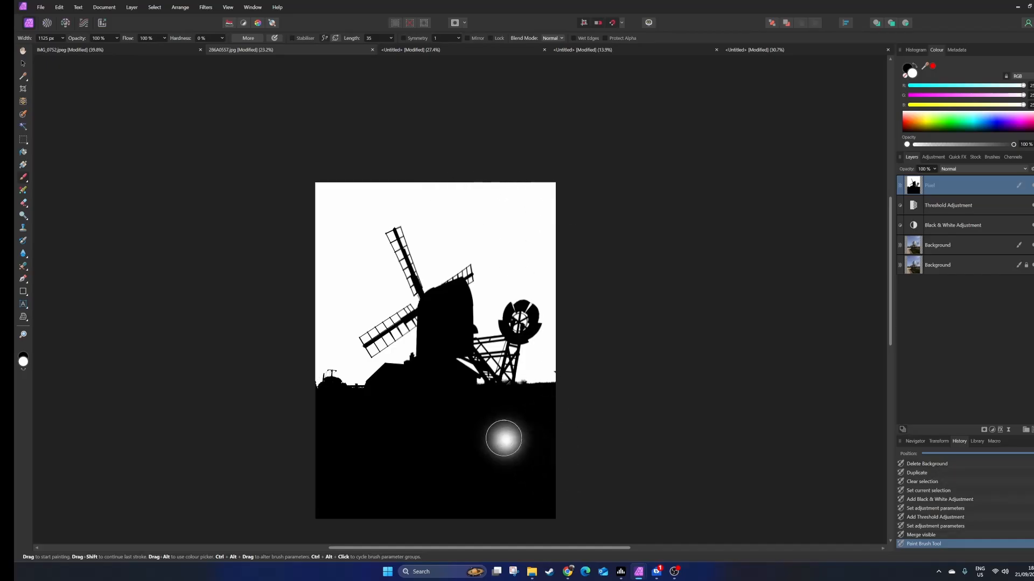
{"action": "scroll", "coordinate": [503, 438], "scroll_direction": "up", "scroll_amount": 4}
{"action": "scroll", "coordinate": [441, 325], "scroll_direction": "down", "scroll_amount": 1}
{"action": "scroll", "coordinate": [589, 330], "scroll_direction": "left", "scroll_amount": 2}
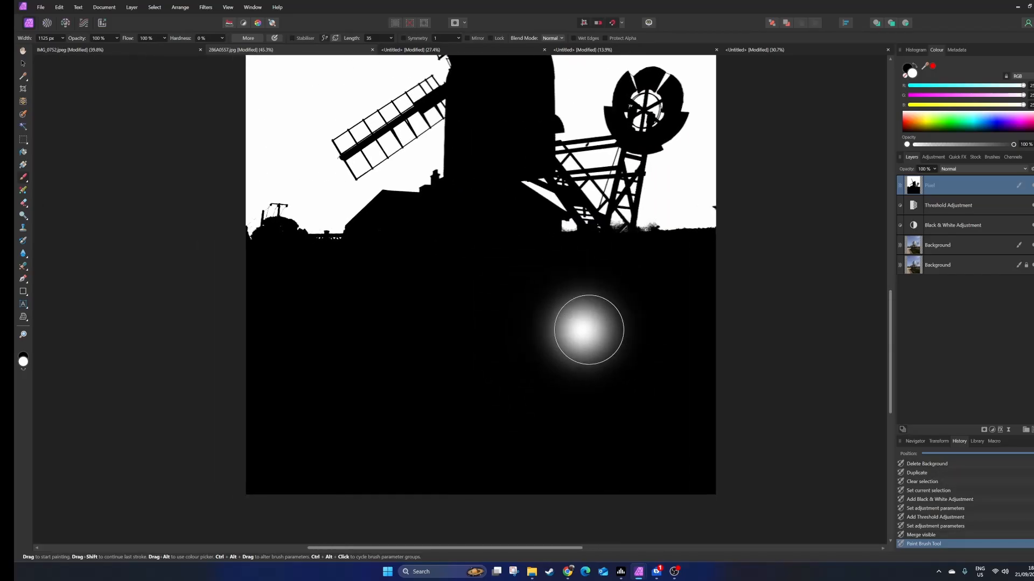
{"action": "scroll", "coordinate": [352, 286], "scroll_direction": "right", "scroll_amount": 2}
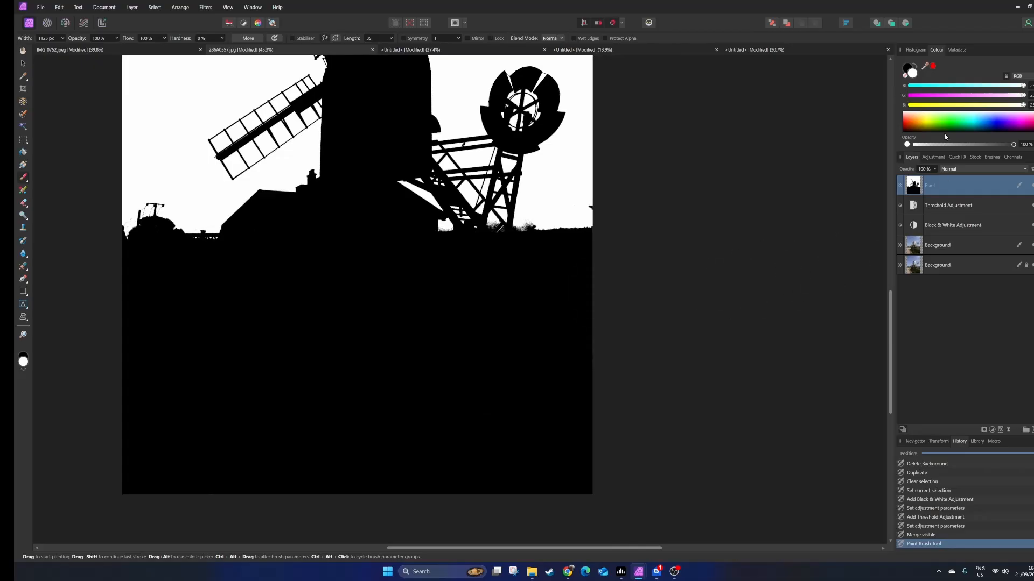
{"action": "left_click", "coordinate": [907, 69]}
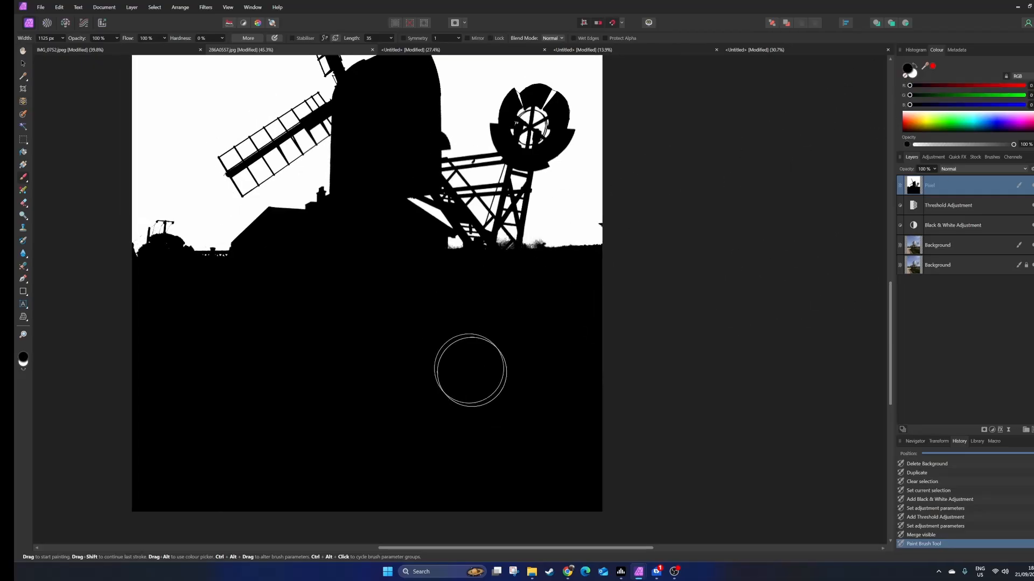
{"action": "scroll", "coordinate": [634, 279], "scroll_direction": "up", "scroll_amount": 1}
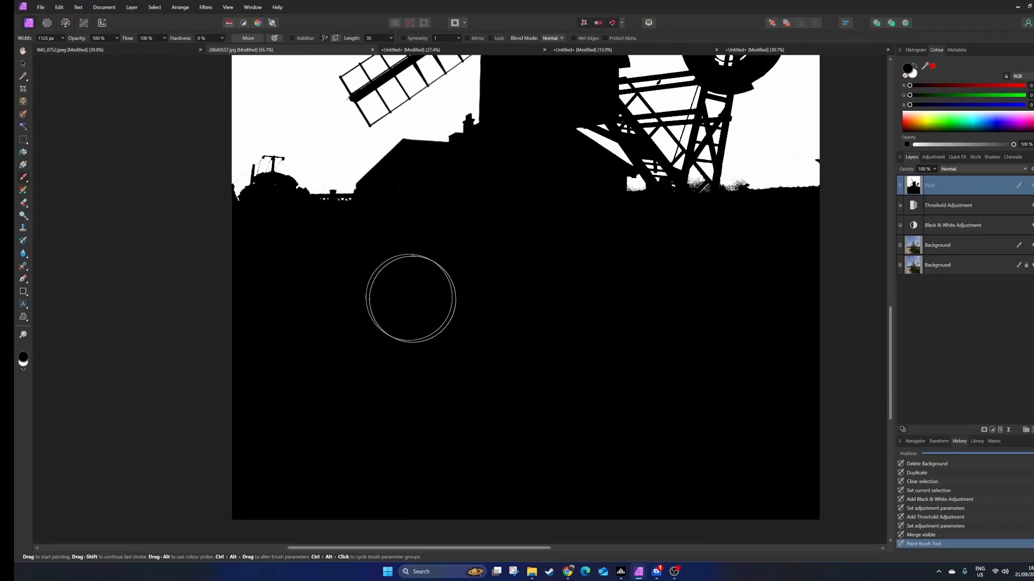
{"action": "scroll", "coordinate": [450, 323], "scroll_direction": "up", "scroll_amount": 2}
{"action": "left_click_drag", "start_coordinate": [411, 300], "coordinate": [385, 252]}
{"action": "key", "text": "ctrl+z"}
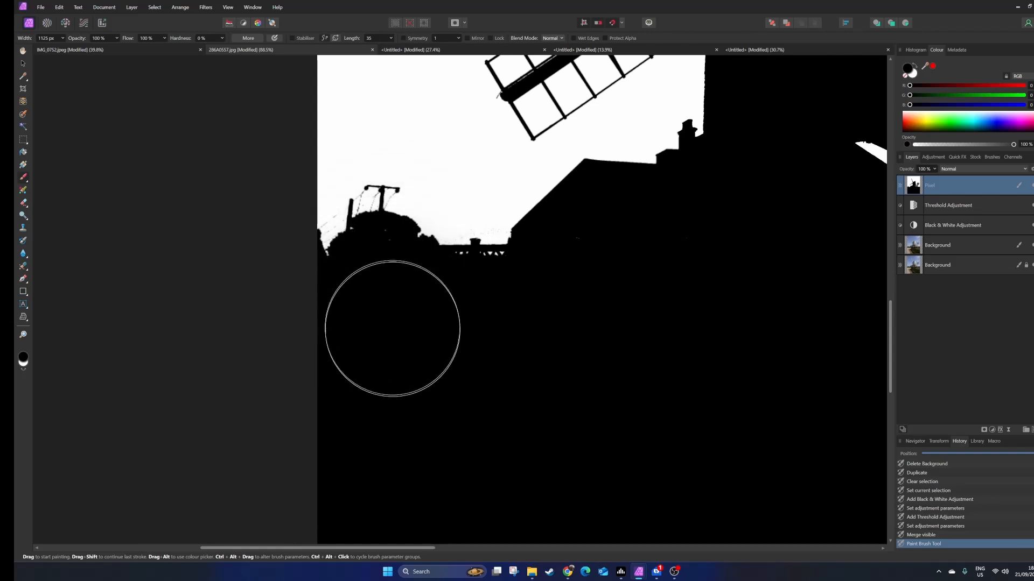
Paint white over the black specks in the sky just above the fence beside the roof with a 116 px brush
{"action": "left_click_drag", "start_coordinate": [516, 329], "coordinate": [503, 330]}
{"action": "scroll", "coordinate": [503, 329], "scroll_direction": "up", "scroll_amount": 3}
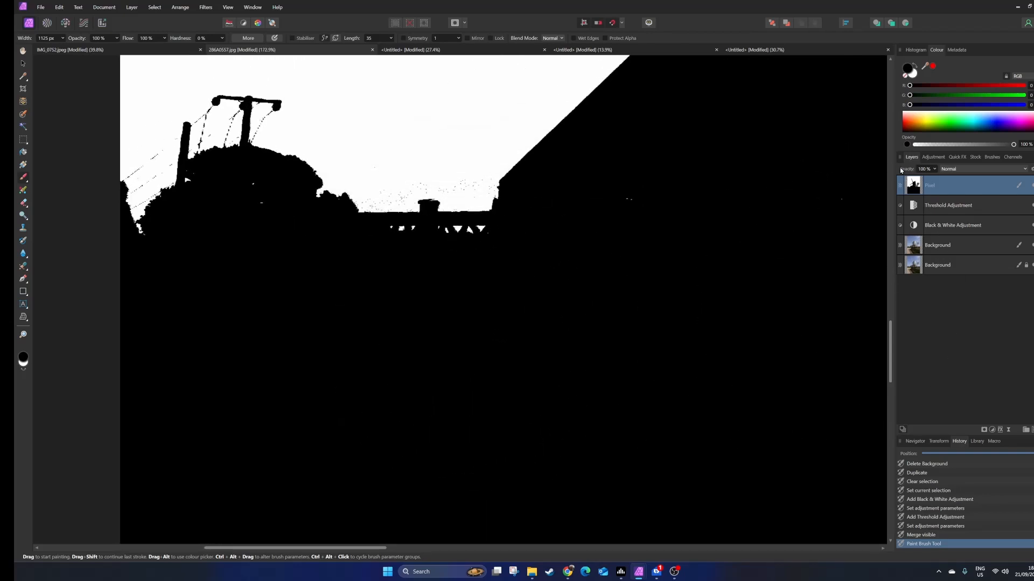
{"action": "left_click", "coordinate": [912, 73]}
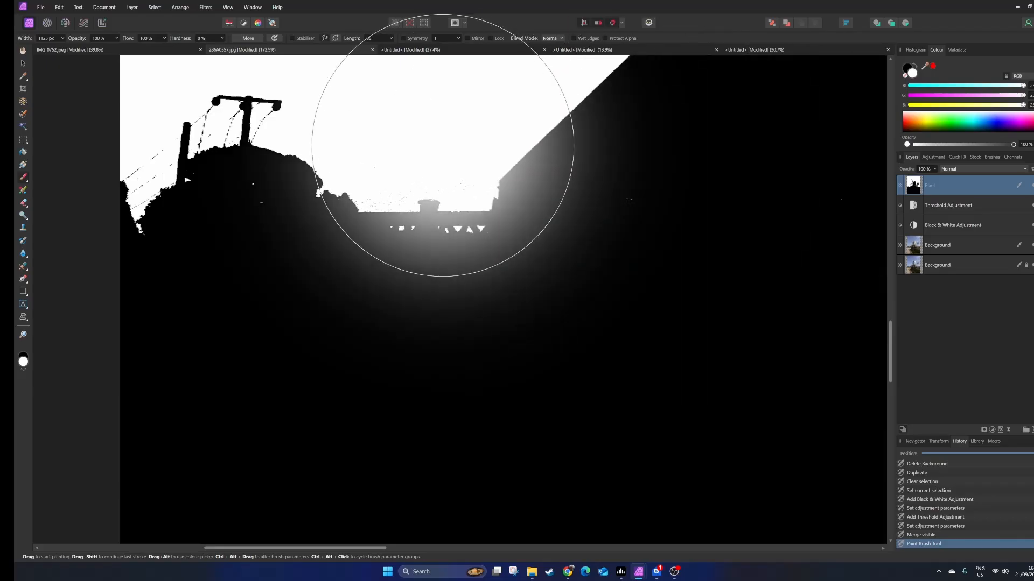
{"action": "key", "text": "bracketleft"}
{"action": "key", "text": "bracketleft"}
{"action": "key", "text": "bracketleft"}
{"action": "key", "text": "bracketleft"}
{"action": "key", "text": "bracketleft"}
{"action": "key", "text": "bracketleft"}
{"action": "key", "text": "bracketleft"}
{"action": "key", "text": "bracketleft"}
{"action": "key", "text": "bracketleft"}
{"action": "key", "text": "bracketleft"}
{"action": "key", "text": "bracketleft"}
{"action": "key", "text": "bracketleft"}
{"action": "key", "text": "bracketleft"}
{"action": "key", "text": "bracketleft"}
{"action": "key", "text": "bracketleft"}
{"action": "key", "text": "bracketleft"}
{"action": "key", "text": "bracketleft"}
{"action": "key", "text": "bracketleft"}
{"action": "key", "text": "bracketleft"}
{"action": "key", "text": "bracketleft"}
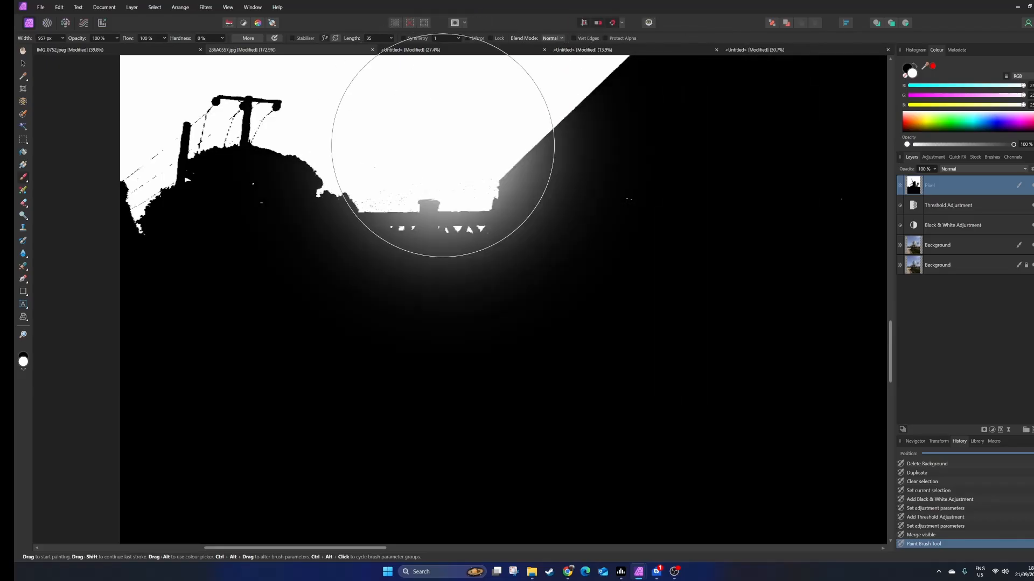
{"action": "key", "text": "bracketleft"}
{"action": "key", "text": "bracketleft"}
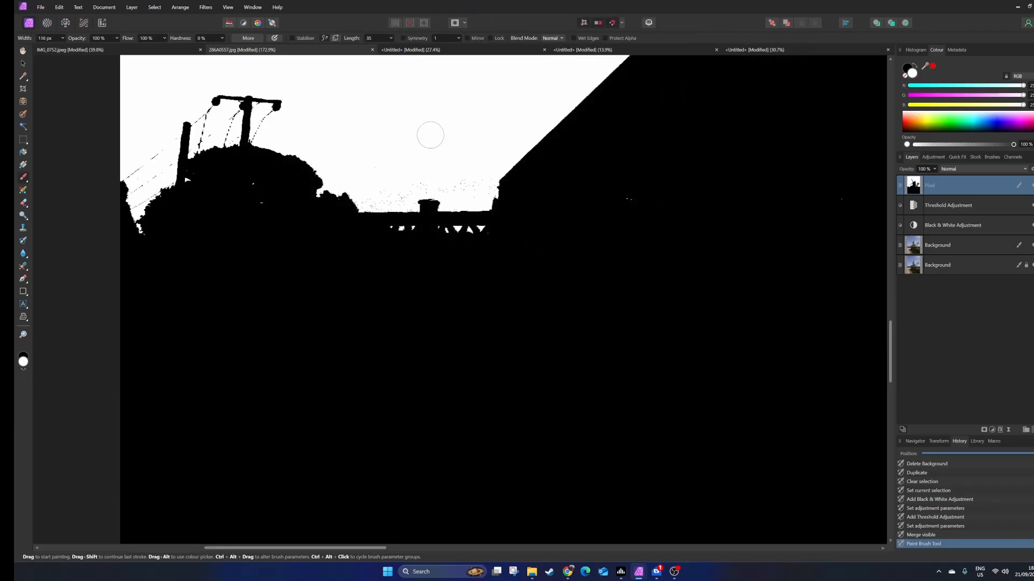
{"action": "mouse_move", "coordinate": [374, 192]}
{"action": "left_mouse_down"}
{"action": "mouse_move", "coordinate": [443, 179]}
{"action": "mouse_move", "coordinate": [410, 181]}
{"action": "mouse_move", "coordinate": [479, 184]}
{"action": "left_mouse_up"}
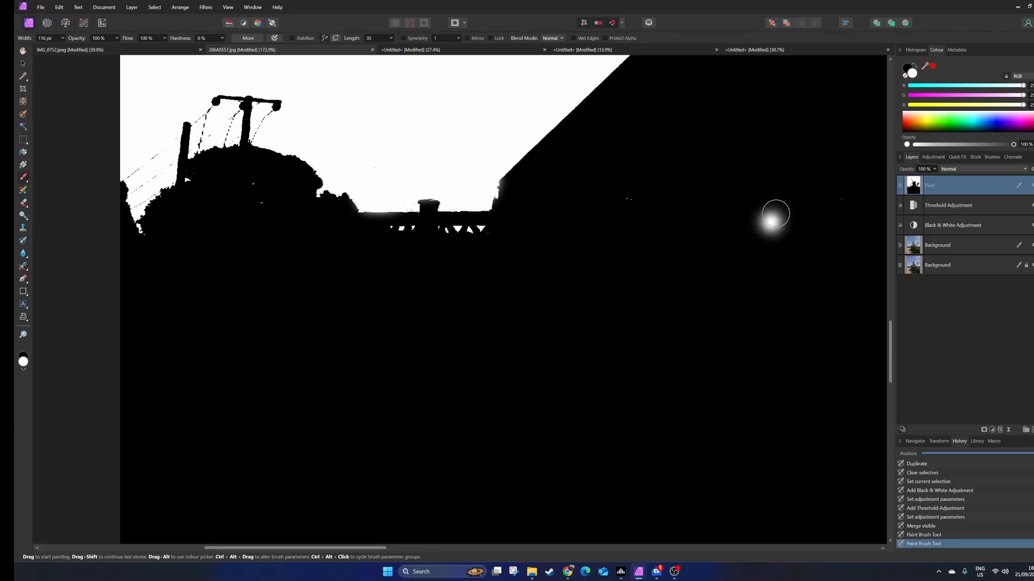
Paint black over the white specks inside the building silhouette with the 116 px brush
{"action": "left_click", "coordinate": [907, 69]}
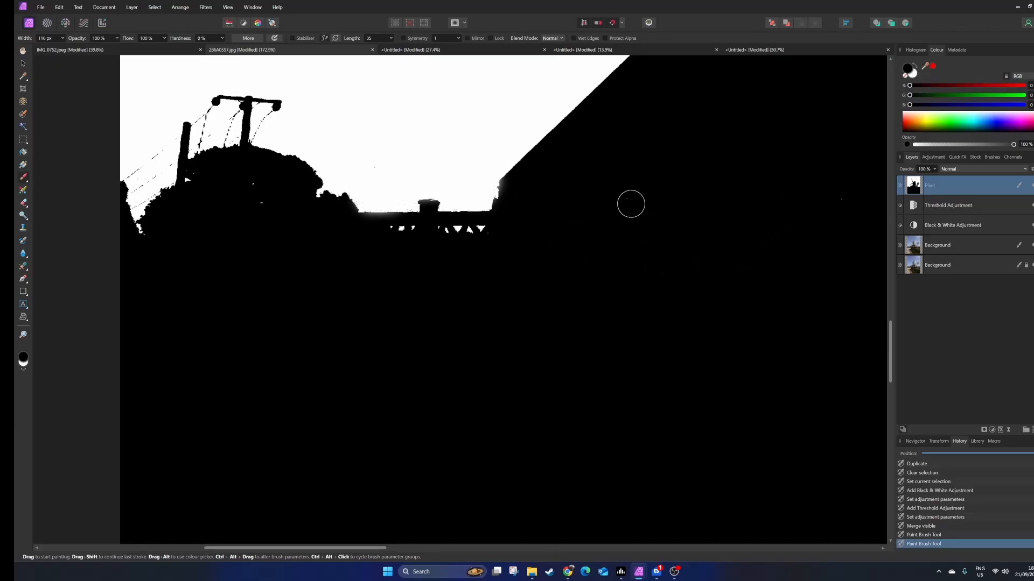
{"action": "left_click_drag", "start_coordinate": [630, 203], "coordinate": [680, 203]}
{"action": "scroll", "coordinate": [645, 202], "scroll_direction": "down", "scroll_amount": 8}
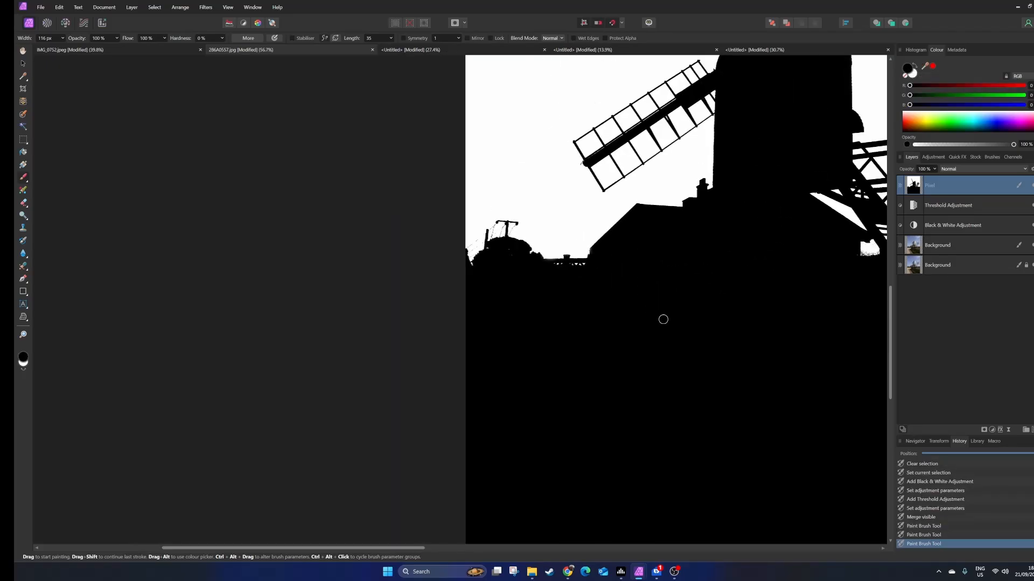
Invert the merged pixel layer so the sky is black and the windmill and ground are white
{"action": "scroll", "coordinate": [307, 270], "scroll_direction": "down", "scroll_amount": 2}
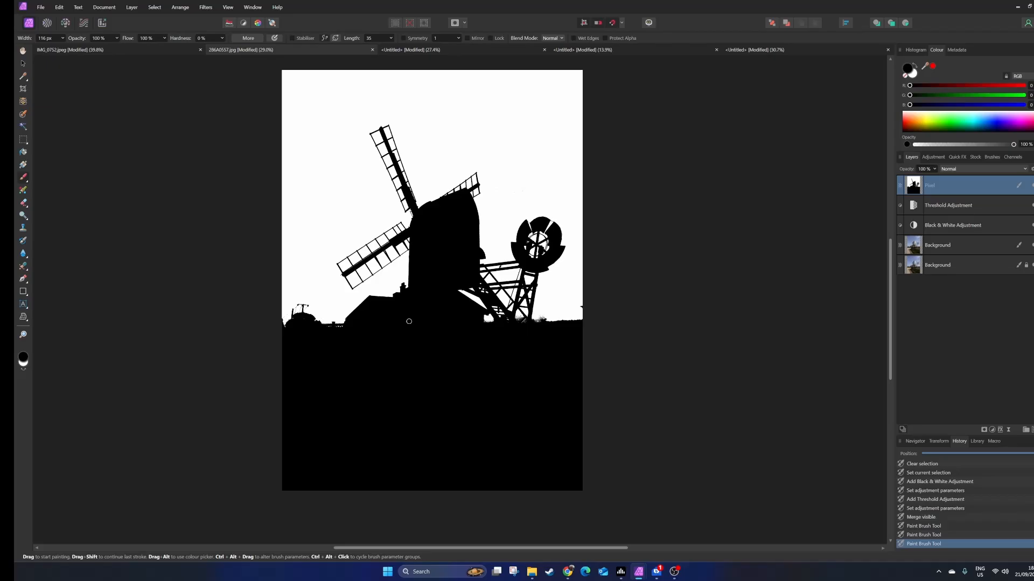
{"action": "left_click", "coordinate": [132, 7]}
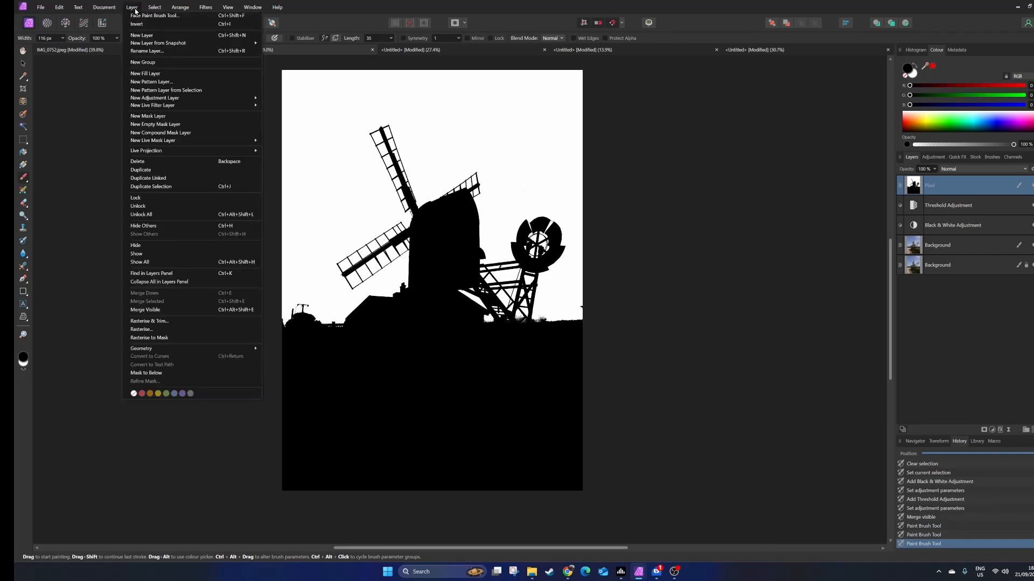
{"action": "left_click", "coordinate": [160, 25]}
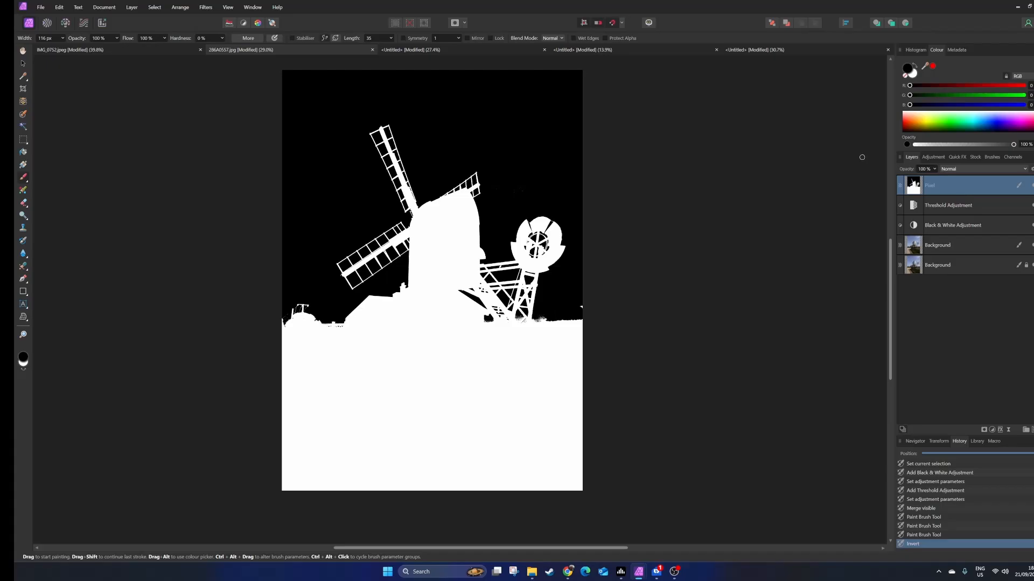
Delete the Threshold and Black & White adjustment layers
{"action": "left_click", "coordinate": [964, 209]}
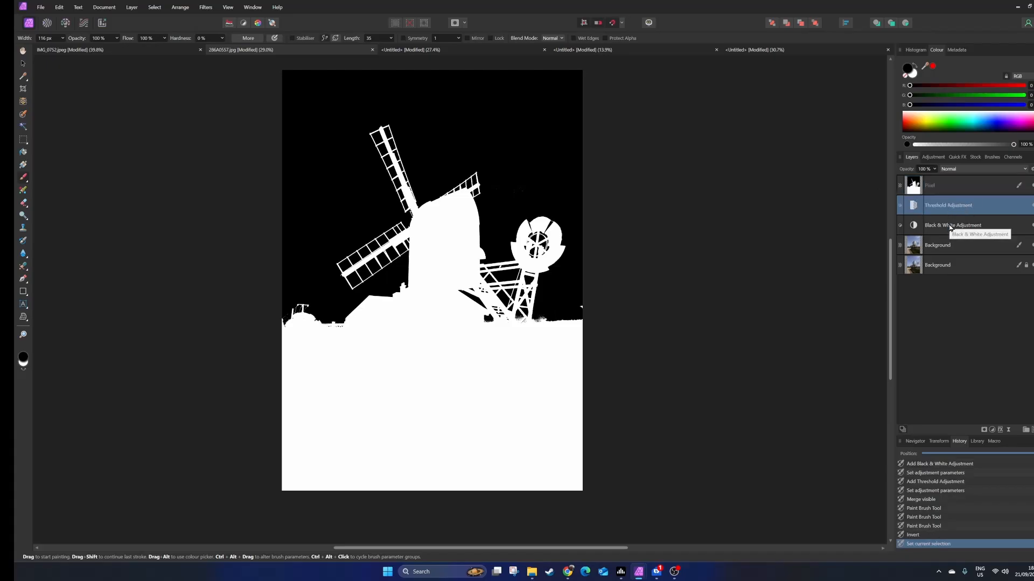
{"action": "left_click", "coordinate": [950, 226], "text": "shift"}
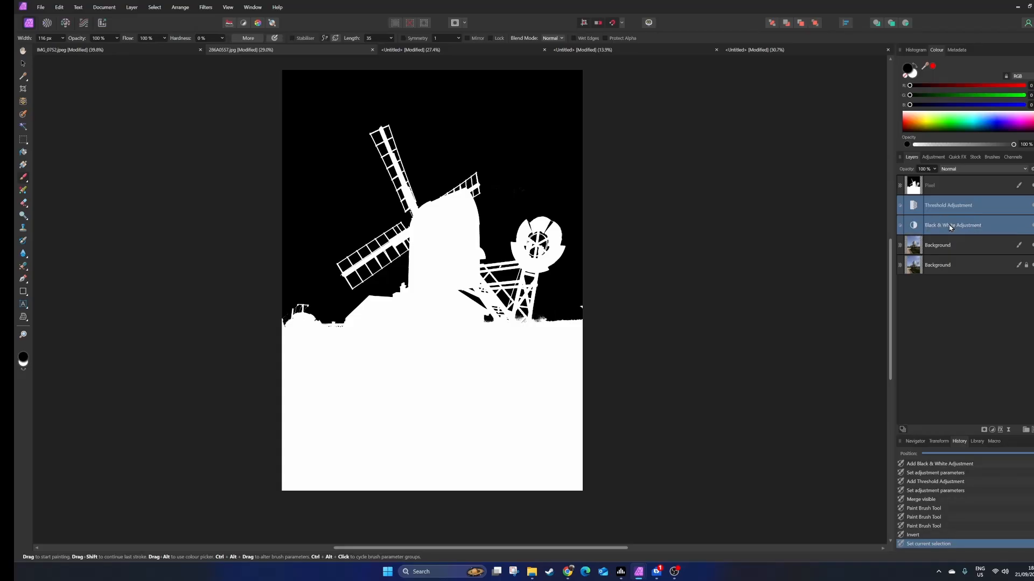
{"action": "right_click", "coordinate": [951, 227]}
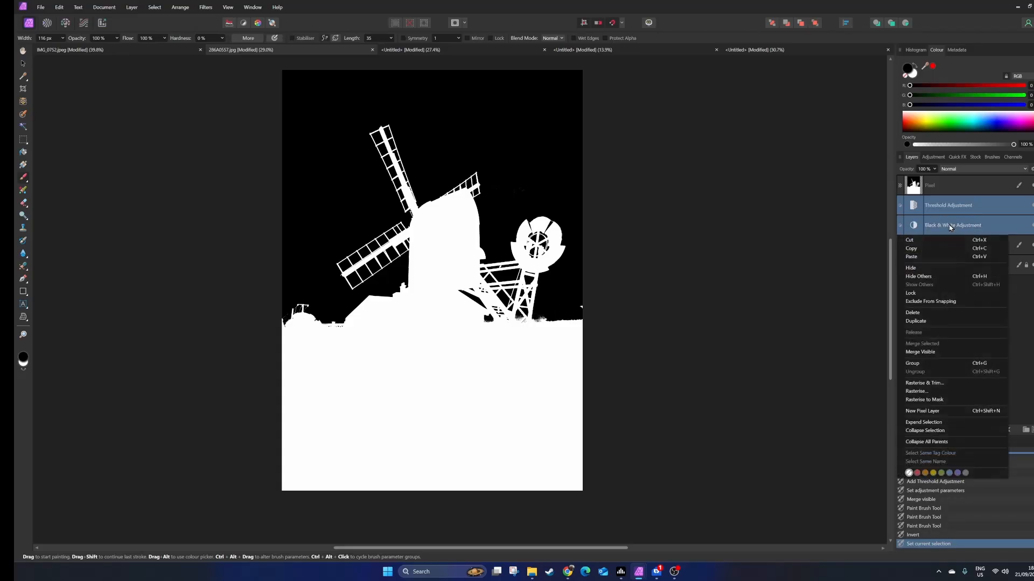
{"action": "left_click", "coordinate": [928, 314]}
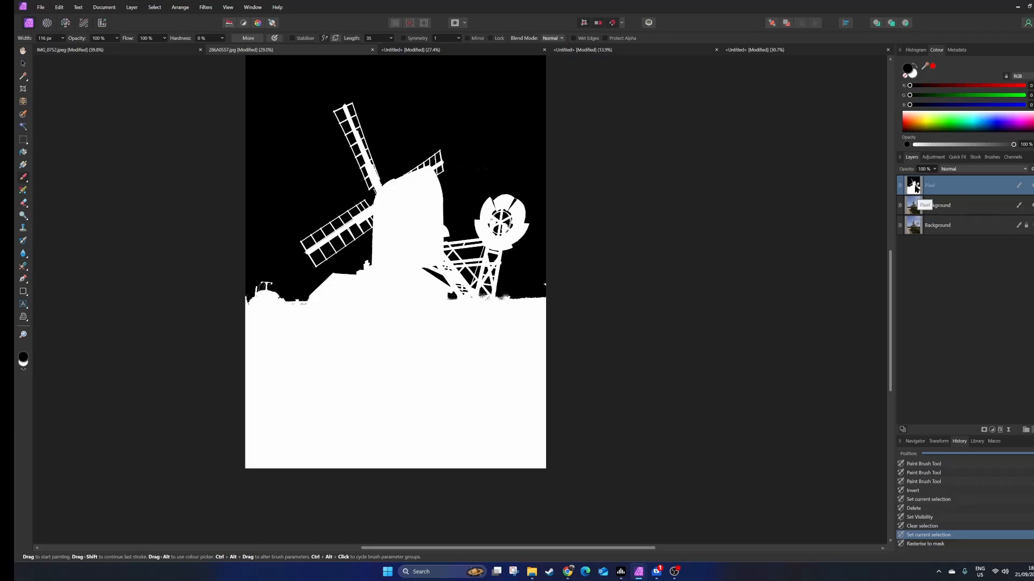
Rasterise the inverted pixel layer to a mask
{"action": "right_click", "coordinate": [915, 187]}
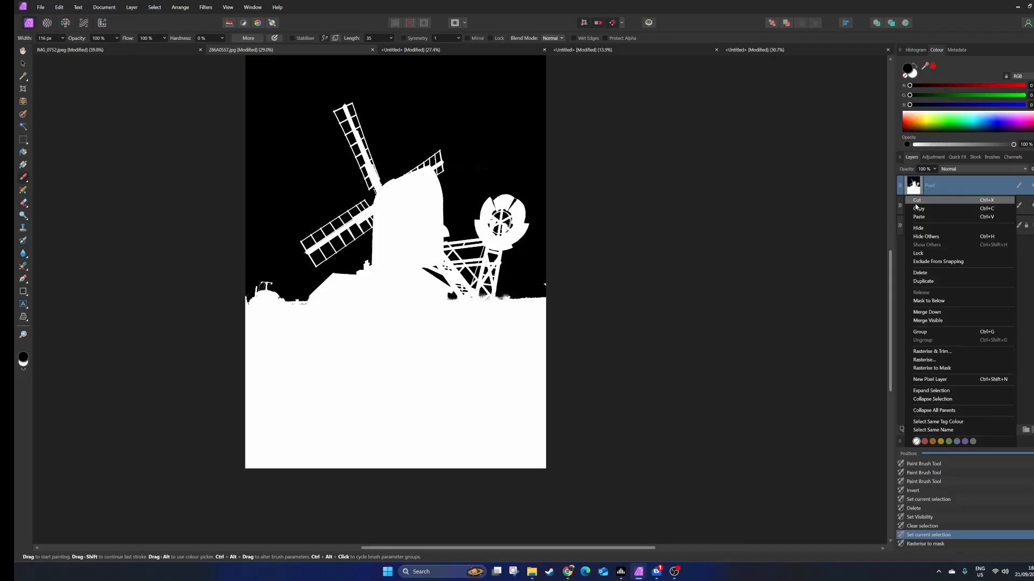
{"action": "left_click", "coordinate": [943, 371]}
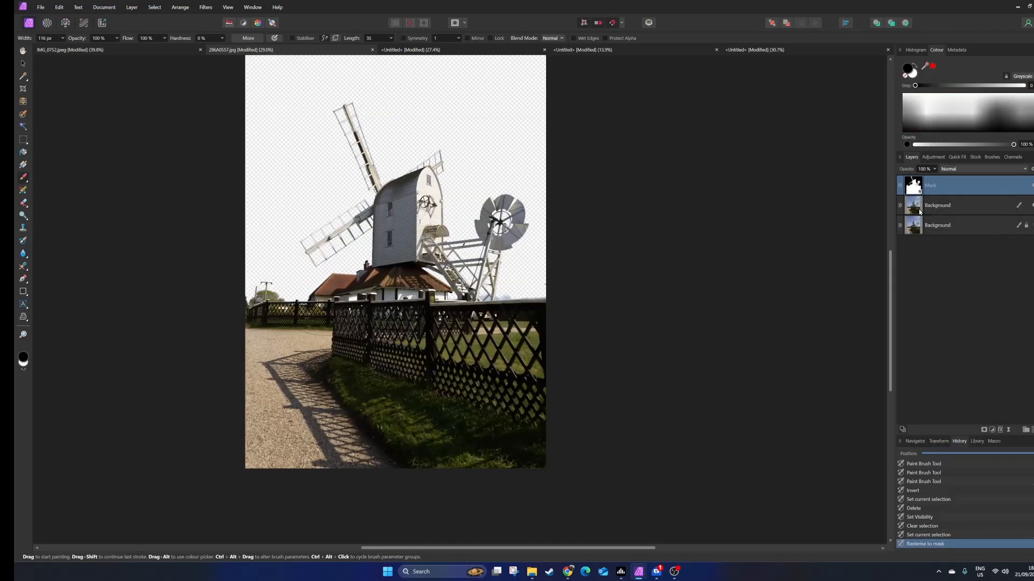
Examine the masked edges around the windmill's sails, roof and fan wheel up close
{"action": "left_click_drag", "start_coordinate": [411, 208], "coordinate": [428, 240]}
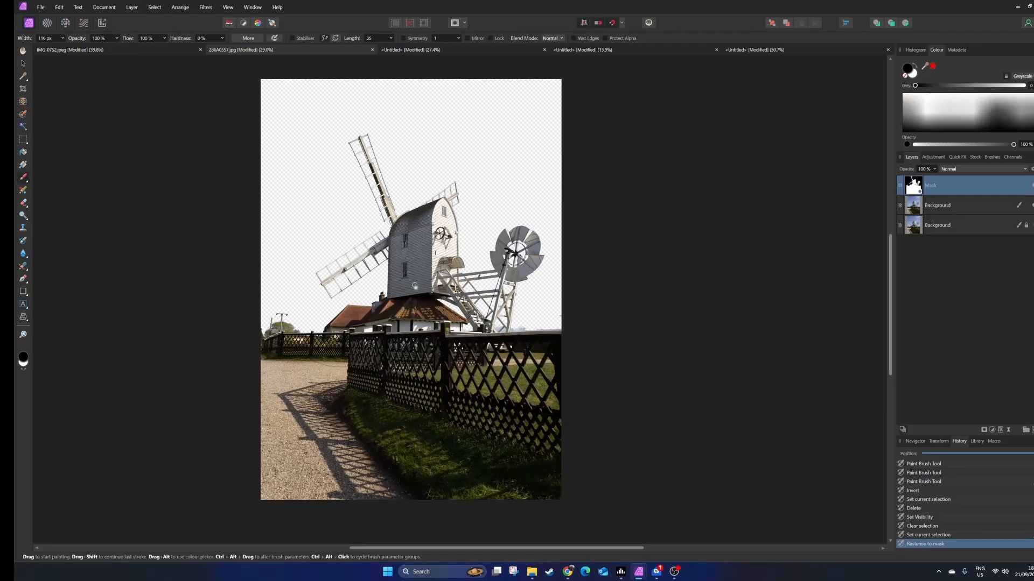
{"action": "scroll", "coordinate": [415, 288], "scroll_direction": "up", "scroll_amount": 5}
{"action": "scroll", "coordinate": [330, 297], "scroll_direction": "up", "scroll_amount": 3}
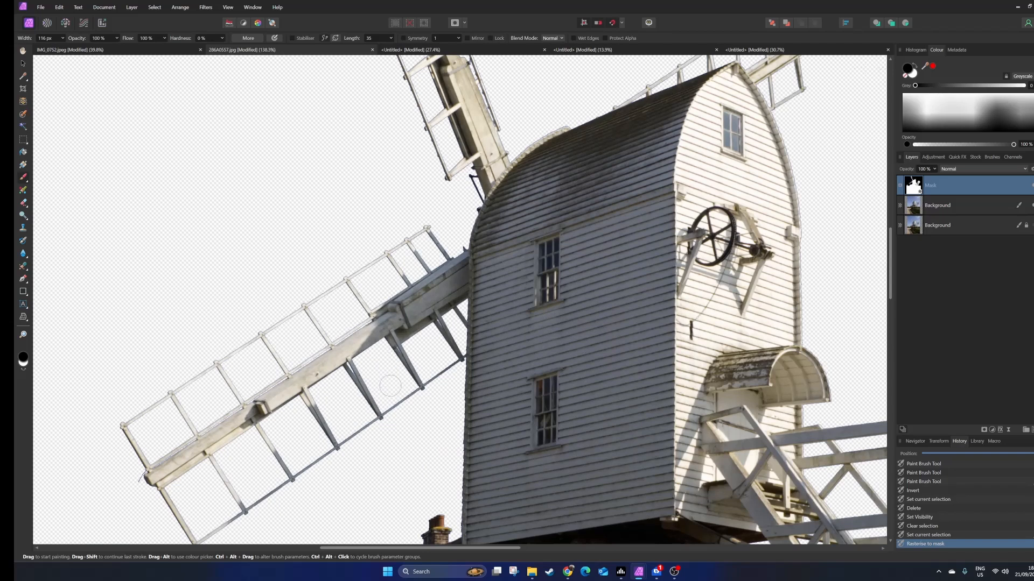
{"action": "left_click_drag", "start_coordinate": [259, 442], "coordinate": [199, 362]}
{"action": "left_click_drag", "start_coordinate": [495, 205], "coordinate": [480, 396]}
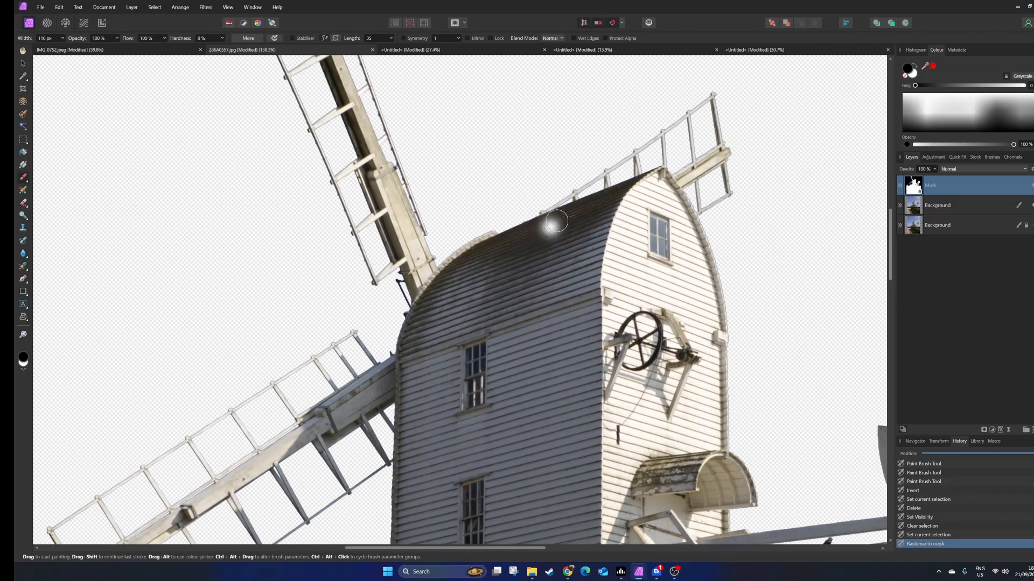
{"action": "left_click_drag", "start_coordinate": [549, 224], "coordinate": [406, 261]}
{"action": "scroll", "coordinate": [624, 254], "scroll_direction": "down", "scroll_amount": 5}
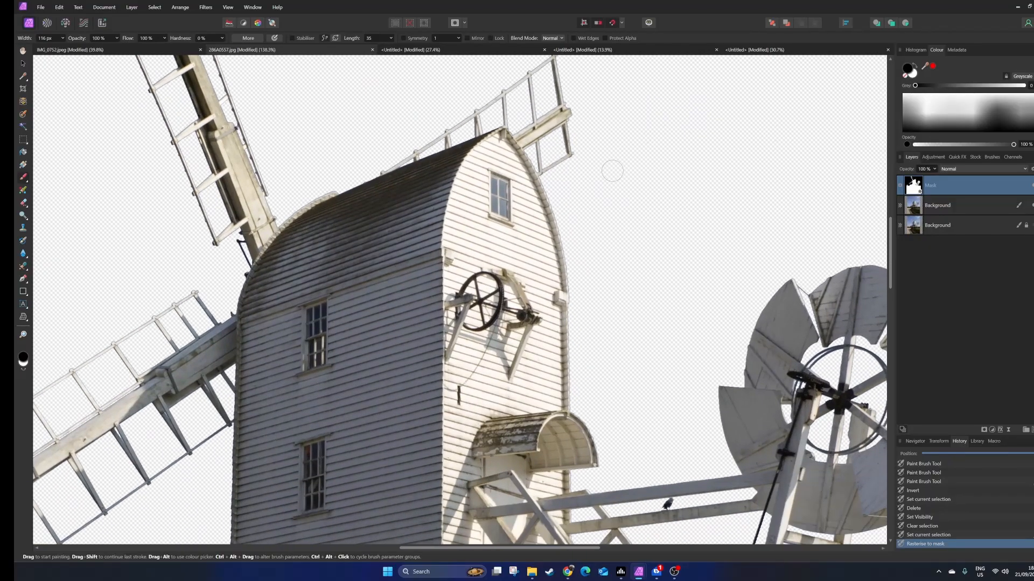
{"action": "scroll", "coordinate": [651, 225], "scroll_direction": "down", "scroll_amount": 1}
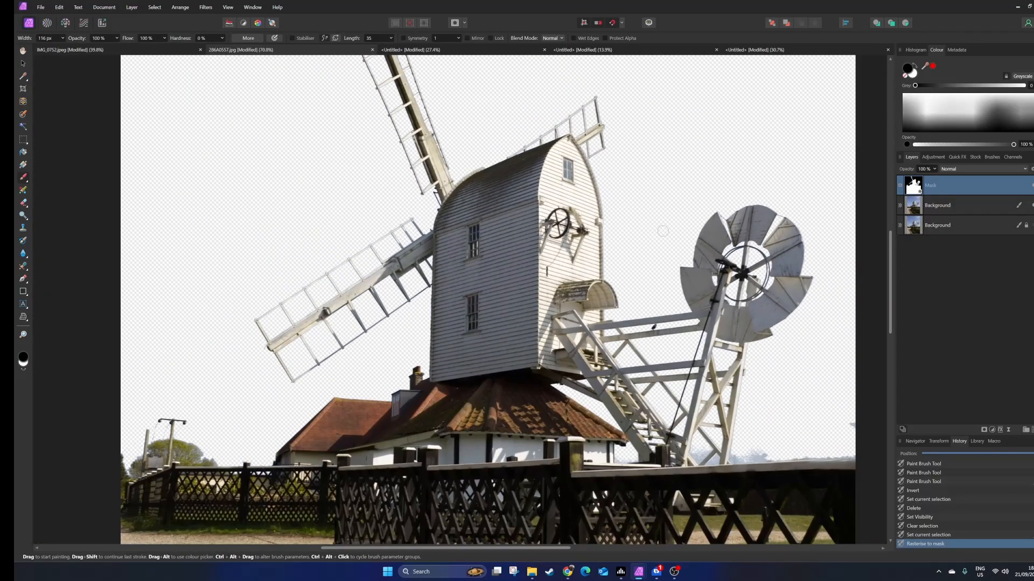
Nest the mask in the upper Background layer and toggle the lower Background layer's visibility to compare skies, leaving it hidden
{"action": "left_click_drag", "start_coordinate": [911, 187], "coordinate": [923, 216]}
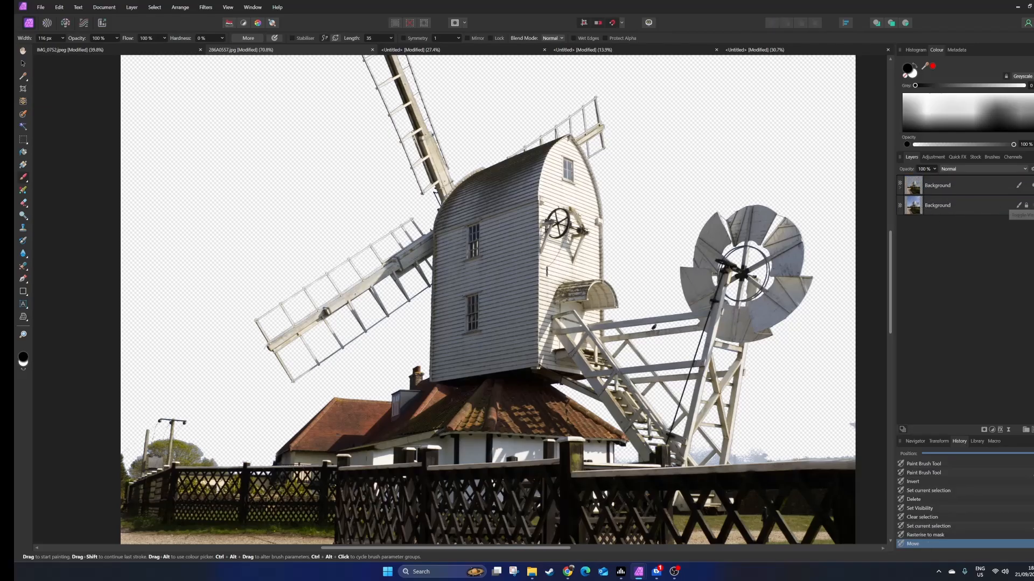
{"action": "left_click", "coordinate": [1030, 206]}
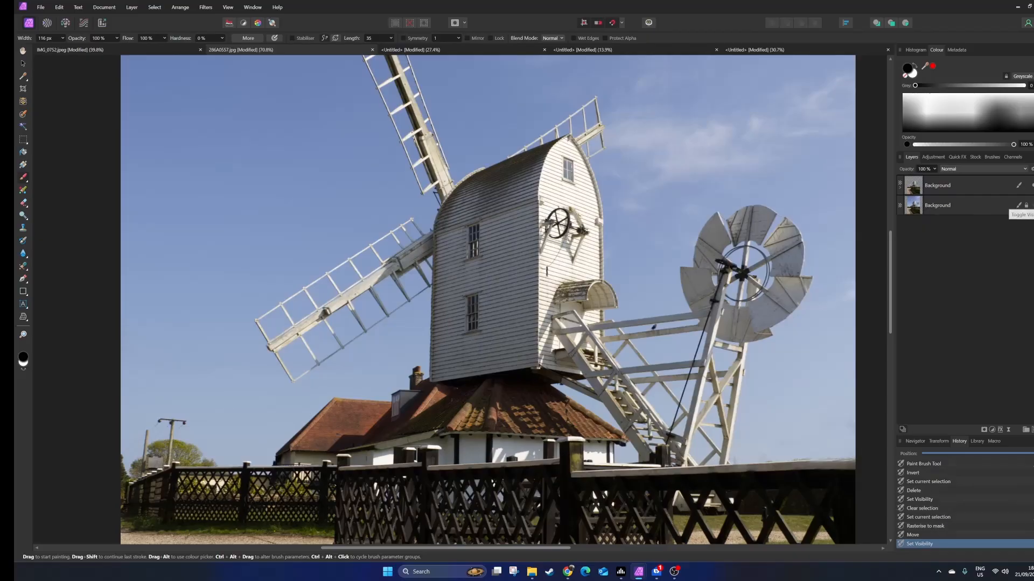
{"action": "left_click", "coordinate": [1031, 205]}
{"action": "left_click", "coordinate": [1031, 205]}
{"action": "scroll", "coordinate": [848, 275], "scroll_direction": "down", "scroll_amount": 5}
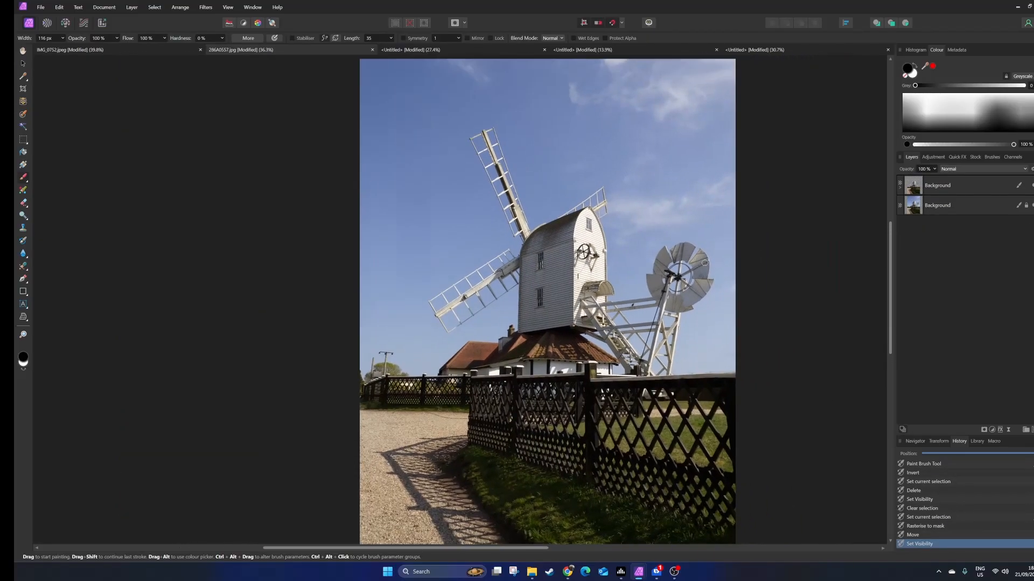
{"action": "left_click", "coordinate": [1031, 205]}
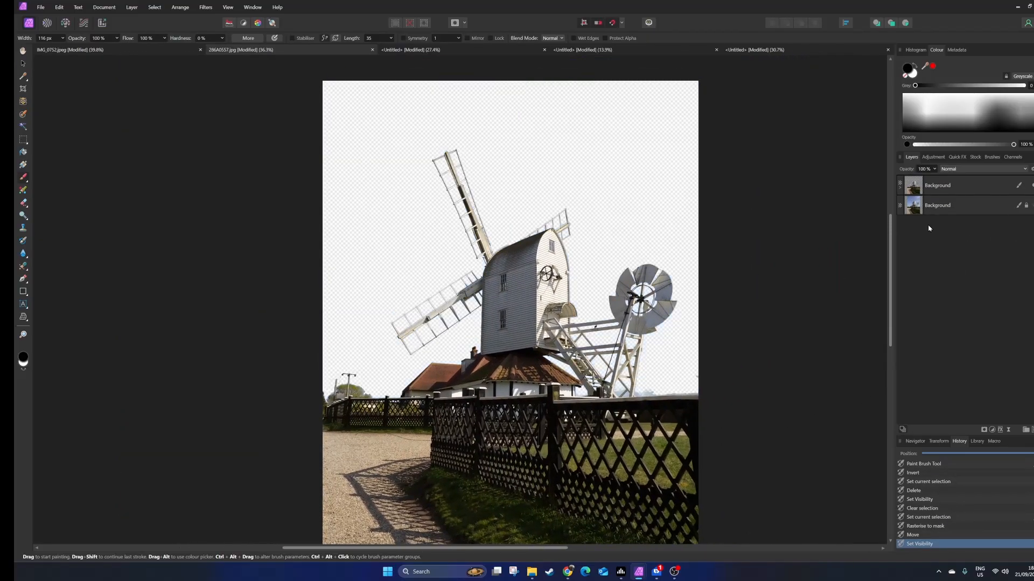
Copy the Background layer of the cloudy seascape IMG_0752.jpeg and return to the windmill document
{"action": "left_click", "coordinate": [92, 50]}
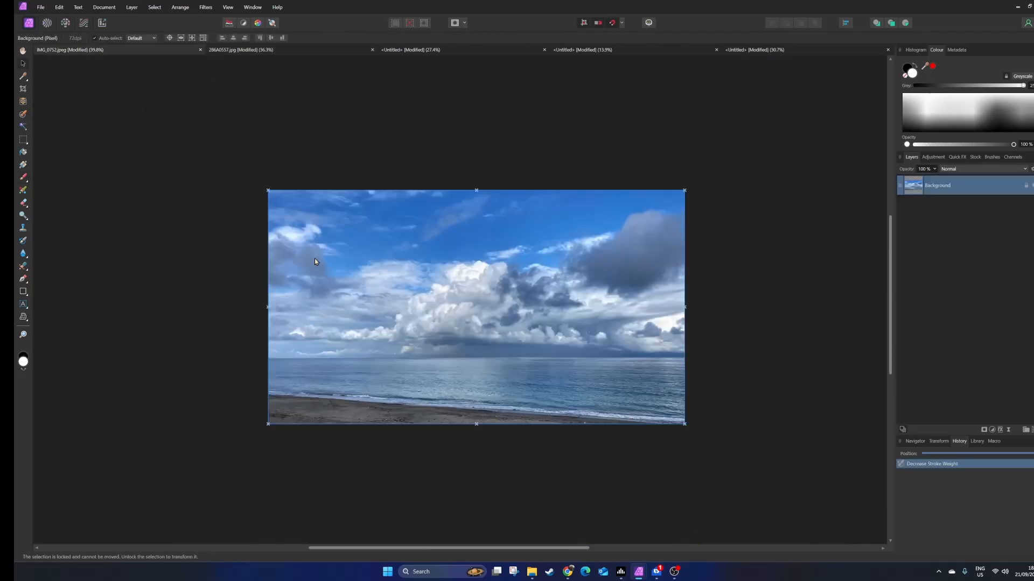
{"action": "right_click", "coordinate": [904, 194]}
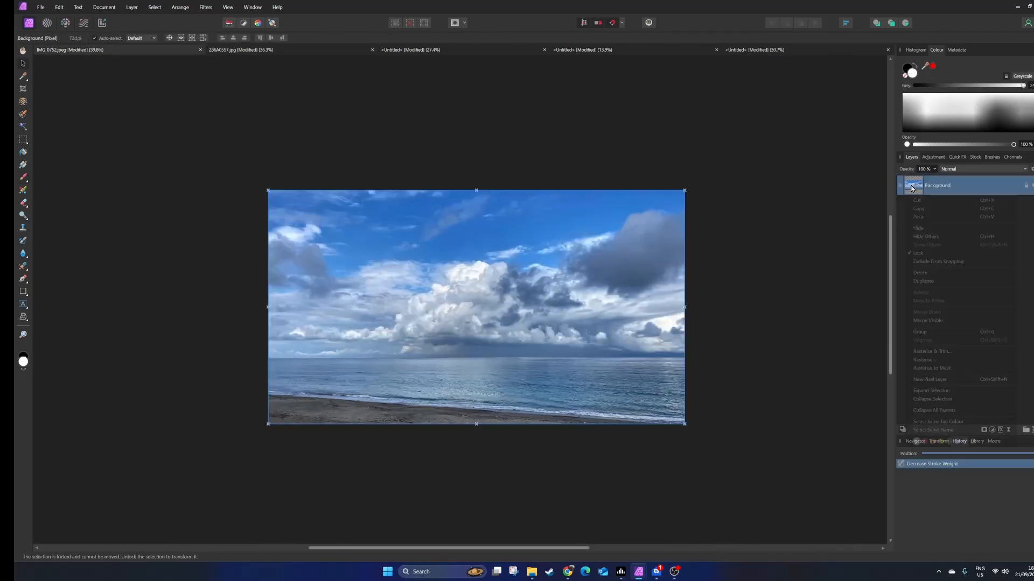
{"action": "left_click", "coordinate": [932, 210]}
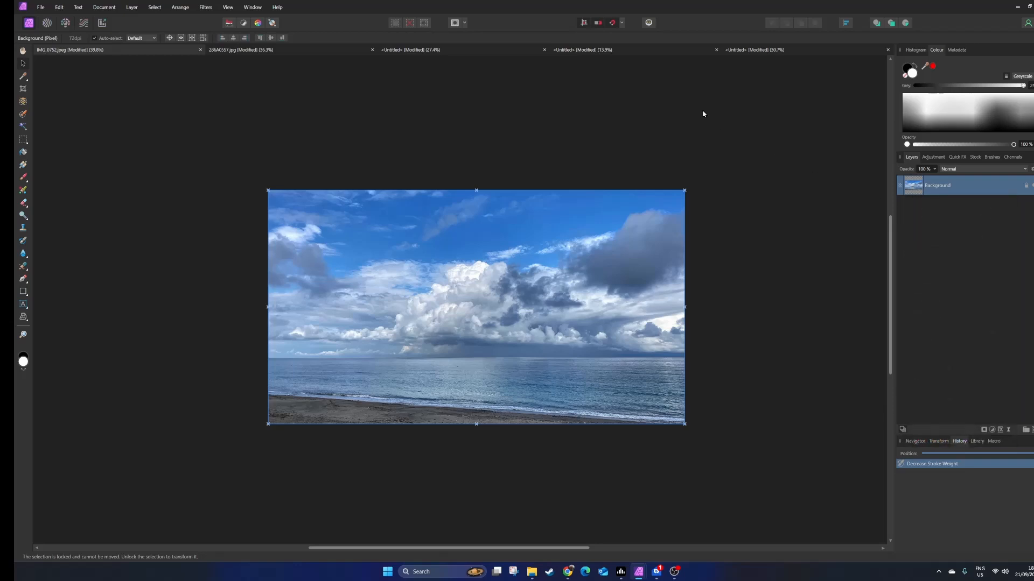
{"action": "left_click", "coordinate": [563, 50]}
{"action": "left_click", "coordinate": [492, 51]}
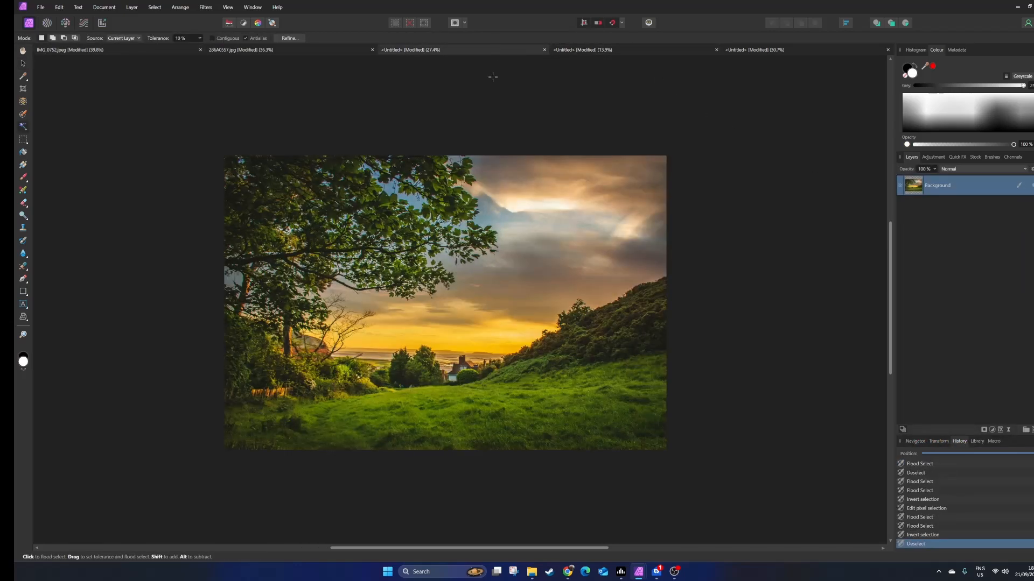
{"action": "left_click", "coordinate": [275, 51]}
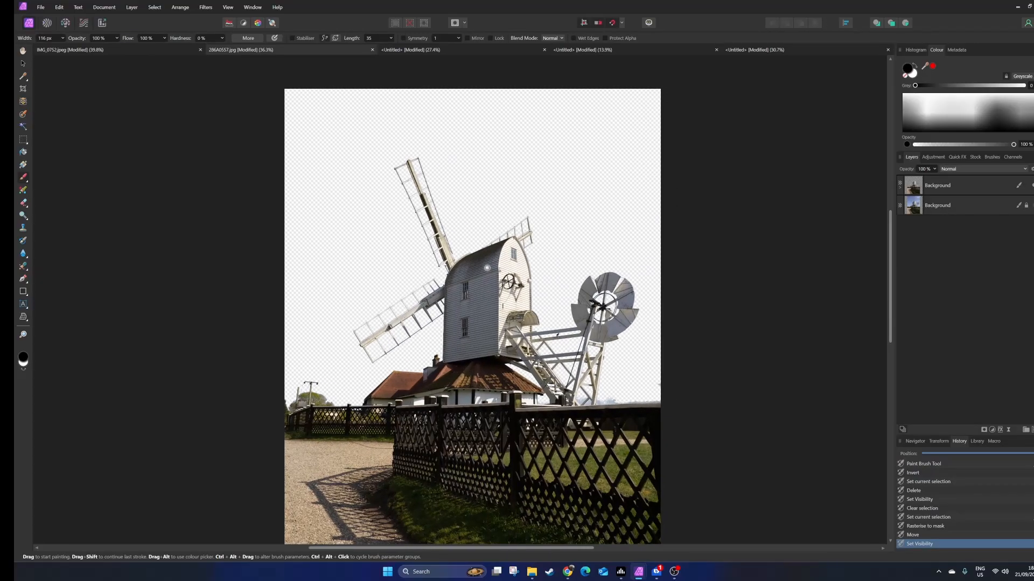
Paste the copied cloudy seascape directly above the lower Background layer and activate the Move tool
{"action": "right_click", "coordinate": [918, 210]}
{"action": "left_click", "coordinate": [925, 235]}
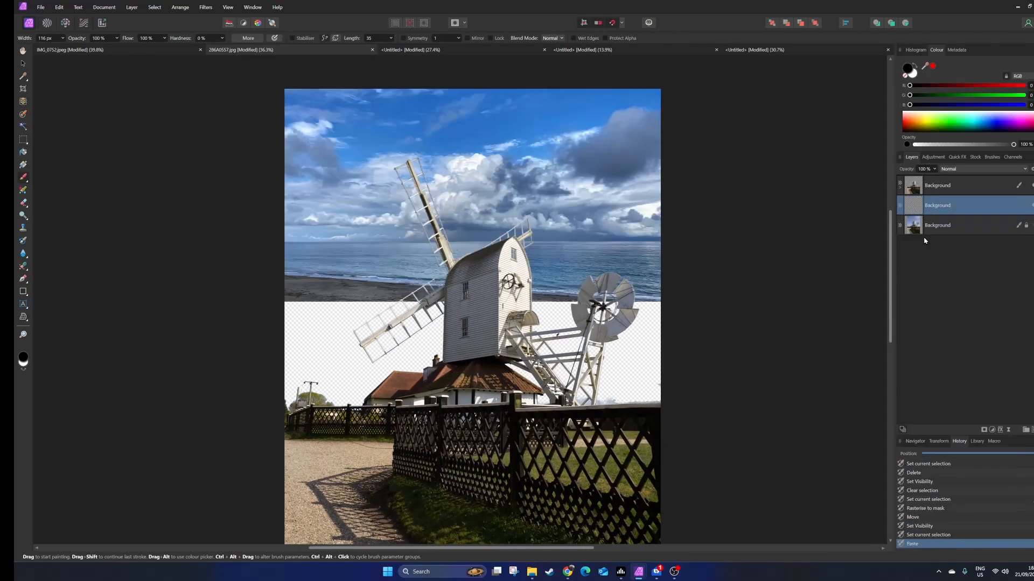
{"action": "left_click", "coordinate": [23, 64]}
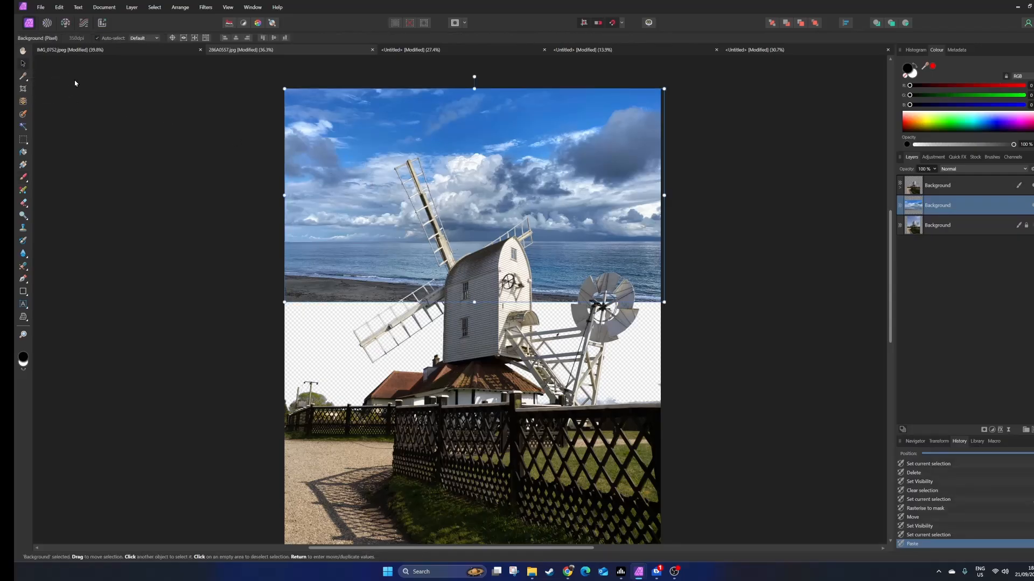
{"action": "right_click", "coordinate": [933, 225]}
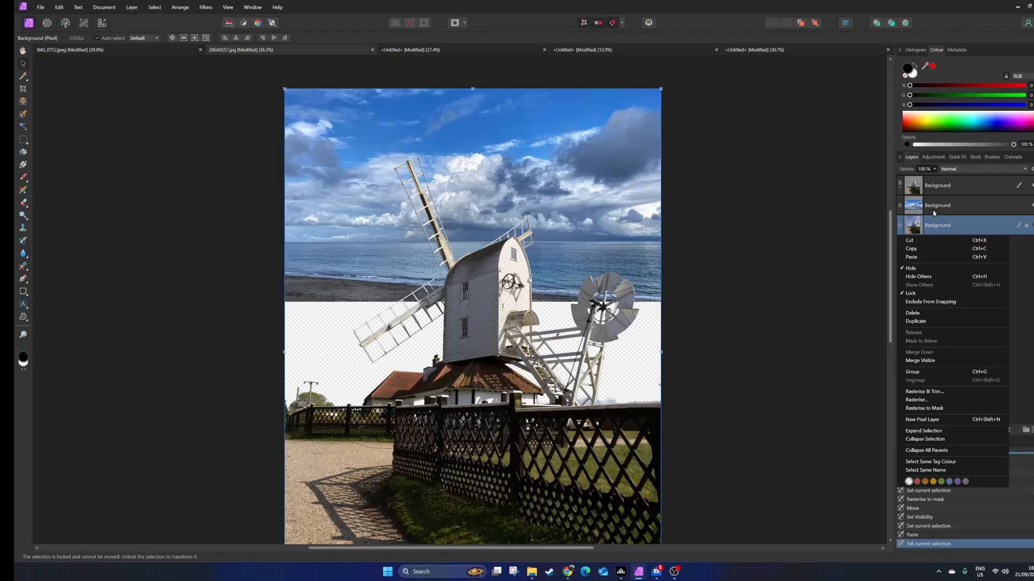
{"action": "left_click", "coordinate": [863, 349]}
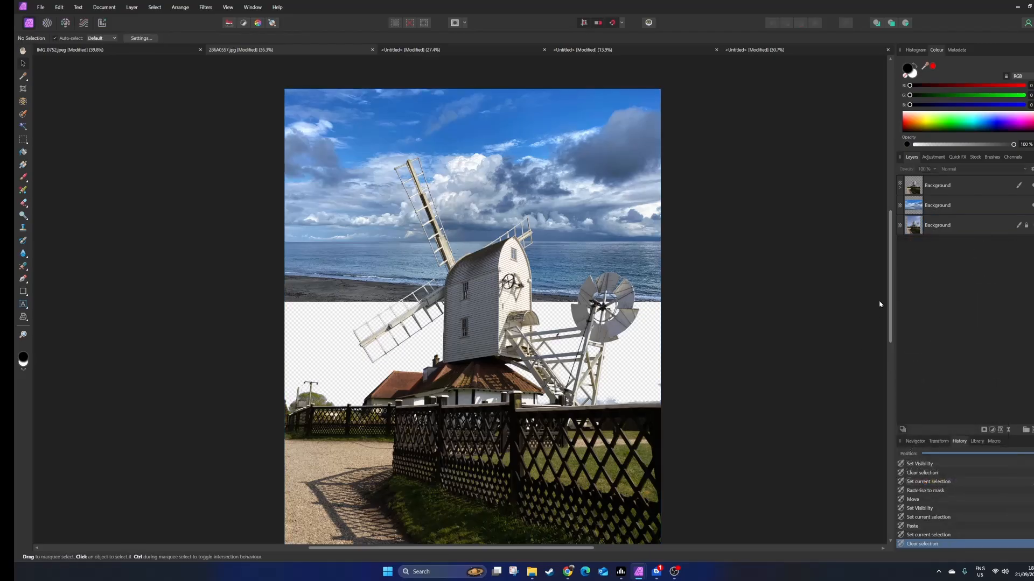
{"action": "left_click", "coordinate": [396, 146]}
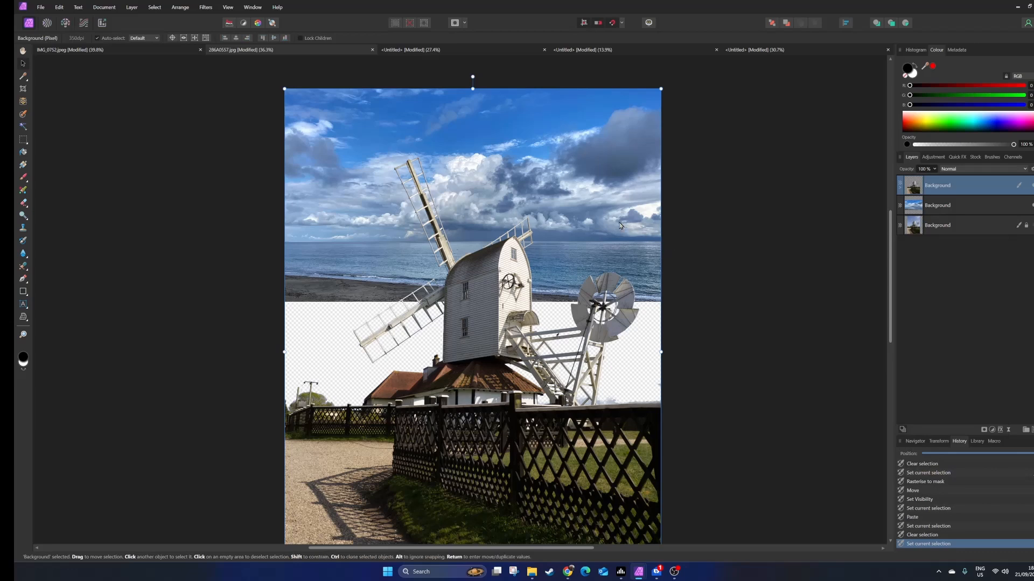
Enlarge the pasted seascape layer and reposition it so its clouds and sea fill the whole area behind the windmill
{"action": "left_click", "coordinate": [912, 211]}
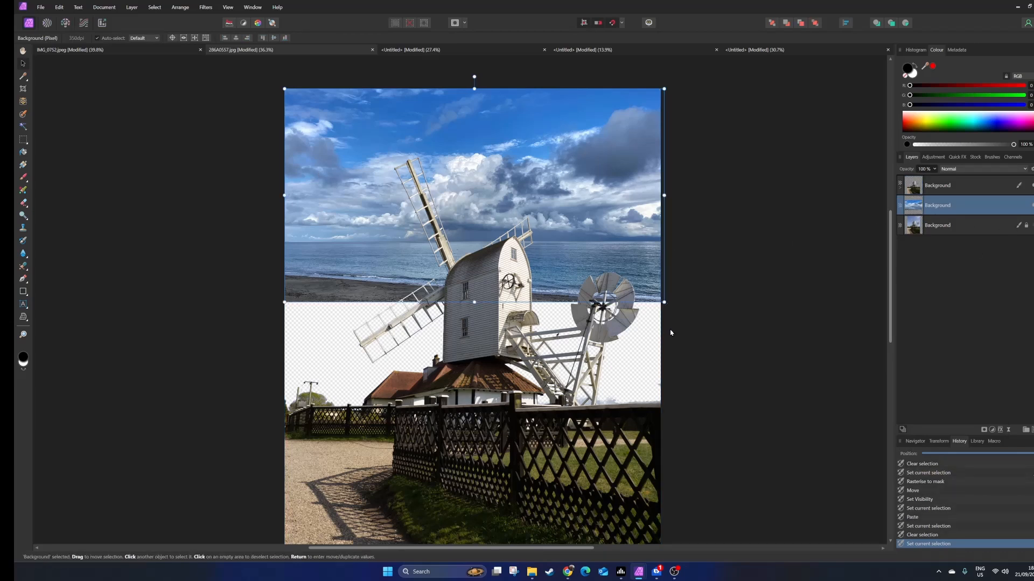
{"action": "left_click_drag", "start_coordinate": [664, 303], "coordinate": [884, 482]}
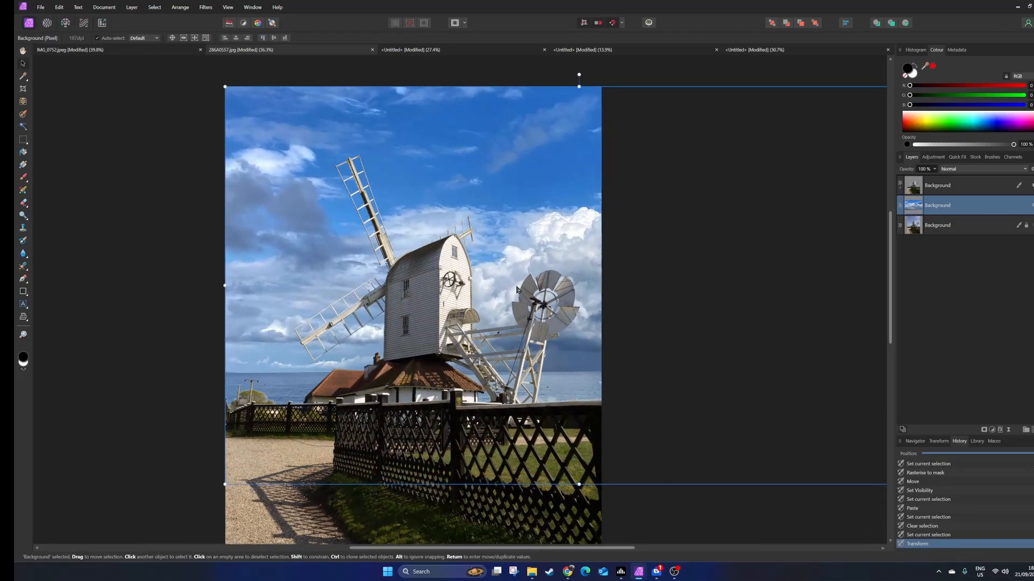
{"action": "left_click_drag", "start_coordinate": [518, 289], "coordinate": [396, 283]}
{"action": "left_click_drag", "start_coordinate": [375, 279], "coordinate": [323, 282]}
{"action": "scroll", "coordinate": [395, 295], "scroll_direction": "left", "scroll_amount": 3}
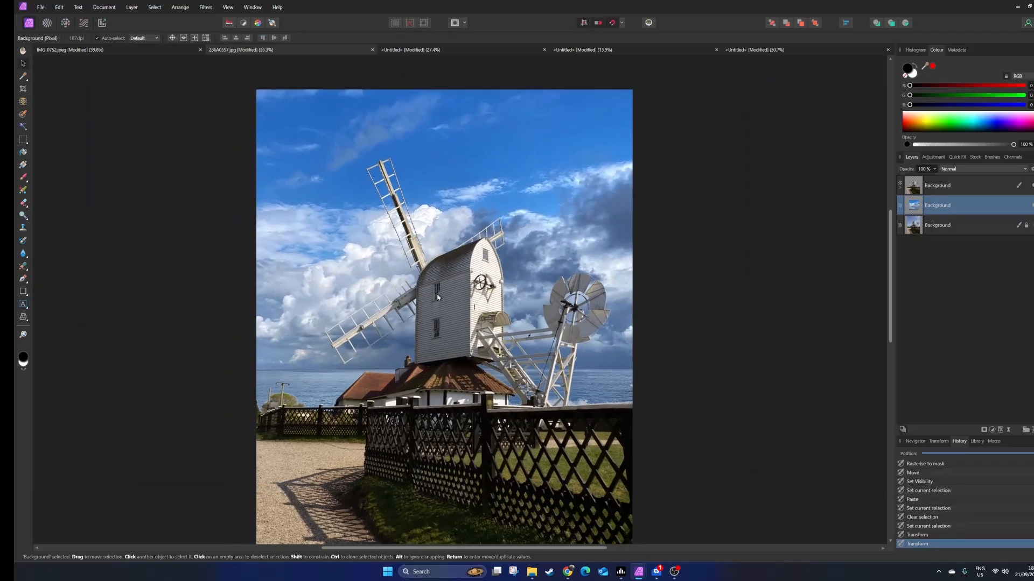
{"action": "mouse_move", "coordinate": [409, 367]}
{"action": "left_mouse_down"}
{"action": "mouse_move", "coordinate": [413, 308]}
{"action": "mouse_move", "coordinate": [400, 358]}
{"action": "mouse_move", "coordinate": [405, 349]}
{"action": "left_mouse_up"}
Check the fence and tower edges against the new sea, then expand the upper Background layer and select its mask
{"action": "scroll", "coordinate": [652, 432], "scroll_direction": "up", "scroll_amount": 3}
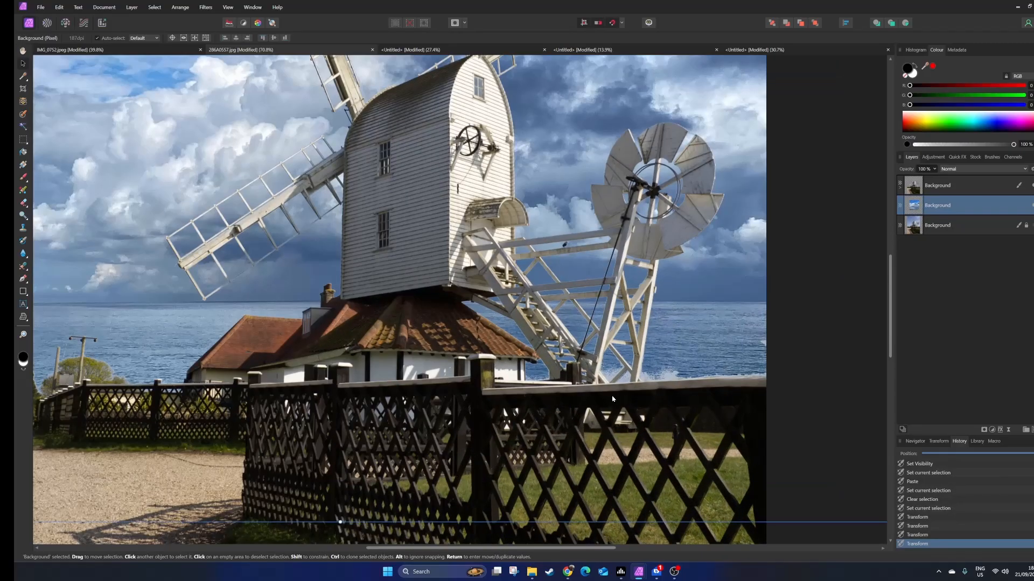
{"action": "scroll", "coordinate": [554, 375], "scroll_direction": "up", "scroll_amount": 3}
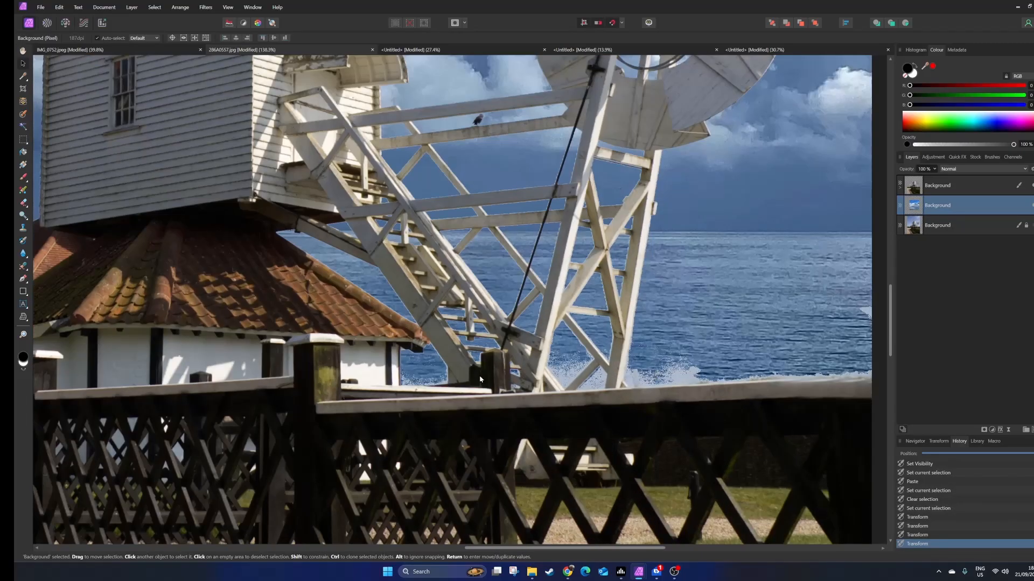
{"action": "scroll", "coordinate": [652, 396], "scroll_direction": "down", "scroll_amount": 5}
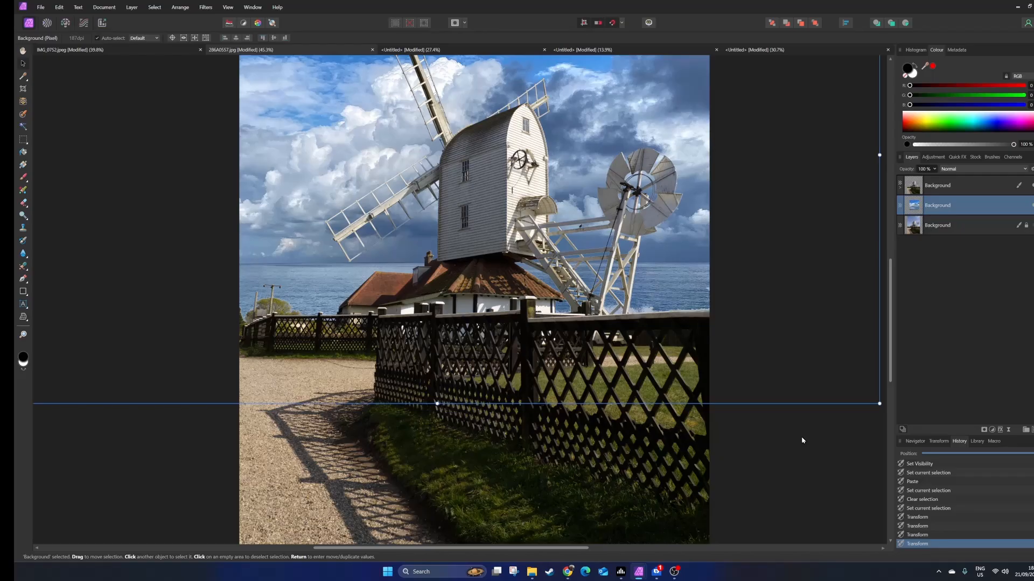
{"action": "left_click", "coordinate": [900, 189]}
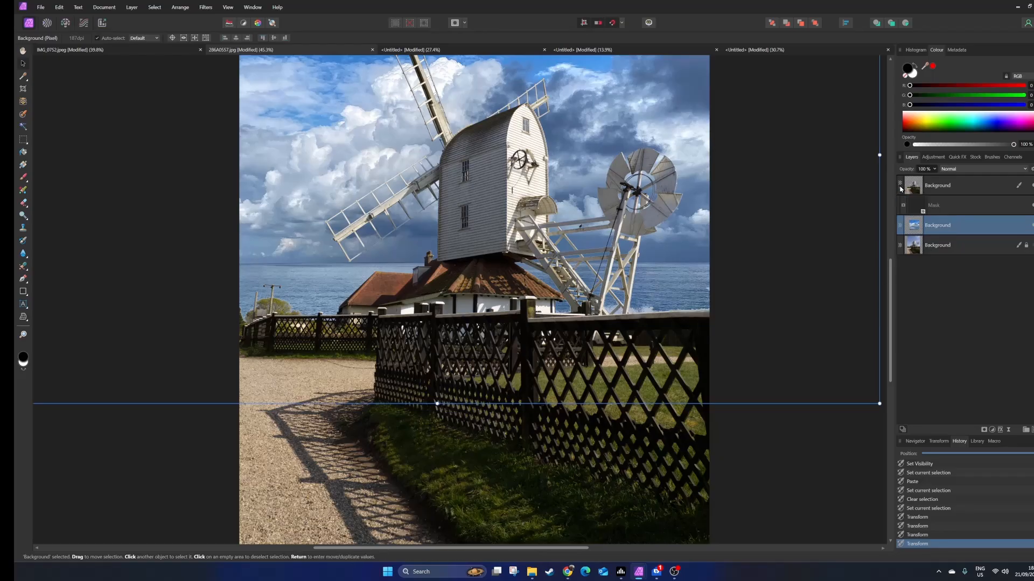
{"action": "left_click", "coordinate": [921, 211]}
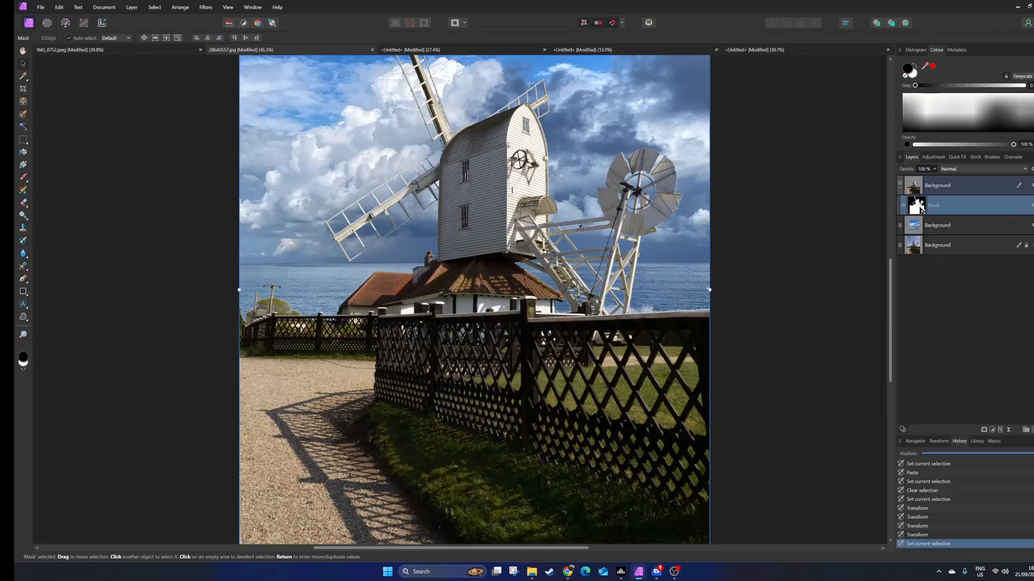
Paint black on the mask with the 116 px Paint Brush over the white remnants above the fence beside the fan wheel's tower
{"action": "scroll", "coordinate": [703, 309], "scroll_direction": "up", "scroll_amount": 6}
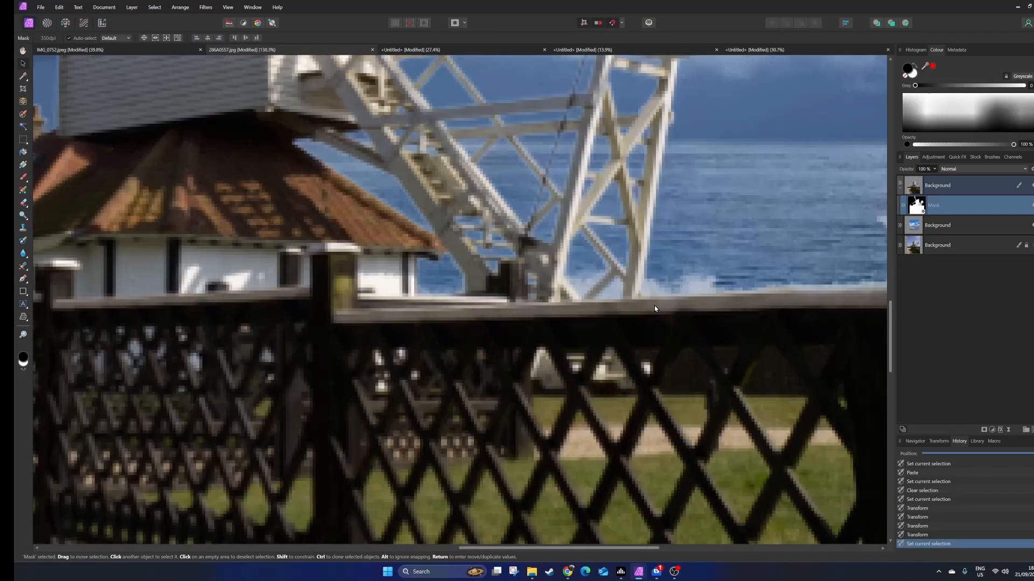
{"action": "scroll", "coordinate": [641, 323], "scroll_direction": "down", "scroll_amount": 2}
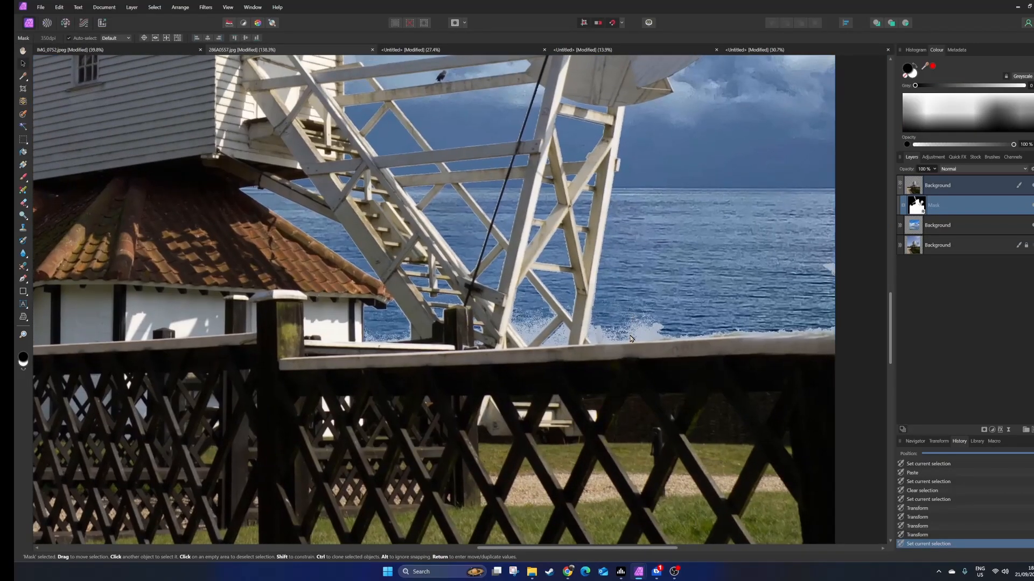
{"action": "scroll", "coordinate": [630, 331], "scroll_direction": "up", "scroll_amount": 3}
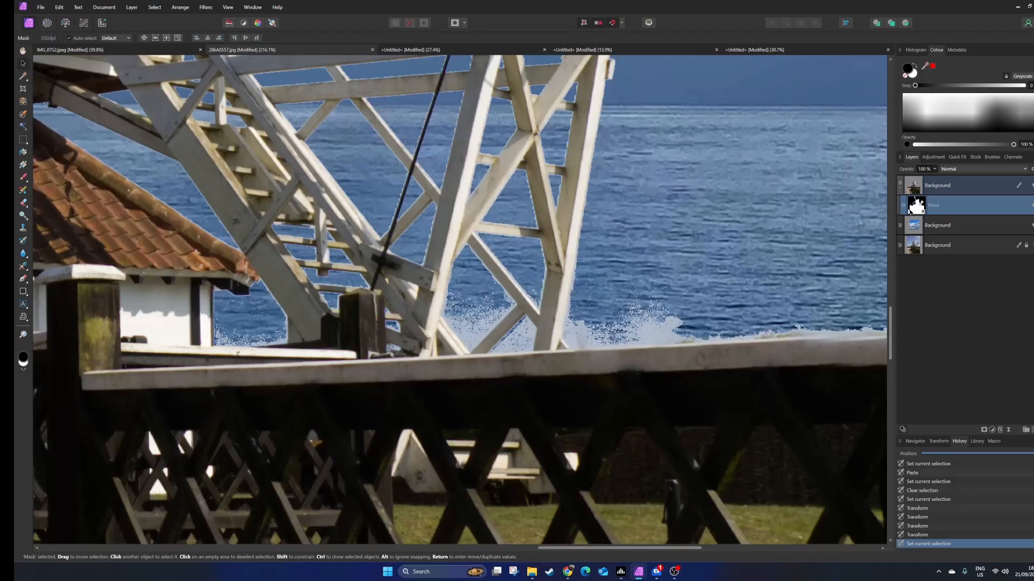
{"action": "left_click", "coordinate": [25, 179]}
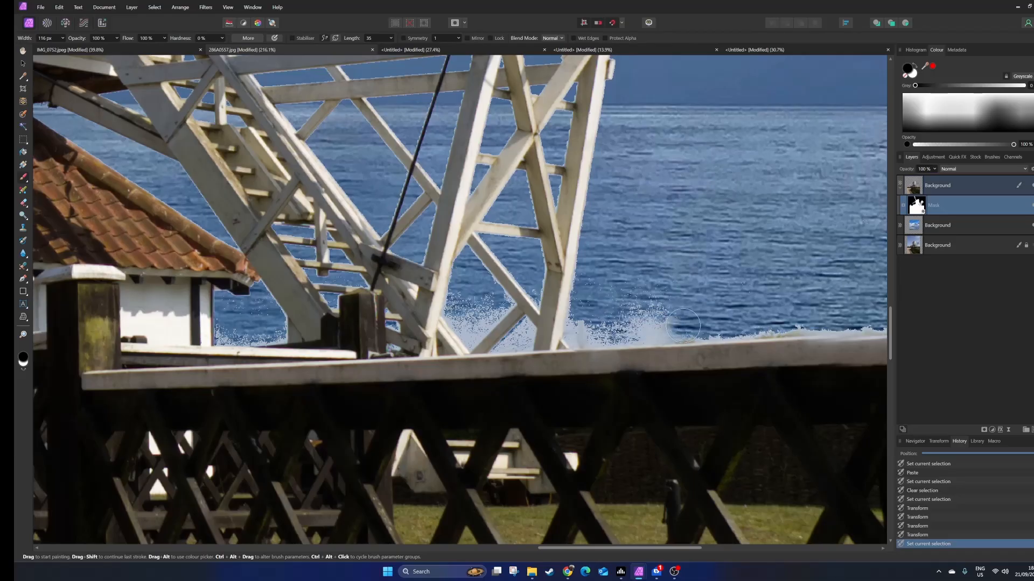
{"action": "scroll", "coordinate": [700, 324], "scroll_direction": "up", "scroll_amount": 2}
{"action": "mouse_move", "coordinate": [700, 323]}
{"action": "left_mouse_down"}
{"action": "mouse_move", "coordinate": [603, 317]}
{"action": "mouse_move", "coordinate": [705, 318]}
{"action": "mouse_move", "coordinate": [648, 319]}
{"action": "left_mouse_up"}
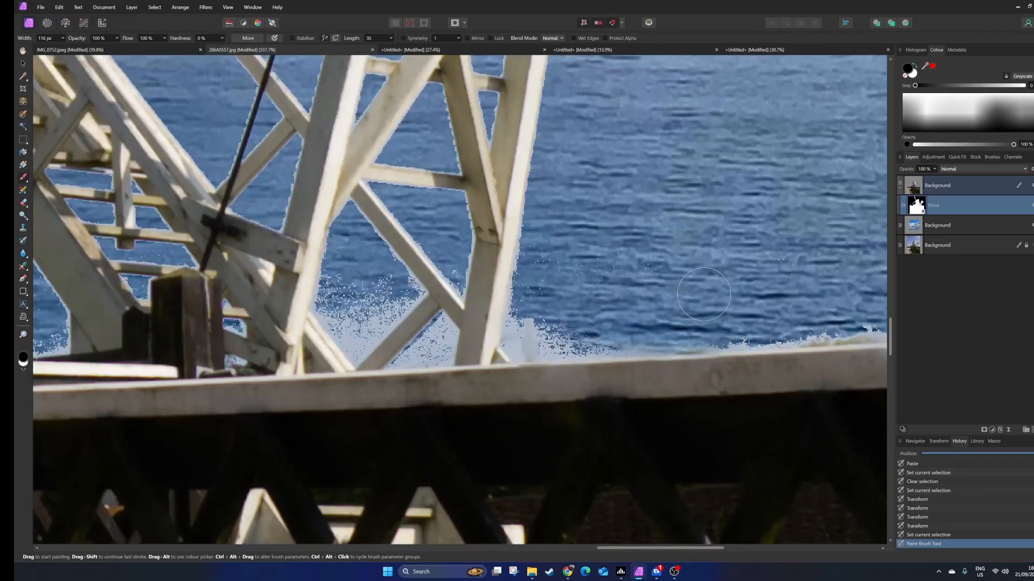
{"action": "mouse_move", "coordinate": [562, 237]}
{"action": "left_mouse_down"}
{"action": "mouse_move", "coordinate": [533, 269]}
{"action": "mouse_move", "coordinate": [535, 294]}
{"action": "mouse_move", "coordinate": [554, 299]}
{"action": "mouse_move", "coordinate": [592, 266]}
{"action": "left_mouse_up"}
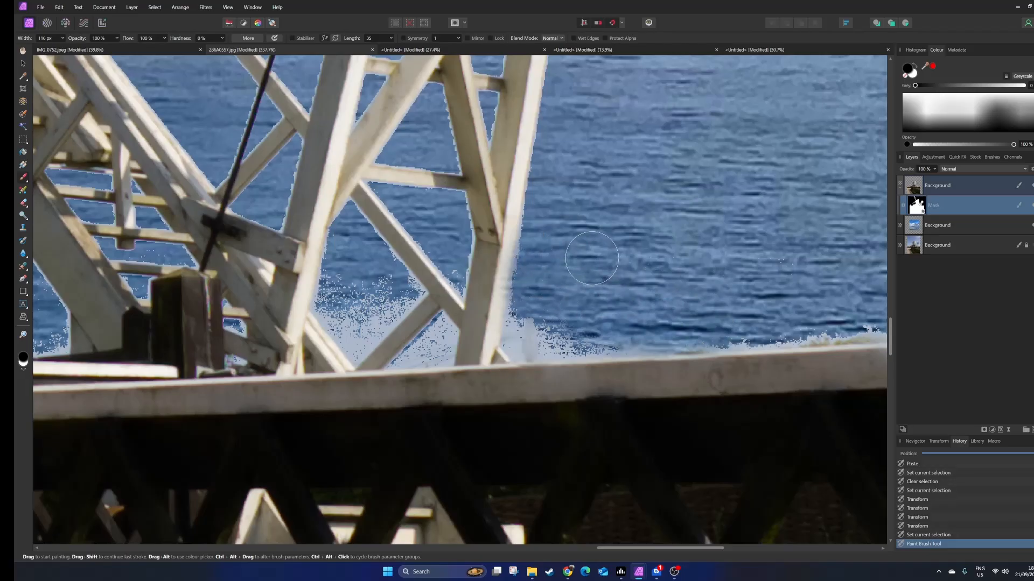
Reduce the brush width to 23 px and paint white on the mask to restore the outer edge of the tower's leg
{"action": "key", "text": "bracketleft"}
{"action": "key", "text": "bracketleft"}
{"action": "key", "text": "bracketleft"}
{"action": "key", "text": "bracketleft"}
{"action": "key", "text": "bracketleft"}
{"action": "key", "text": "bracketleft"}
{"action": "key", "text": "bracketleft"}
{"action": "key", "text": "bracketleft"}
{"action": "key", "text": "bracketleft"}
{"action": "key", "text": "bracketleft"}
{"action": "key", "text": "x"}
{"action": "left_click_drag", "start_coordinate": [513, 228], "coordinate": [510, 257]}
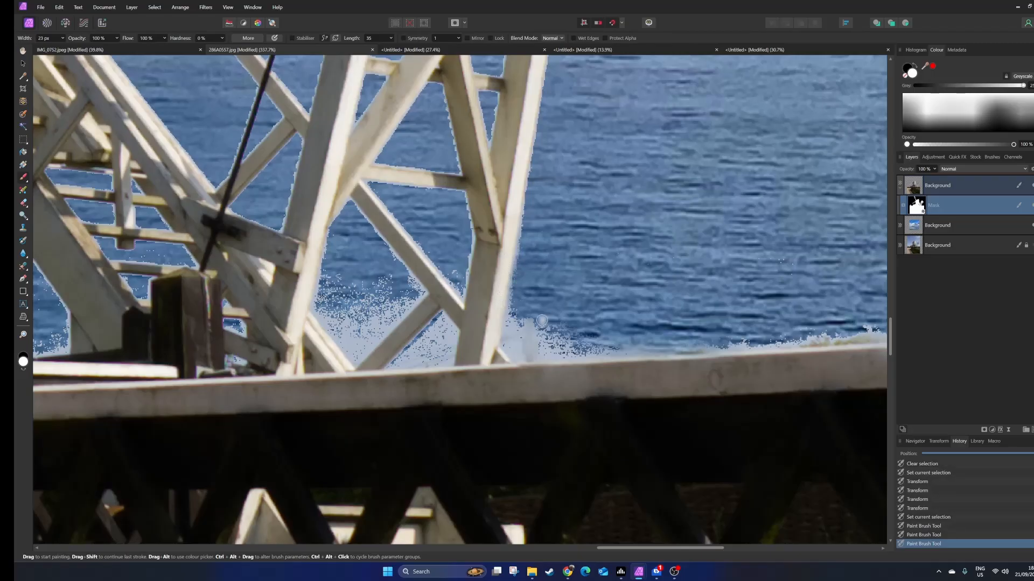
Switch the brush colour back to black and paint out the white remnants at the foot of the tower's outer leg
{"action": "left_click", "coordinate": [908, 68]}
{"action": "left_click", "coordinate": [914, 72]}
{"action": "left_click", "coordinate": [909, 70]}
{"action": "left_click", "coordinate": [915, 85]}
{"action": "key", "text": "x"}
{"action": "left_click", "coordinate": [913, 84]}
{"action": "mouse_move", "coordinate": [540, 321]}
{"action": "left_mouse_down"}
{"action": "mouse_move", "coordinate": [511, 338]}
{"action": "mouse_move", "coordinate": [535, 335]}
{"action": "mouse_move", "coordinate": [507, 348]}
{"action": "mouse_move", "coordinate": [517, 357]}
{"action": "mouse_move", "coordinate": [635, 352]}
{"action": "mouse_move", "coordinate": [539, 347]}
{"action": "mouse_move", "coordinate": [569, 326]}
{"action": "left_mouse_up"}
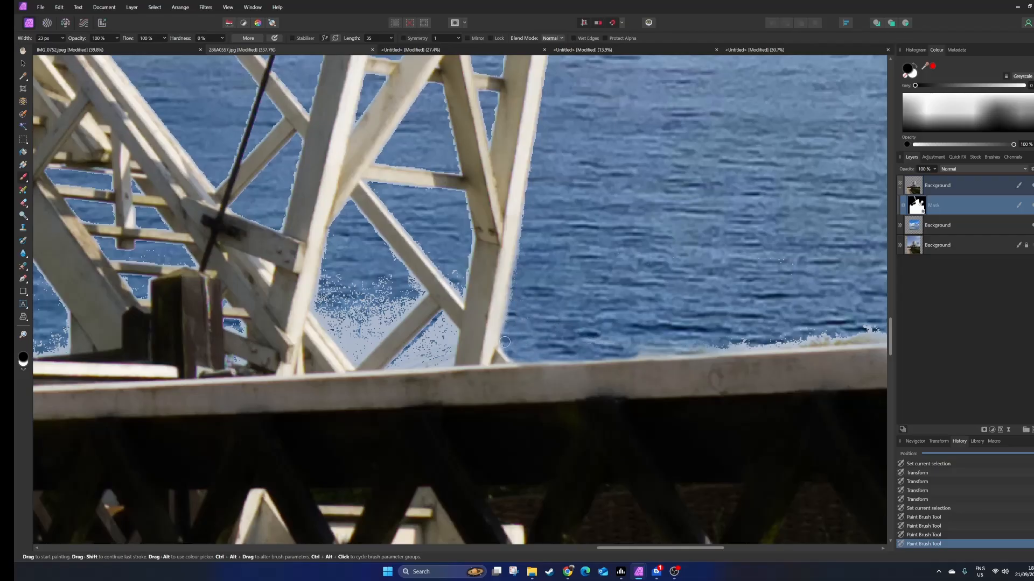
Paint black on the mask over the white remnants in the gaps between the tower's lower struts, enlarging the brush for the last patch
{"action": "mouse_move", "coordinate": [437, 331]}
{"action": "left_mouse_down"}
{"action": "mouse_move", "coordinate": [394, 367]}
{"action": "mouse_move", "coordinate": [443, 362]}
{"action": "mouse_move", "coordinate": [451, 342]}
{"action": "left_mouse_up"}
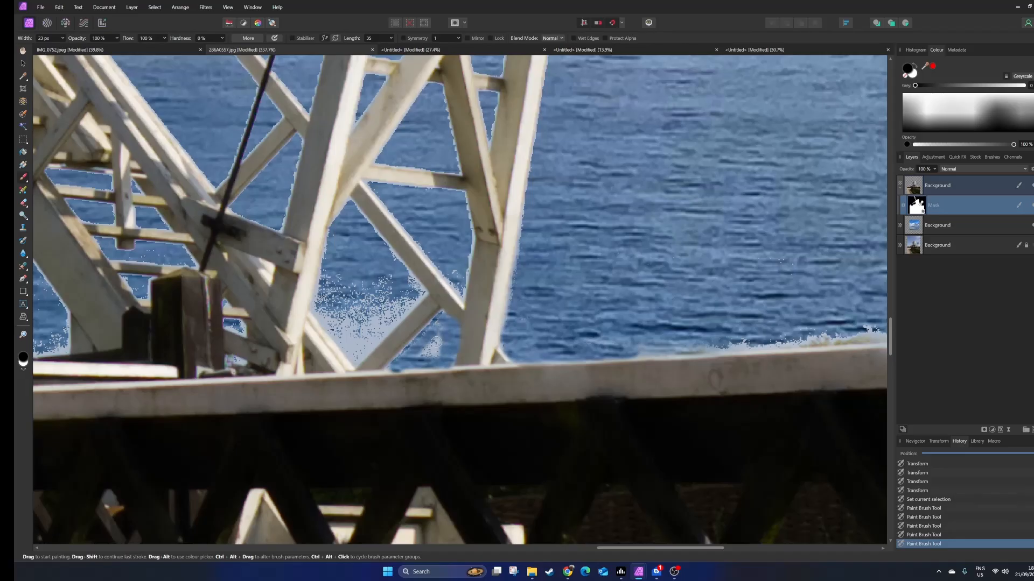
{"action": "left_click_drag", "start_coordinate": [436, 341], "coordinate": [413, 355]}
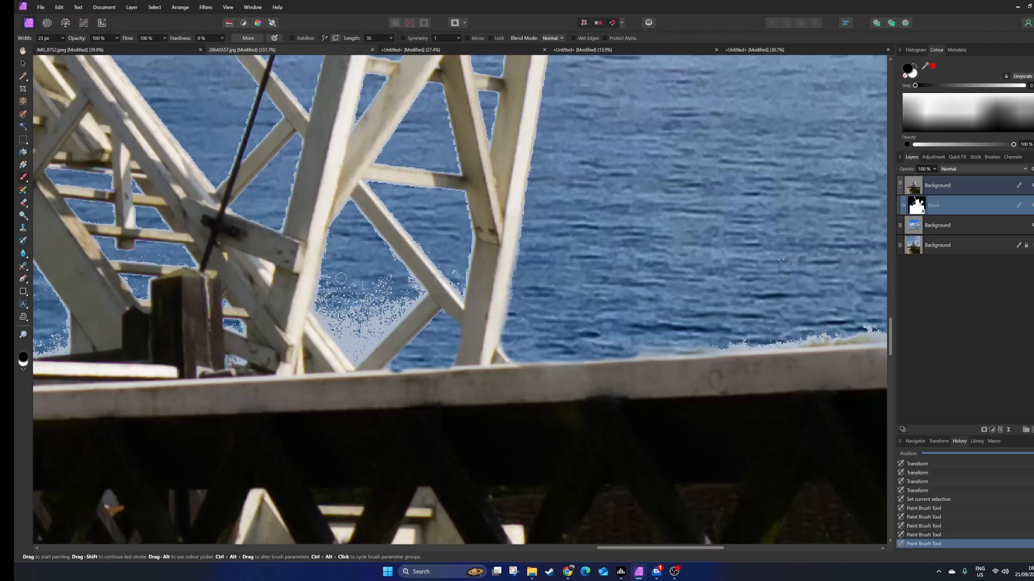
{"action": "mouse_move", "coordinate": [318, 313]}
{"action": "left_mouse_down"}
{"action": "mouse_move", "coordinate": [353, 360]}
{"action": "mouse_move", "coordinate": [414, 301]}
{"action": "left_mouse_up"}
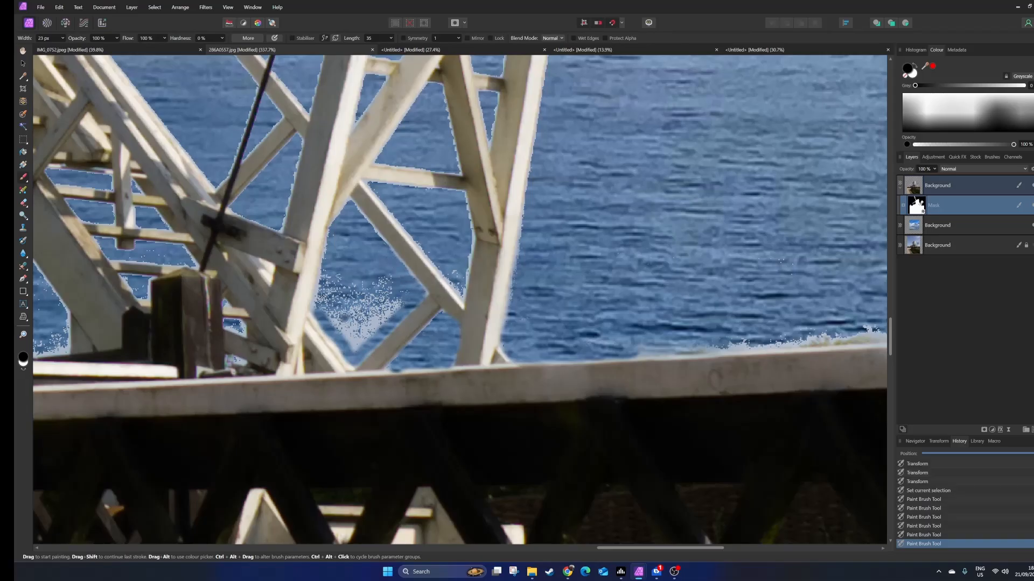
{"action": "key", "text": "bracketright"}
{"action": "key", "text": "bracketright"}
{"action": "key", "text": "bracketright"}
{"action": "mouse_move", "coordinate": [361, 287]}
{"action": "left_mouse_down"}
{"action": "mouse_move", "coordinate": [353, 336]}
{"action": "mouse_move", "coordinate": [390, 305]}
{"action": "mouse_move", "coordinate": [375, 284]}
{"action": "mouse_move", "coordinate": [356, 329]}
{"action": "mouse_move", "coordinate": [326, 315]}
{"action": "mouse_move", "coordinate": [330, 269]}
{"action": "mouse_move", "coordinate": [341, 319]}
{"action": "left_mouse_up"}
Paint black on the mask along the top of the fence rail towards the photo's edge to clear the pale fringe
{"action": "key", "text": "ctrl+0"}
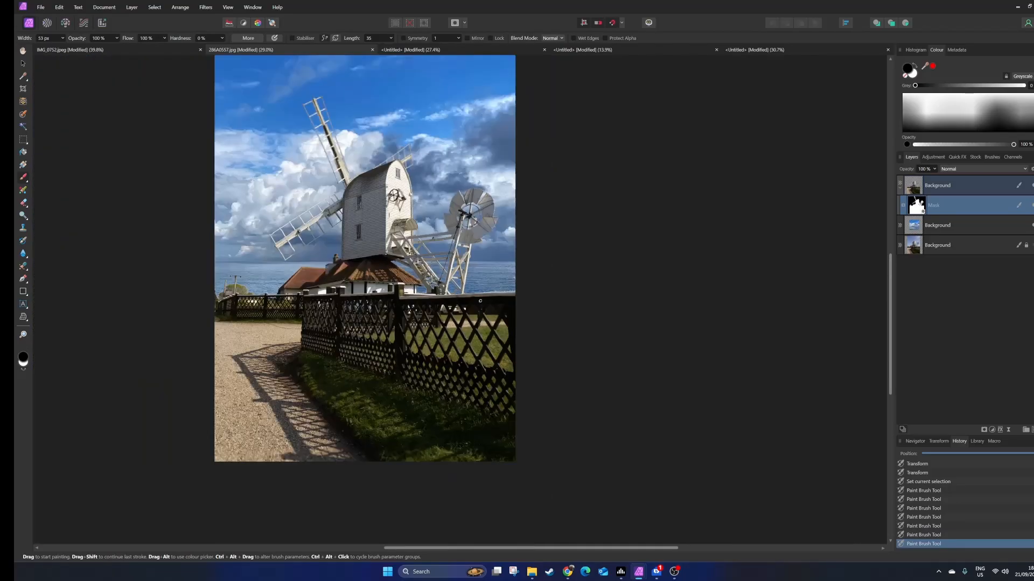
{"action": "scroll", "coordinate": [485, 302], "scroll_direction": "up", "scroll_amount": 10}
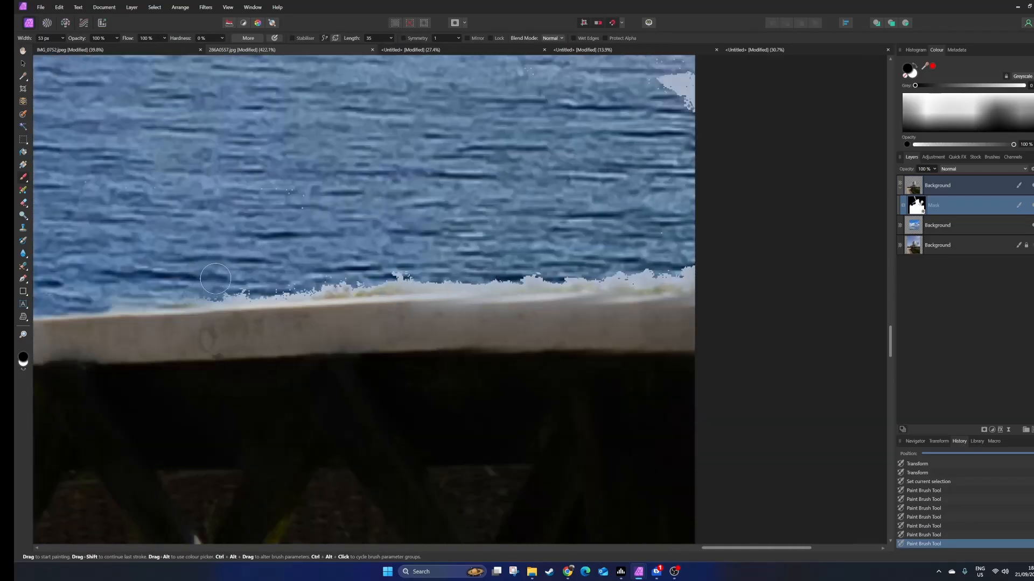
{"action": "left_click_drag", "start_coordinate": [140, 288], "coordinate": [225, 286]}
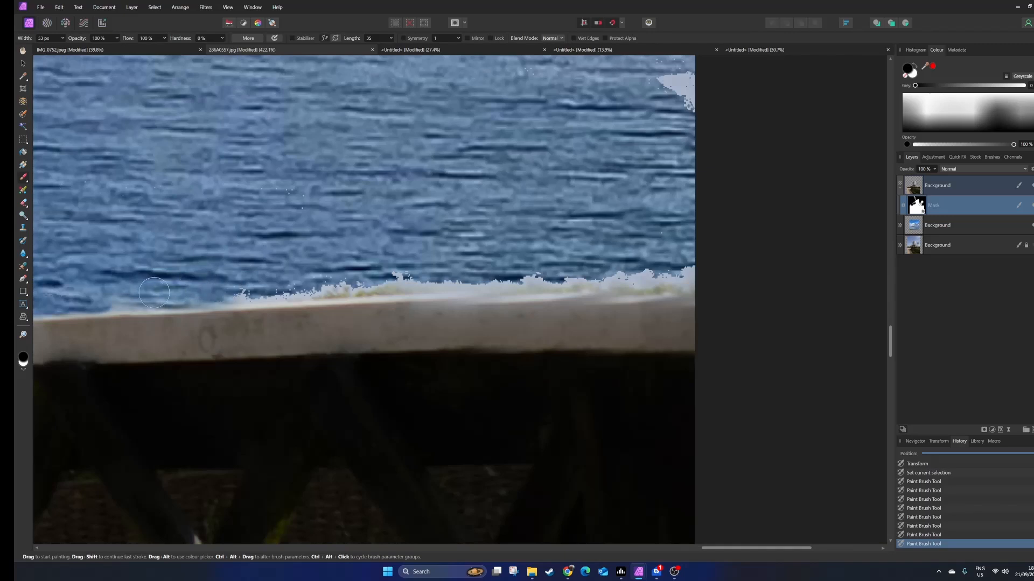
{"action": "mouse_move", "coordinate": [115, 293]}
{"action": "left_mouse_down"}
{"action": "mouse_move", "coordinate": [546, 266]}
{"action": "mouse_move", "coordinate": [392, 287]}
{"action": "mouse_move", "coordinate": [594, 258]}
{"action": "mouse_move", "coordinate": [526, 261]}
{"action": "mouse_move", "coordinate": [459, 269]}
{"action": "mouse_move", "coordinate": [622, 258]}
{"action": "mouse_move", "coordinate": [530, 277]}
{"action": "mouse_move", "coordinate": [690, 262]}
{"action": "mouse_move", "coordinate": [584, 277]}
{"action": "mouse_move", "coordinate": [698, 259]}
{"action": "mouse_move", "coordinate": [494, 280]}
{"action": "mouse_move", "coordinate": [311, 278]}
{"action": "mouse_move", "coordinate": [353, 264]}
{"action": "left_mouse_up"}
{"action": "scroll", "coordinate": [354, 264], "scroll_direction": "down", "scroll_amount": 5}
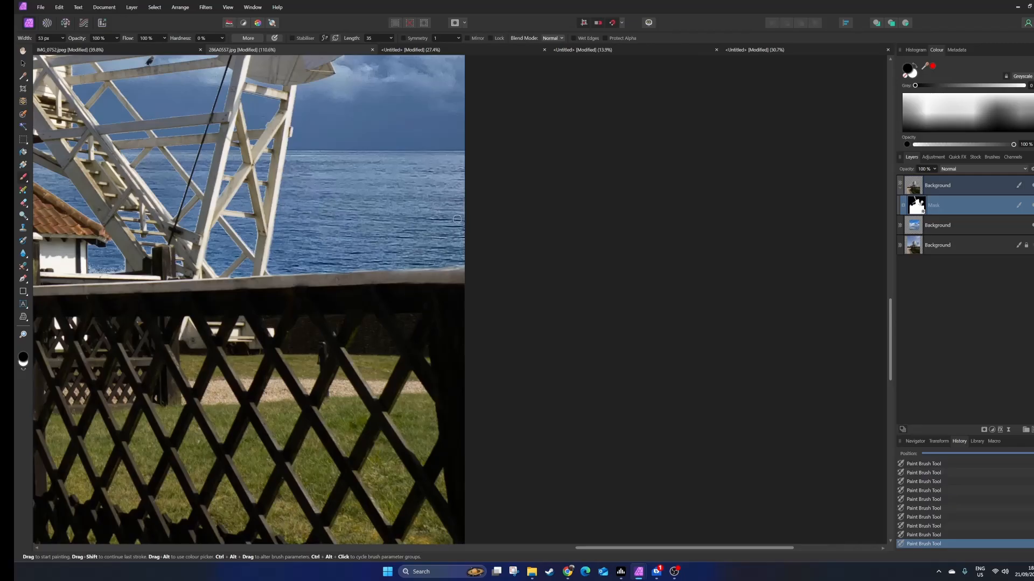
Display the mask alone in black and white and paint black over the stray specks beside the tower
{"action": "scroll", "coordinate": [462, 223], "scroll_direction": "down", "scroll_amount": 3}
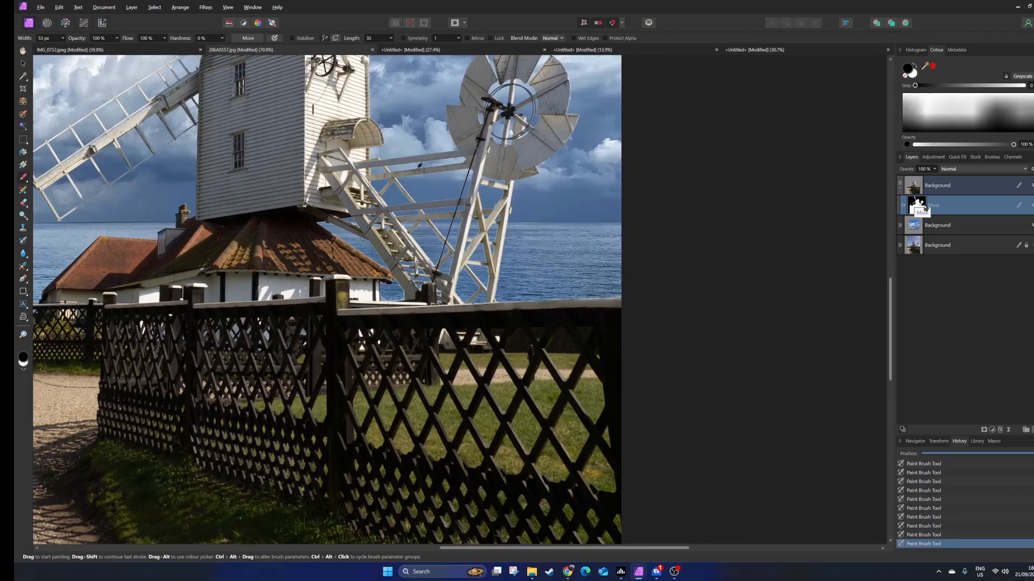
{"action": "left_click", "coordinate": [918, 205], "text": "alt"}
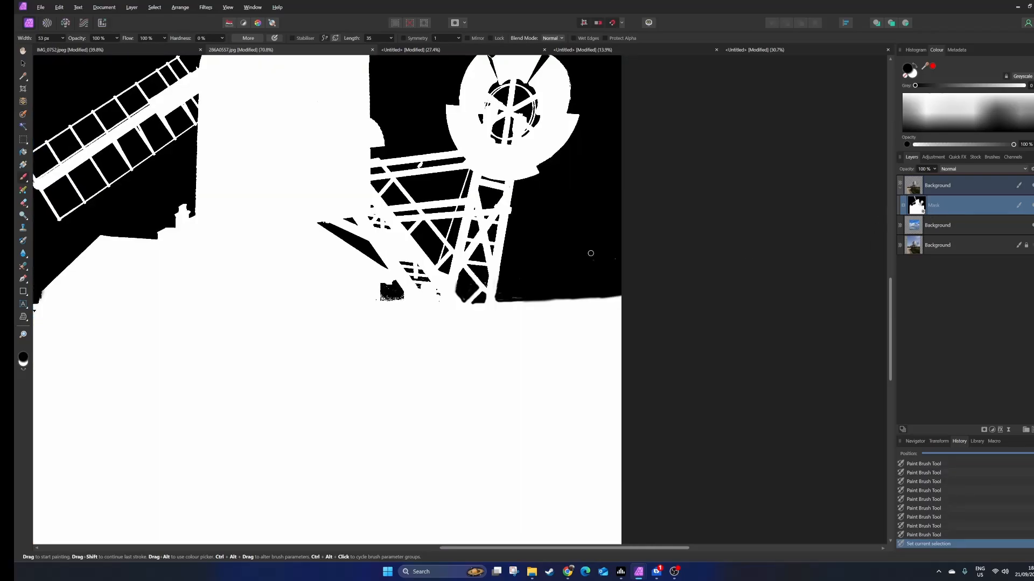
{"action": "scroll", "coordinate": [572, 308], "scroll_direction": "up", "scroll_amount": 5}
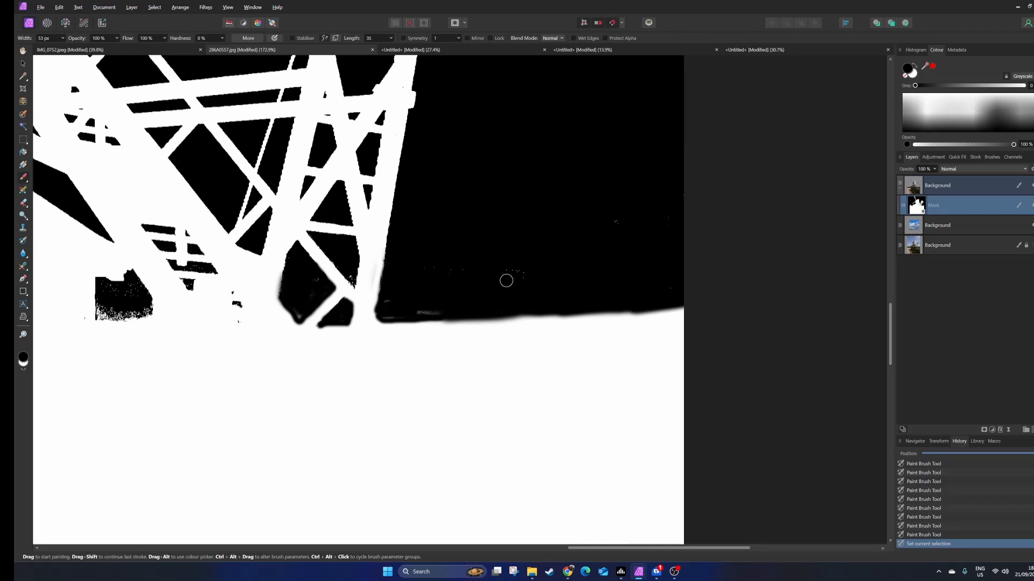
{"action": "mouse_move", "coordinate": [503, 277]}
{"action": "left_mouse_down"}
{"action": "mouse_move", "coordinate": [505, 268]}
{"action": "mouse_move", "coordinate": [441, 272]}
{"action": "mouse_move", "coordinate": [511, 276]}
{"action": "left_mouse_up"}
Paint black over leftover specks in the large gap between the tower's lower struts, reducing the brush width to 20 px
{"action": "scroll", "coordinate": [668, 229], "scroll_direction": "up", "scroll_amount": 6}
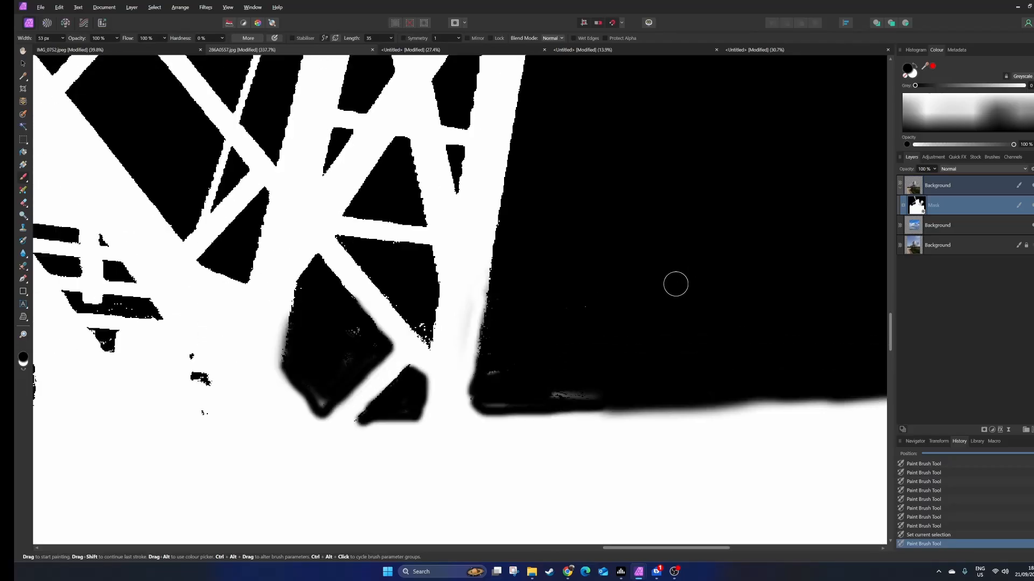
{"action": "mouse_move", "coordinate": [330, 325]}
{"action": "left_mouse_down"}
{"action": "mouse_move", "coordinate": [339, 354]}
{"action": "mouse_move", "coordinate": [343, 342]}
{"action": "mouse_move", "coordinate": [345, 349]}
{"action": "mouse_move", "coordinate": [295, 295]}
{"action": "left_mouse_up"}
{"action": "key", "text": "["}
{"action": "key", "text": "["}
{"action": "key", "text": "["}
{"action": "key", "text": "["}
{"action": "key", "text": "["}
{"action": "key", "text": "["}
{"action": "left_click_drag", "start_coordinate": [222, 346], "coordinate": [226, 353]}
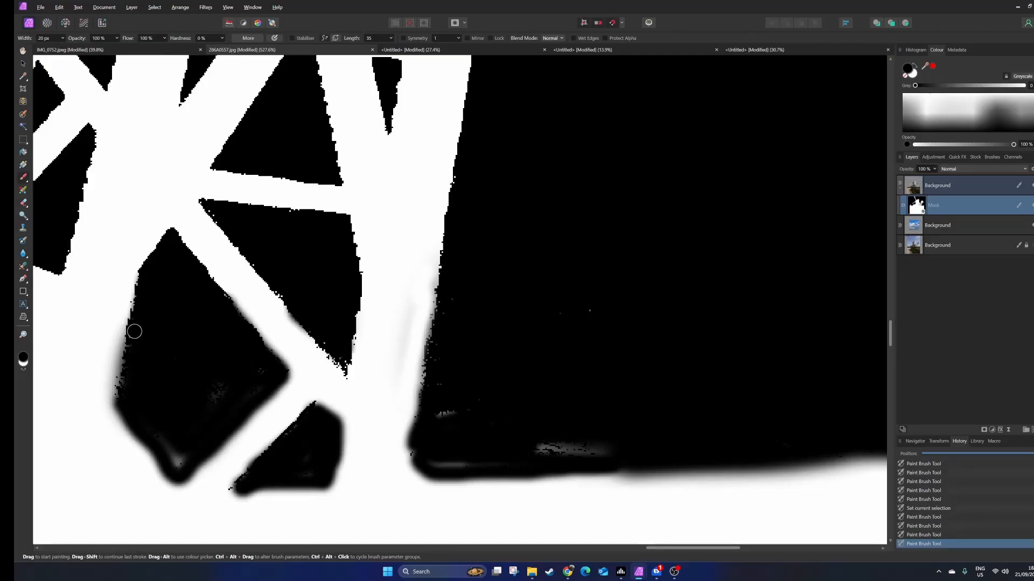
Paint black on the mask over the stray speck in the sky between the domed tree and the cottage roof
{"action": "scroll", "coordinate": [533, 314], "scroll_direction": "down", "scroll_amount": 5}
{"action": "scroll", "coordinate": [582, 320], "scroll_direction": "down", "scroll_amount": 6}
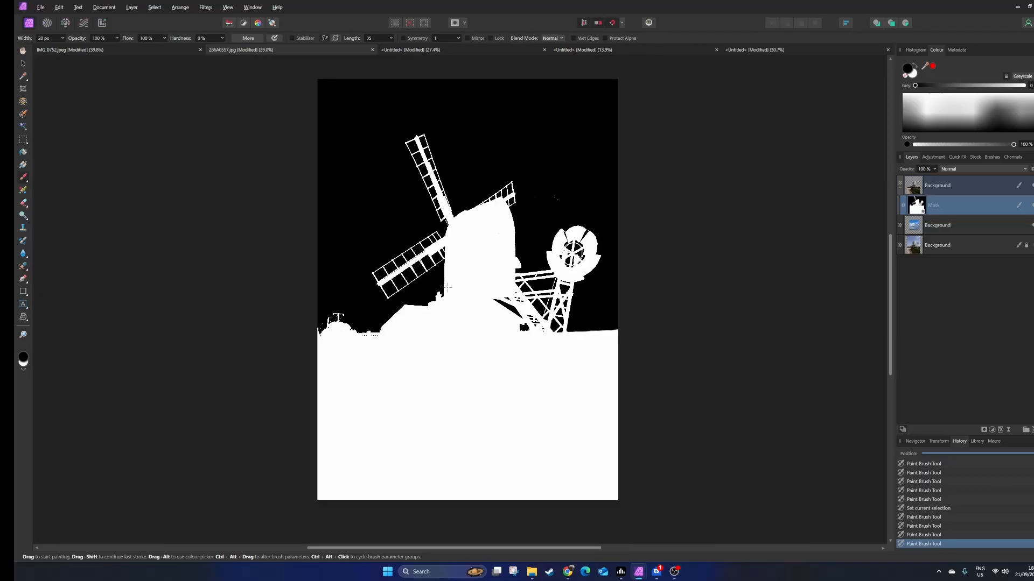
{"action": "left_click_drag", "start_coordinate": [581, 318], "coordinate": [679, 307]}
{"action": "scroll", "coordinate": [679, 307], "scroll_direction": "down", "scroll_amount": 1}
{"action": "scroll", "coordinate": [472, 294], "scroll_direction": "up", "scroll_amount": 5}
{"action": "scroll", "coordinate": [470, 294], "scroll_direction": "up", "scroll_amount": 4}
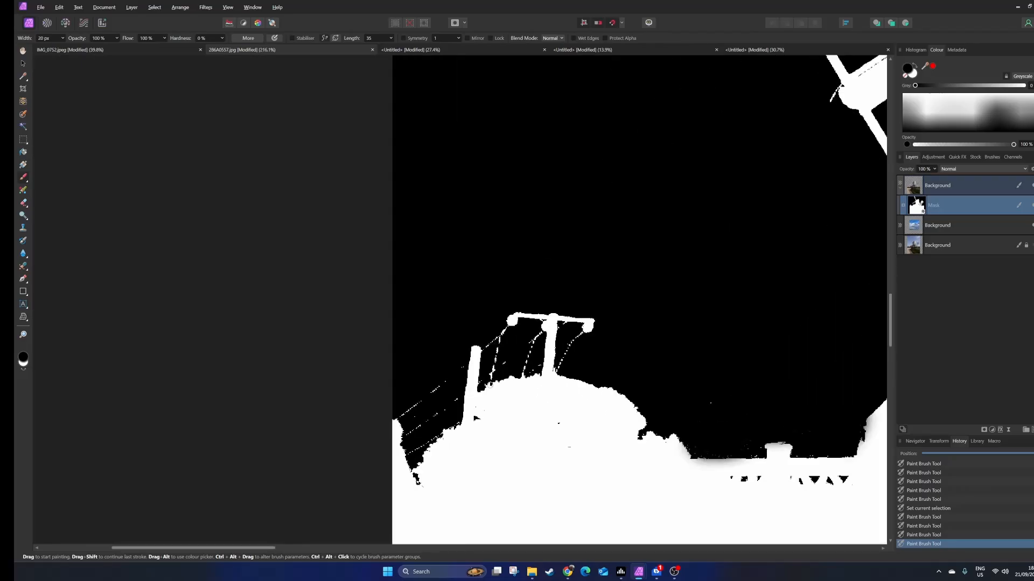
{"action": "scroll", "coordinate": [781, 342], "scroll_direction": "down", "scroll_amount": 1}
{"action": "left_click_drag", "start_coordinate": [726, 391], "coordinate": [721, 399]}
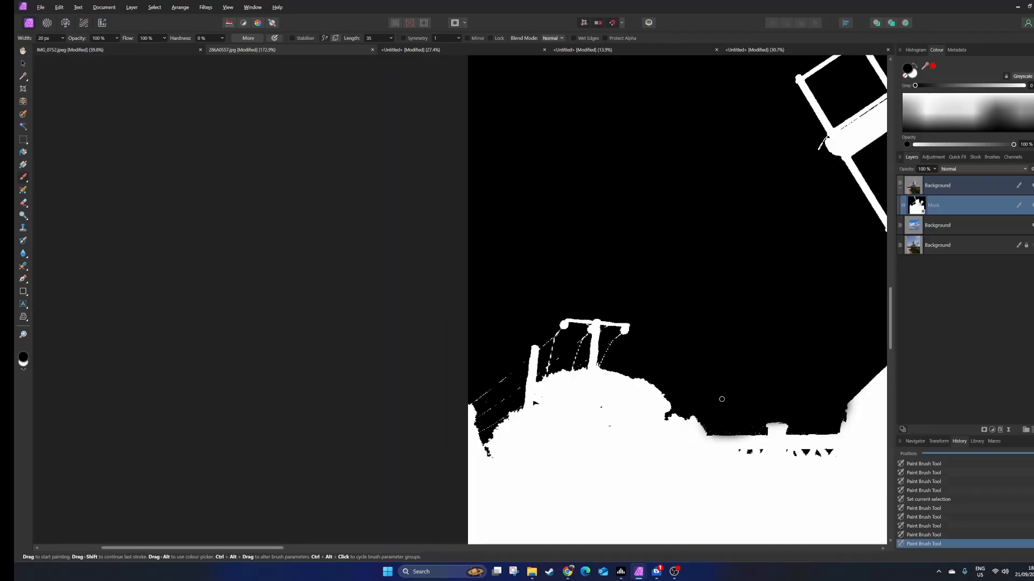
Enlarge the brush to 374 px and paint black over the scattered specks in the sky beside the windmill's short rear sail
{"action": "scroll", "coordinate": [762, 369], "scroll_direction": "down", "scroll_amount": 6}
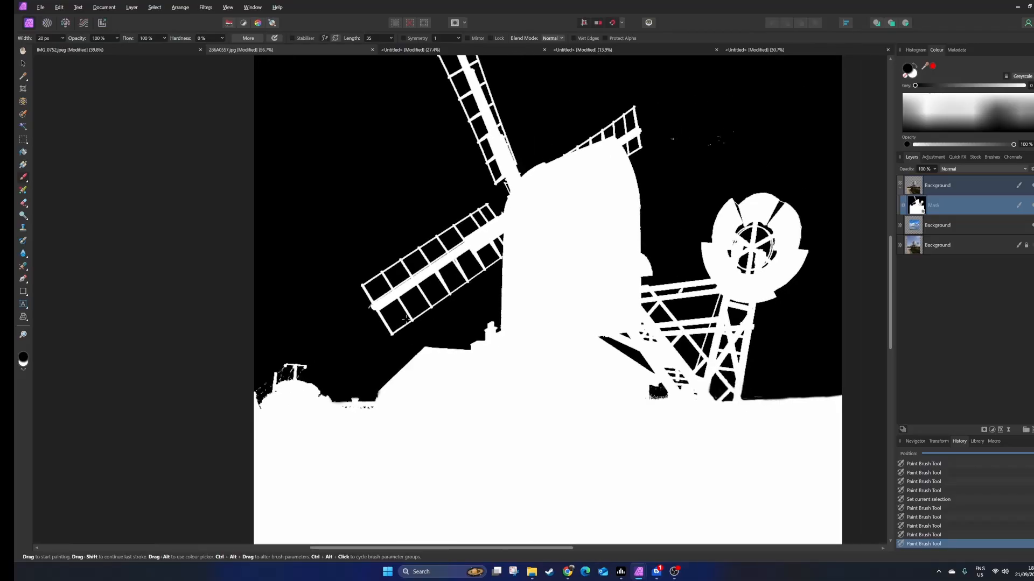
{"action": "scroll", "coordinate": [477, 151], "scroll_direction": "up", "scroll_amount": 3}
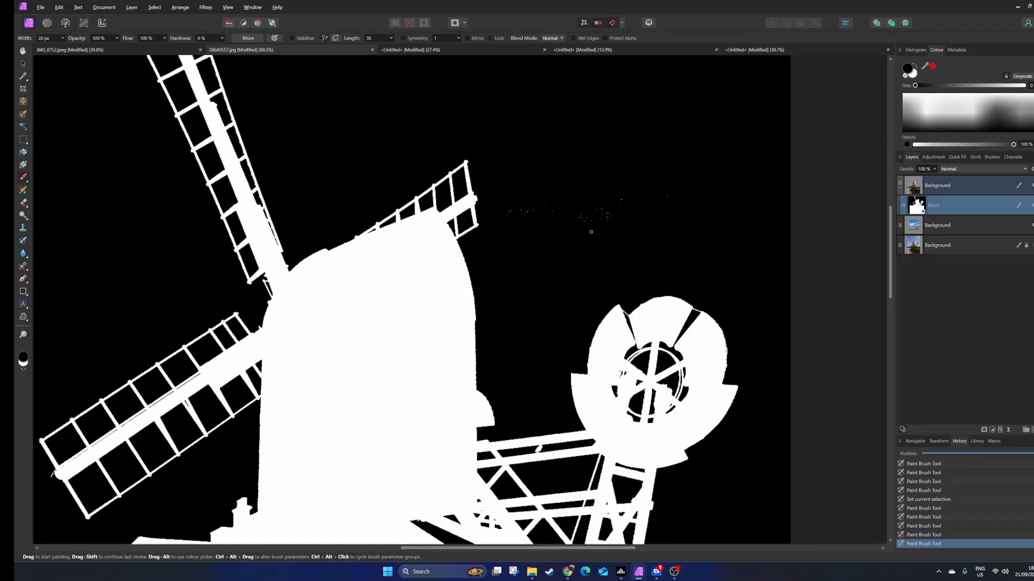
{"action": "key", "text": "bracketright"}
{"action": "key", "text": "bracketright"}
{"action": "key", "text": "bracketright"}
{"action": "key", "text": "bracketright"}
{"action": "key", "text": "bracketright"}
{"action": "key", "text": "bracketright"}
{"action": "key", "text": "bracketright"}
{"action": "key", "text": "bracketright"}
{"action": "key", "text": "bracketright"}
{"action": "key", "text": "bracketright"}
{"action": "key", "text": "bracketright"}
{"action": "key", "text": "bracketright"}
{"action": "key", "text": "bracketright"}
{"action": "key", "text": "bracketright"}
{"action": "key", "text": "bracketright"}
{"action": "key", "text": "bracketright"}
{"action": "key", "text": "bracketright"}
{"action": "key", "text": "bracketright"}
{"action": "key", "text": "bracketright"}
{"action": "left_click", "coordinate": [521, 217]}
{"action": "mouse_move", "coordinate": [593, 211]}
{"action": "left_mouse_down"}
{"action": "mouse_move", "coordinate": [653, 196]}
{"action": "mouse_move", "coordinate": [573, 154]}
{"action": "mouse_move", "coordinate": [594, 182]}
{"action": "left_mouse_up"}
Leave the mask display by selecting the windmill photo layer, and examine the composite along the fence and across the whole image
{"action": "scroll", "coordinate": [644, 182], "scroll_direction": "down", "scroll_amount": 5}
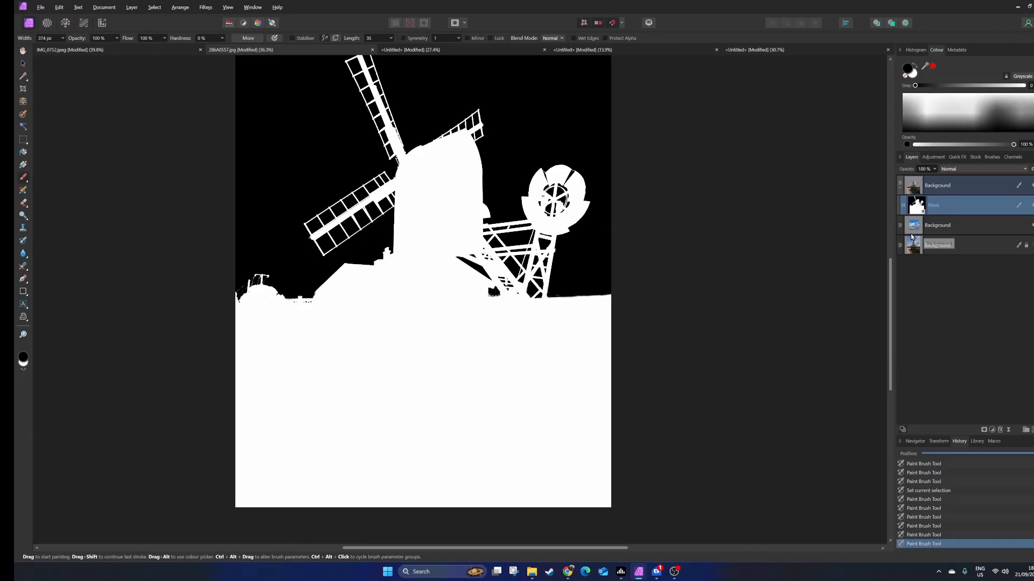
{"action": "left_click", "coordinate": [917, 189]}
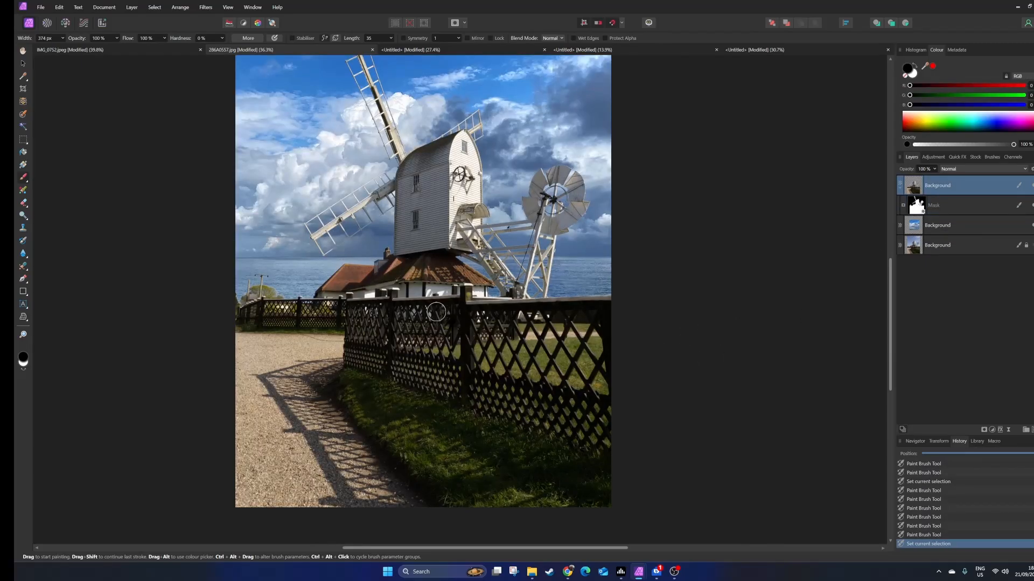
{"action": "left_click_drag", "start_coordinate": [439, 312], "coordinate": [520, 317]}
{"action": "scroll", "coordinate": [560, 316], "scroll_direction": "up", "scroll_amount": 1}
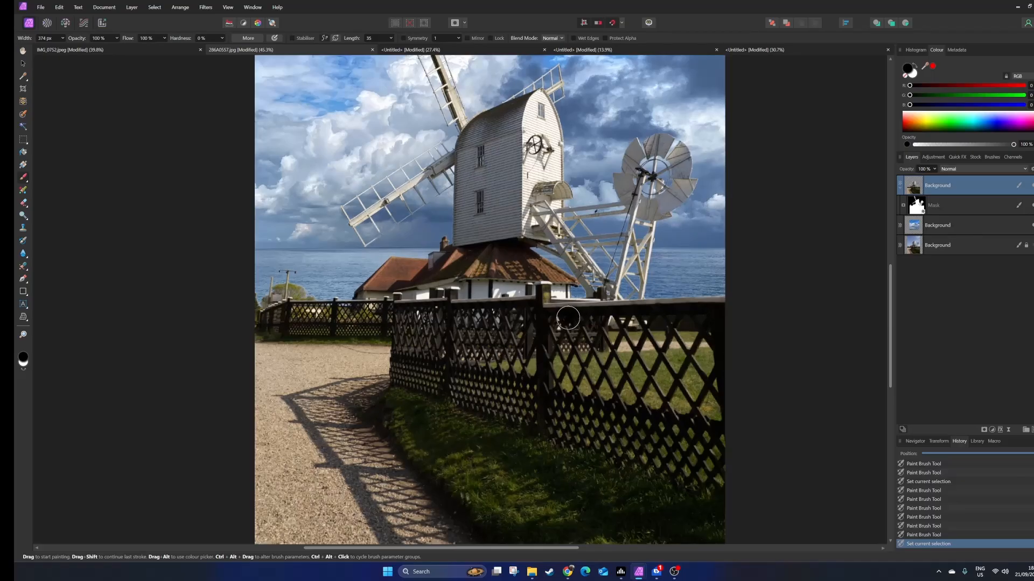
{"action": "scroll", "coordinate": [681, 305], "scroll_direction": "down", "scroll_amount": 1}
{"action": "scroll", "coordinate": [681, 305], "scroll_direction": "up", "scroll_amount": 2}
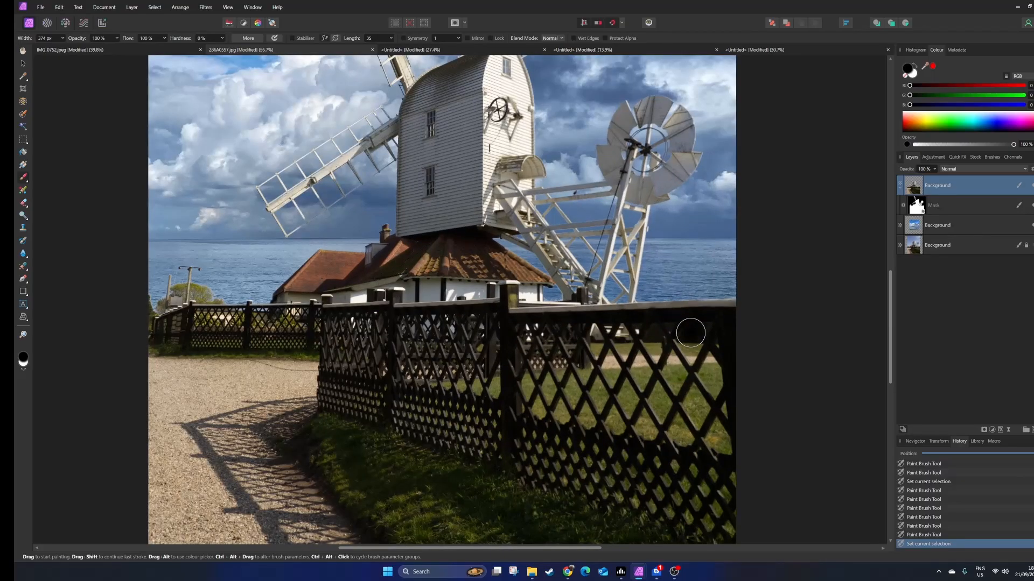
{"action": "scroll", "coordinate": [583, 317], "scroll_direction": "down", "scroll_amount": 2}
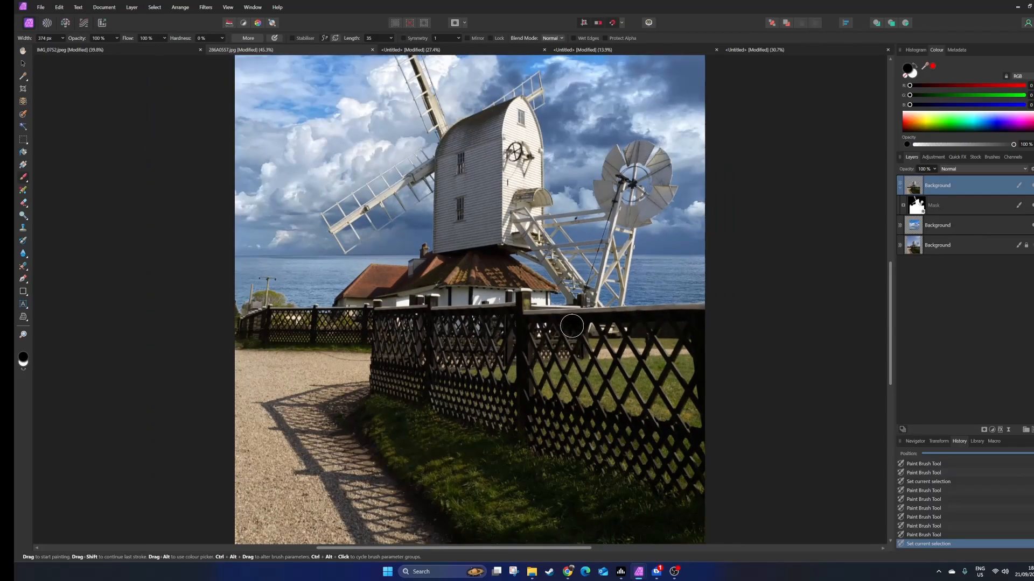
{"action": "scroll", "coordinate": [534, 378], "scroll_direction": "down", "scroll_amount": 1}
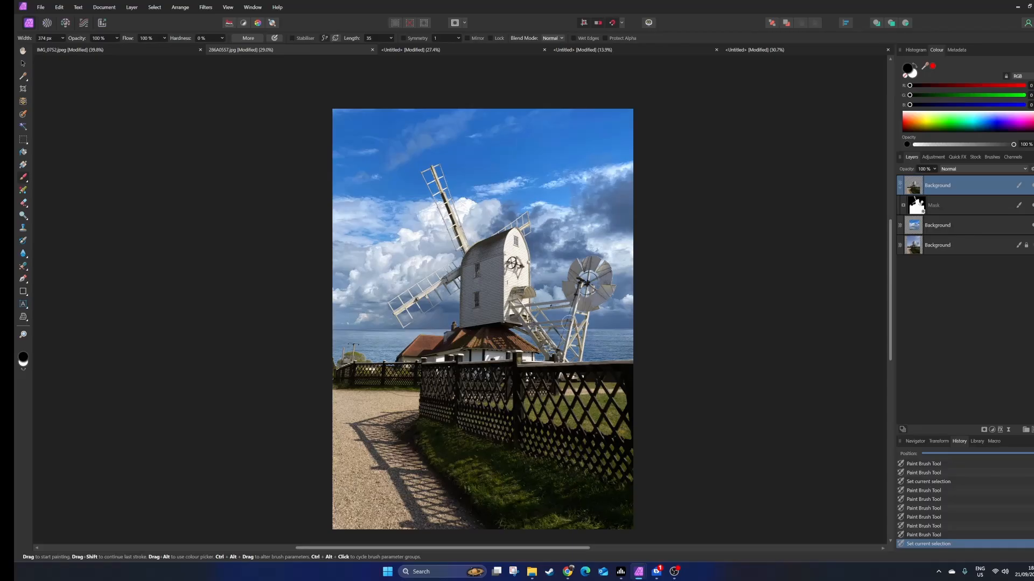
{"action": "scroll", "coordinate": [574, 314], "scroll_direction": "down", "scroll_amount": 2}
{"action": "scroll", "coordinate": [571, 312], "scroll_direction": "up", "scroll_amount": 1}
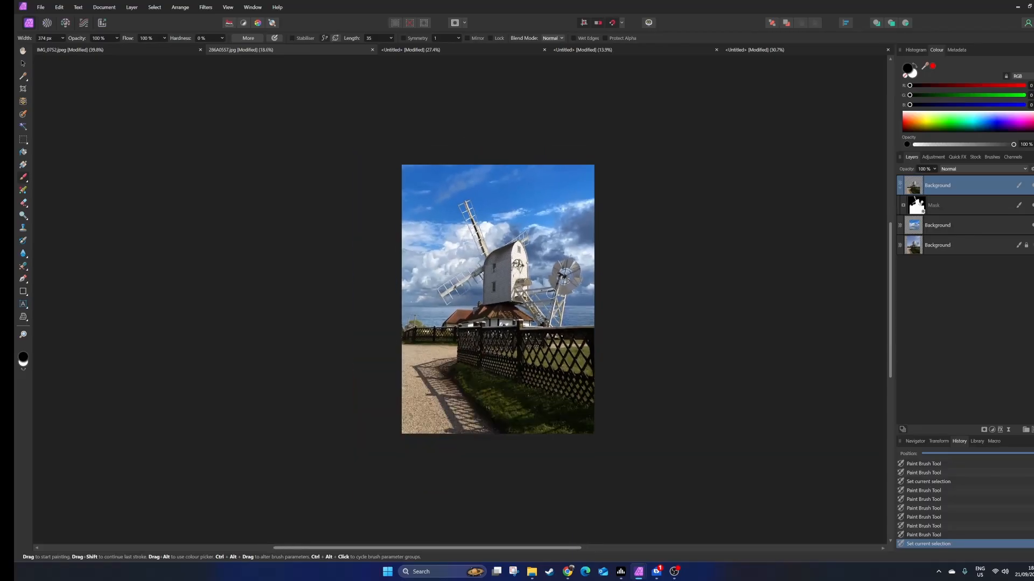
{"action": "scroll", "coordinate": [519, 385], "scroll_direction": "up", "scroll_amount": 1}
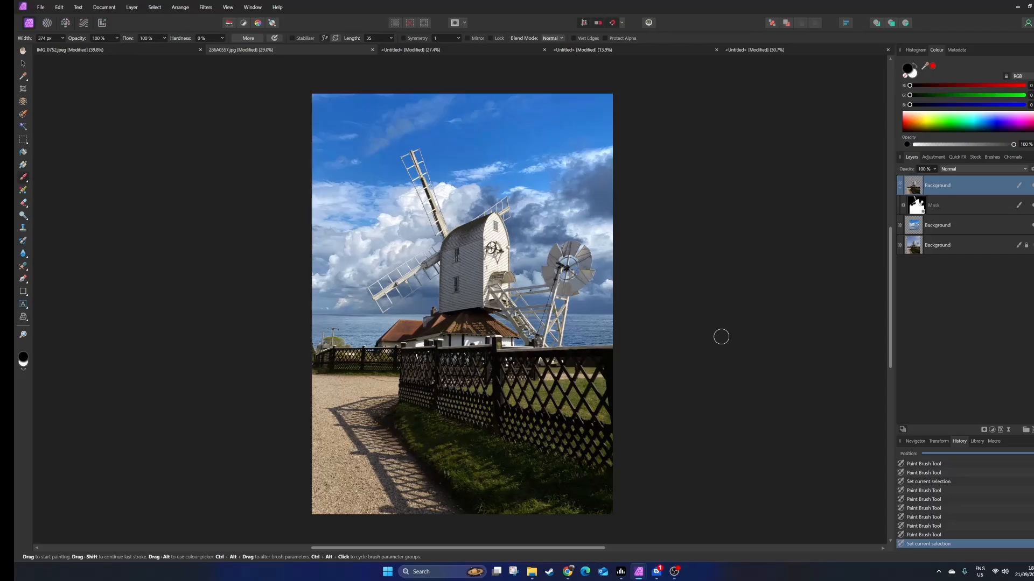